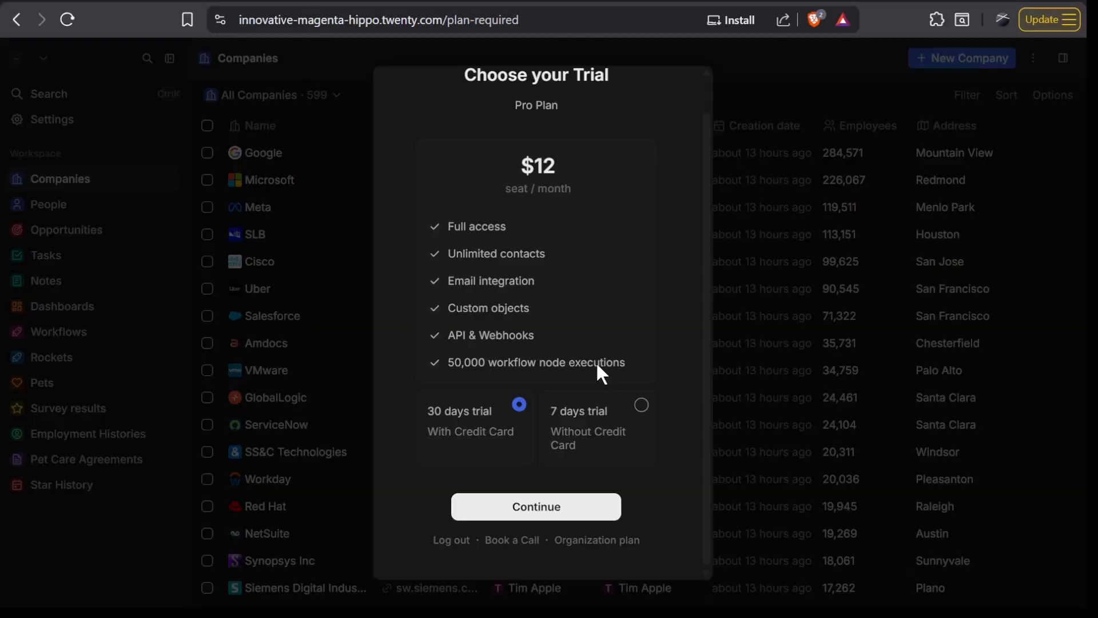
- Choose the 7 days trial without credit card for the Pro Plan and continue
{"action": "scroll", "coordinate": [600, 374], "scroll_direction": "up", "scroll_amount": 1}
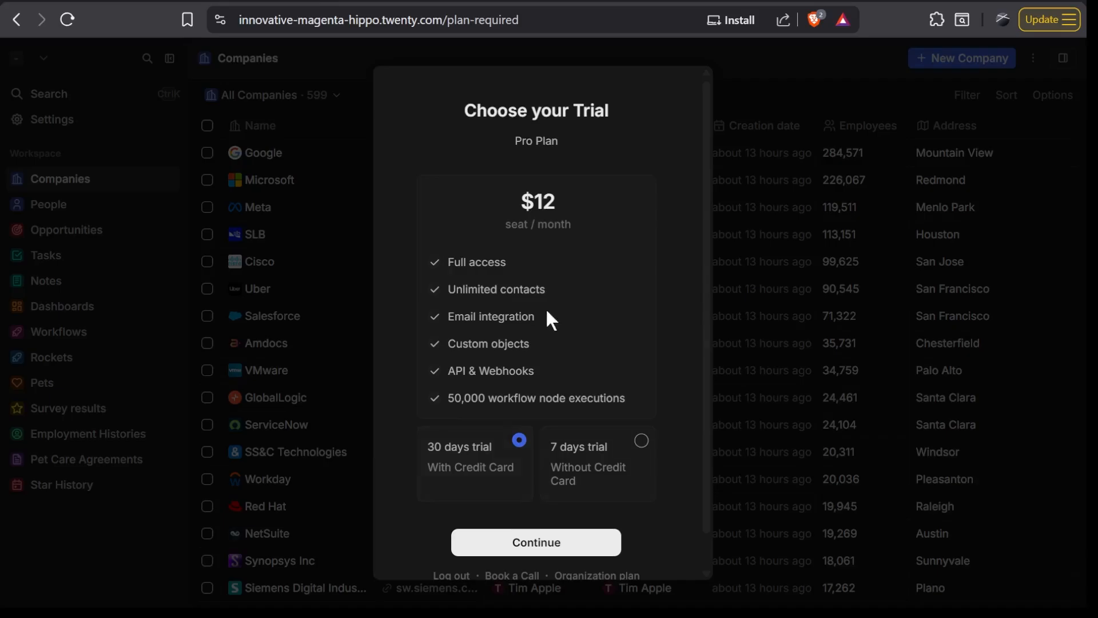
{"action": "left_click", "coordinate": [643, 441]}
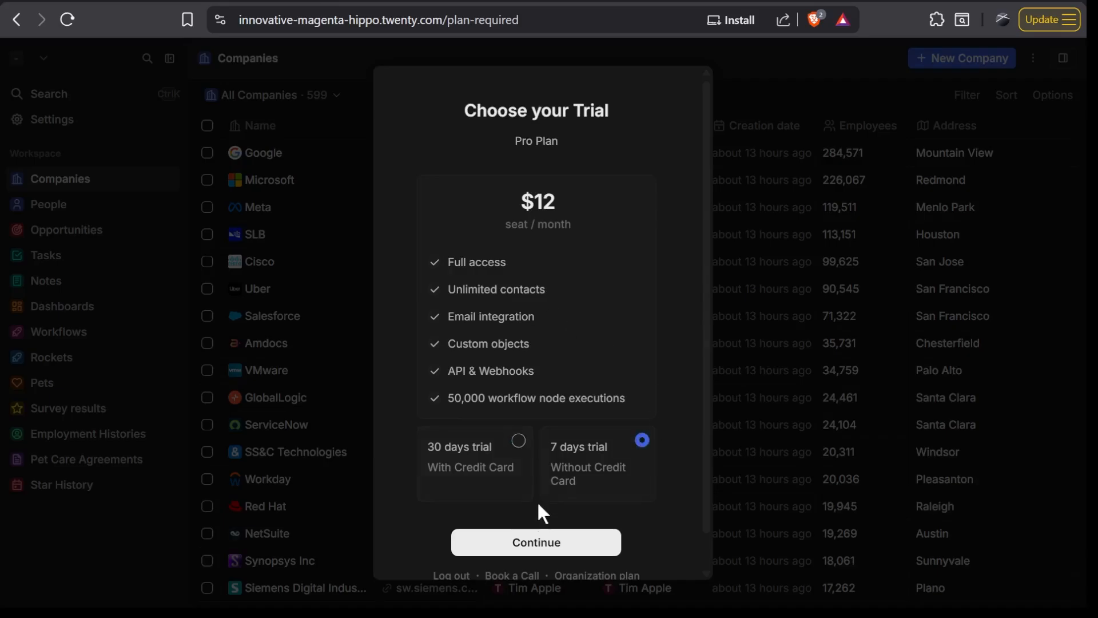
{"action": "left_click", "coordinate": [534, 550]}
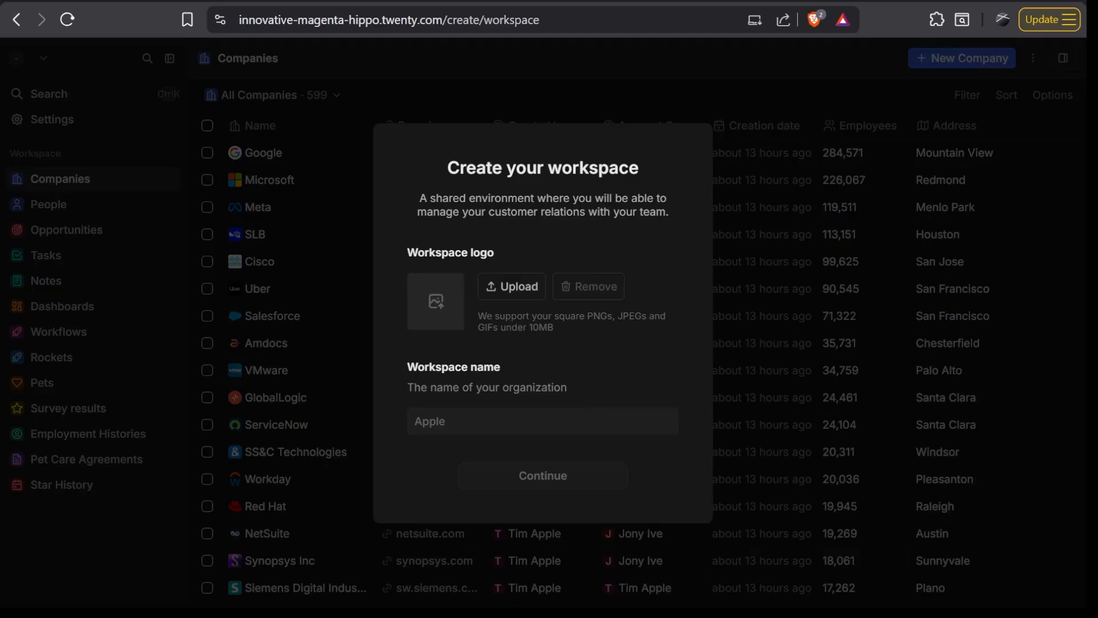
- Create the workspace with the name Apex and accept the prefilled first and last name for the profile
{"action": "left_click", "coordinate": [542, 420]}
{"action": "type", "text": "Apex"}
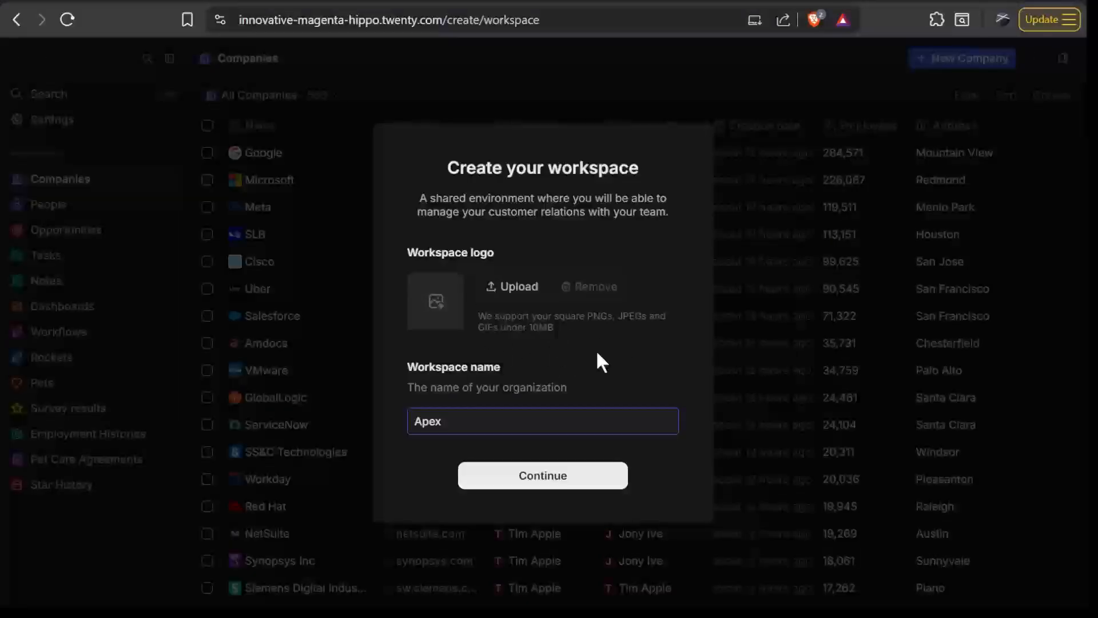
{"action": "left_click", "coordinate": [575, 472]}
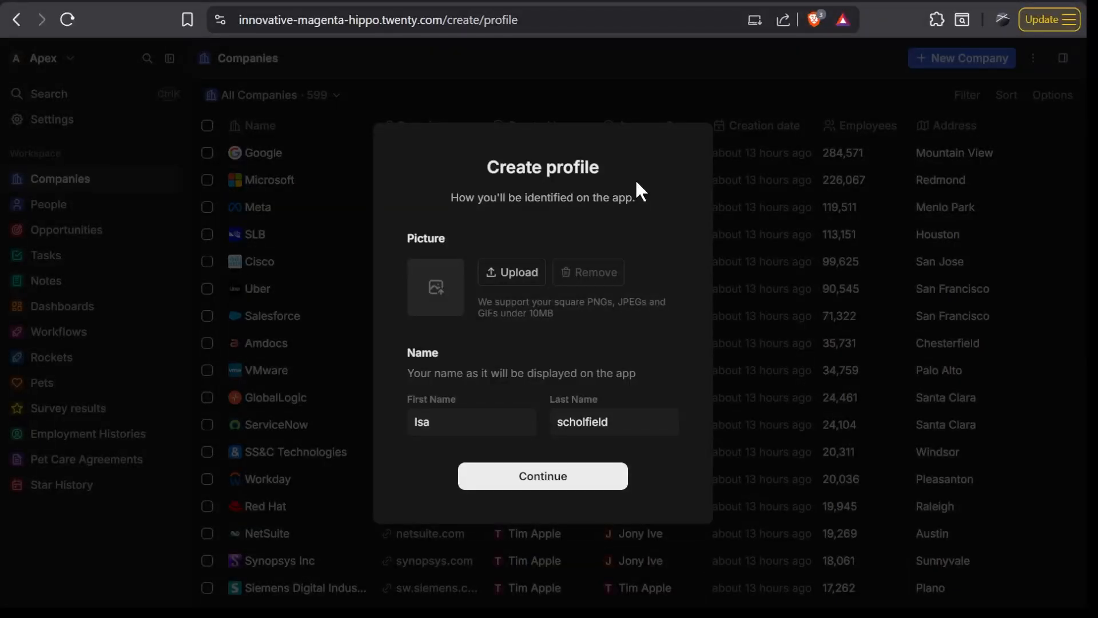
{"action": "left_click", "coordinate": [546, 483]}
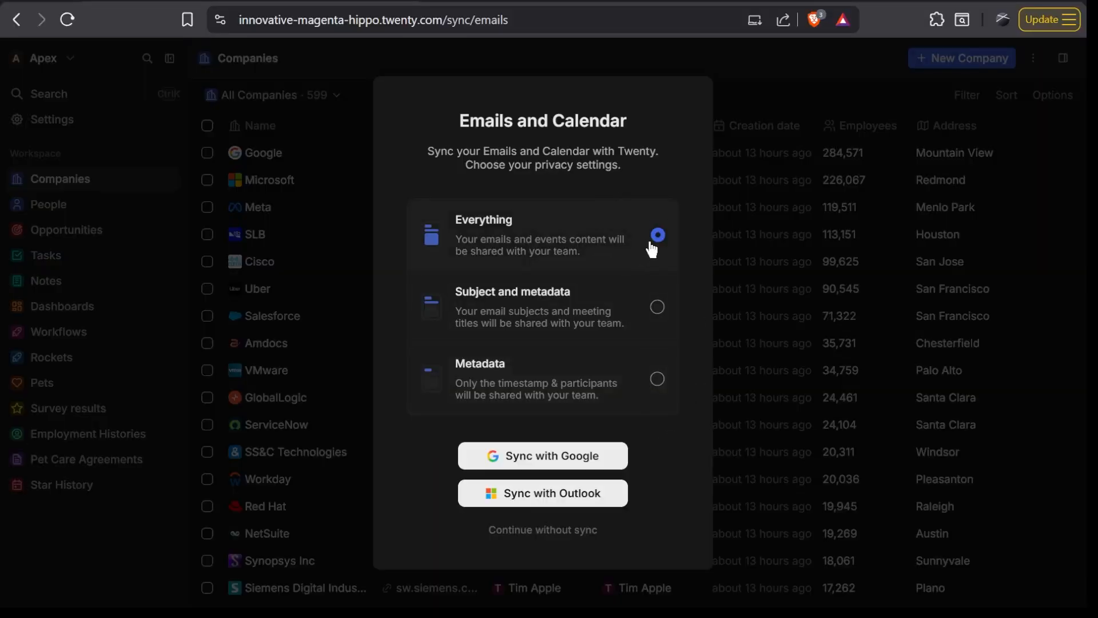
- Start syncing emails and calendar with Google using the Everything privacy setting, and grant Twenty the requested account access
{"action": "left_click", "coordinate": [536, 460]}
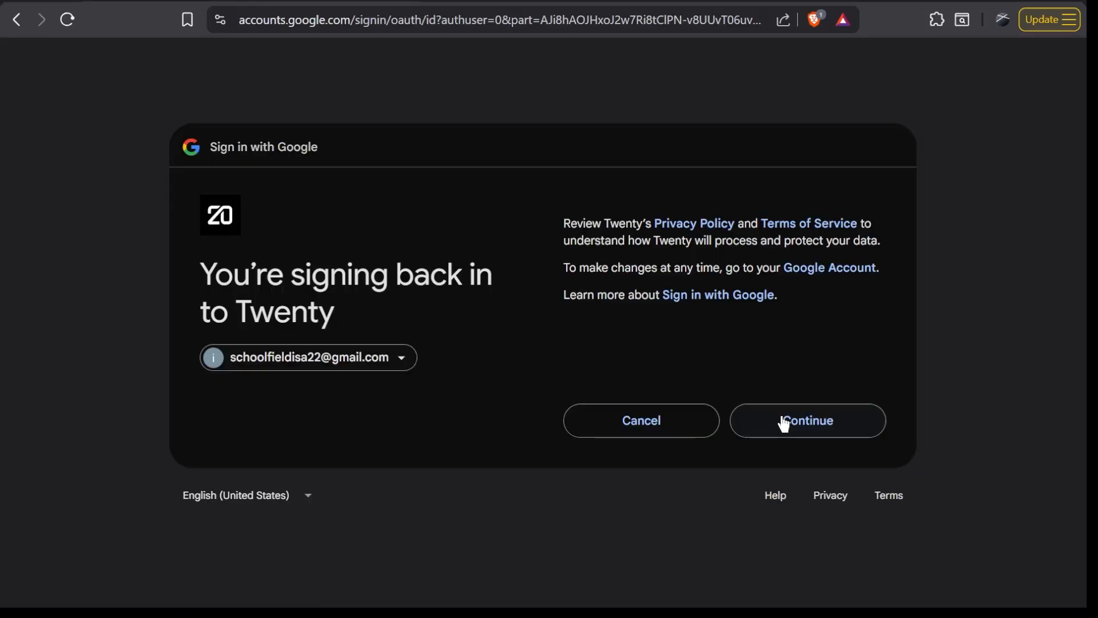
{"action": "left_click", "coordinate": [802, 412]}
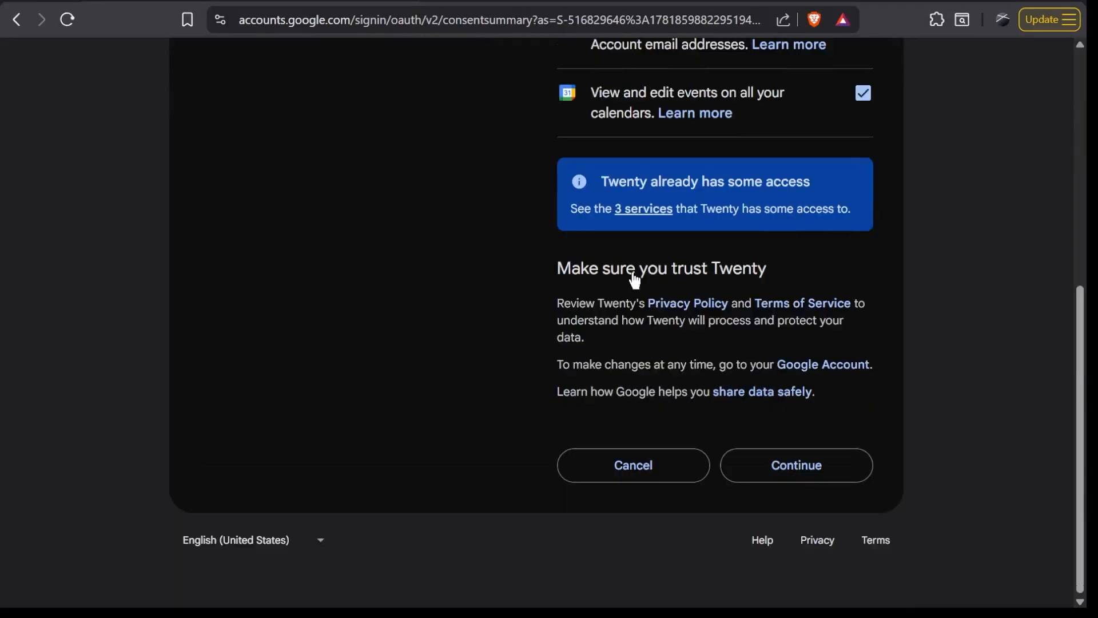
{"action": "left_click", "coordinate": [801, 473]}
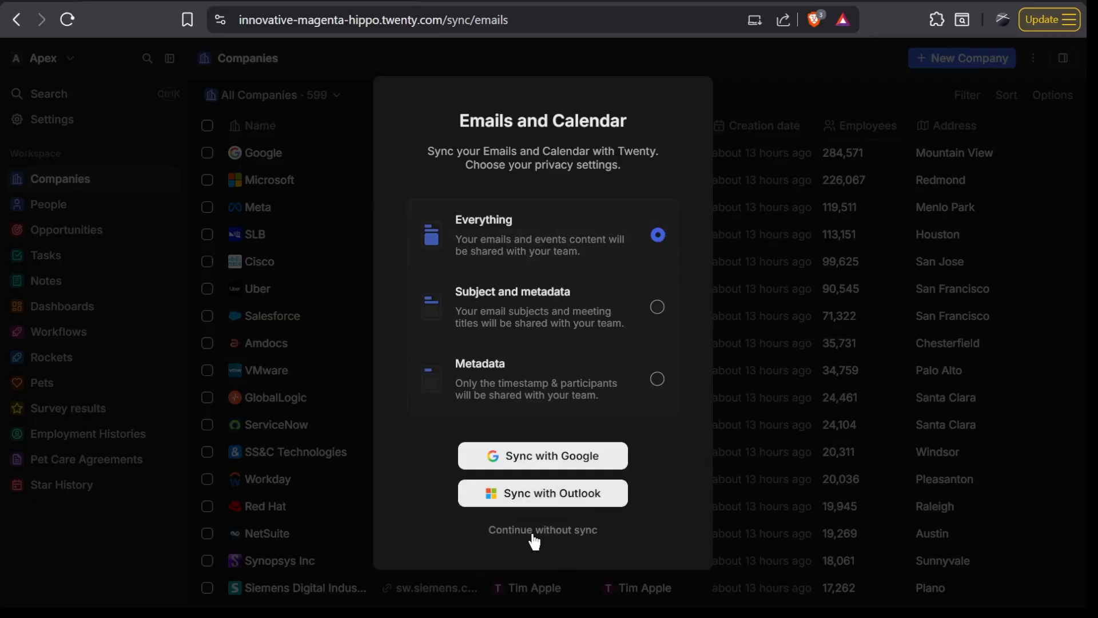
- Continue the onboarding without sync and skip inviting the team
{"action": "left_click", "coordinate": [603, 528]}
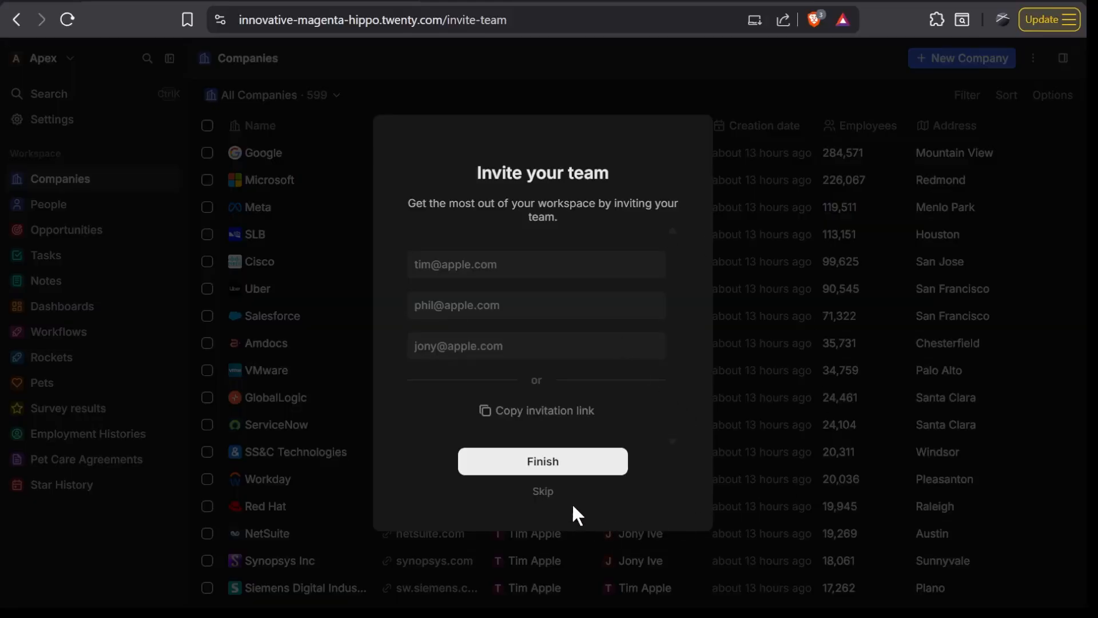
{"action": "left_click", "coordinate": [546, 493]}
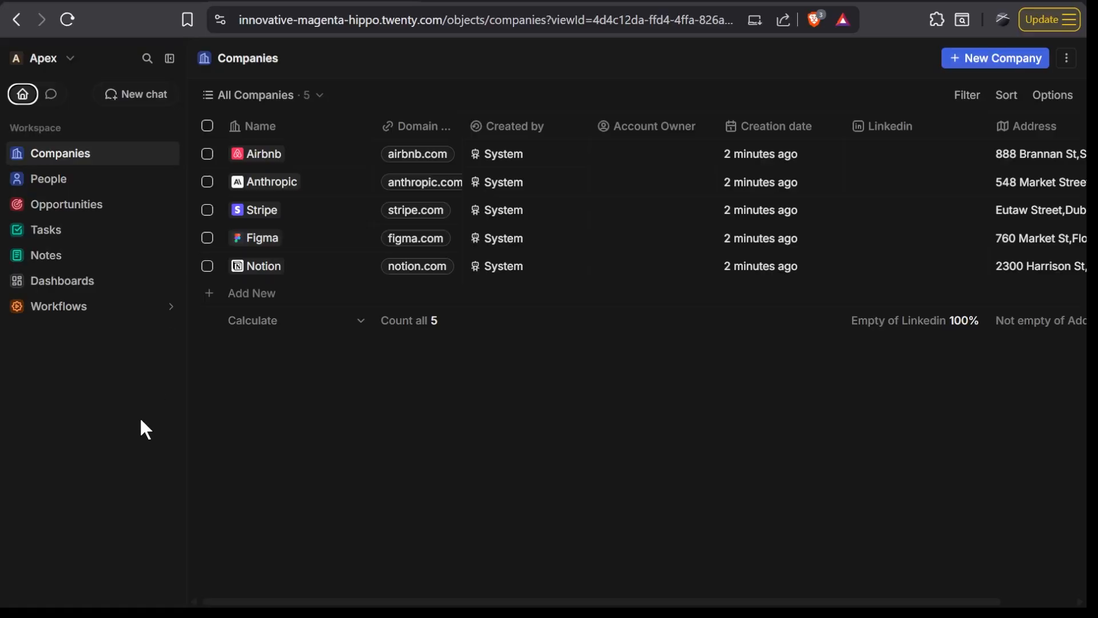
- Open the Apex workspace settings and look through the profile page and the available settings sections
{"action": "left_click", "coordinate": [59, 69]}
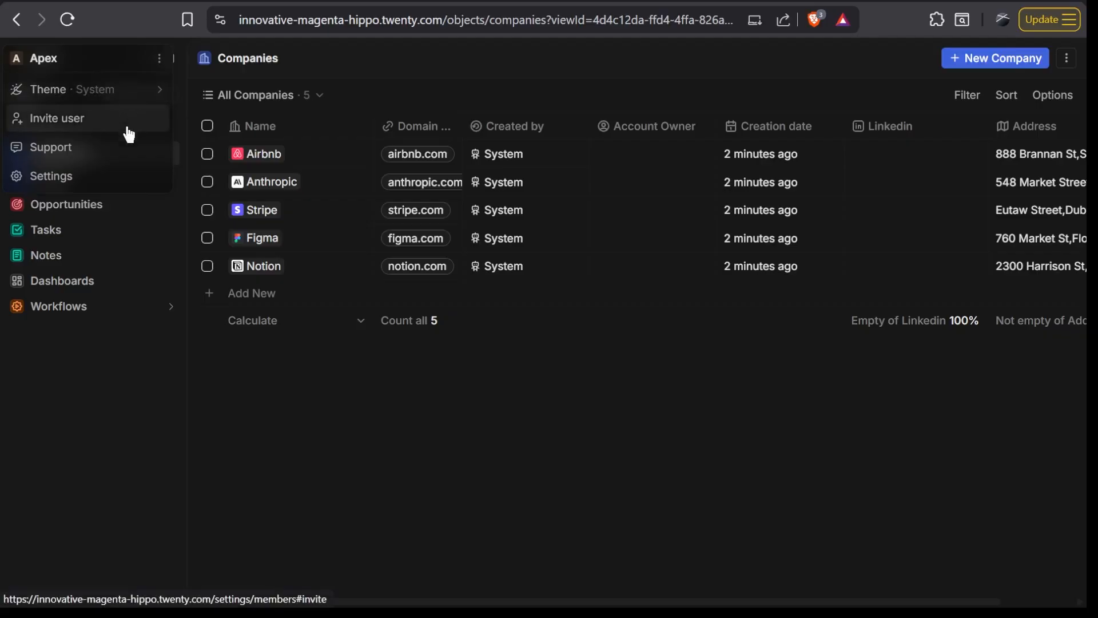
{"action": "left_click", "coordinate": [128, 184]}
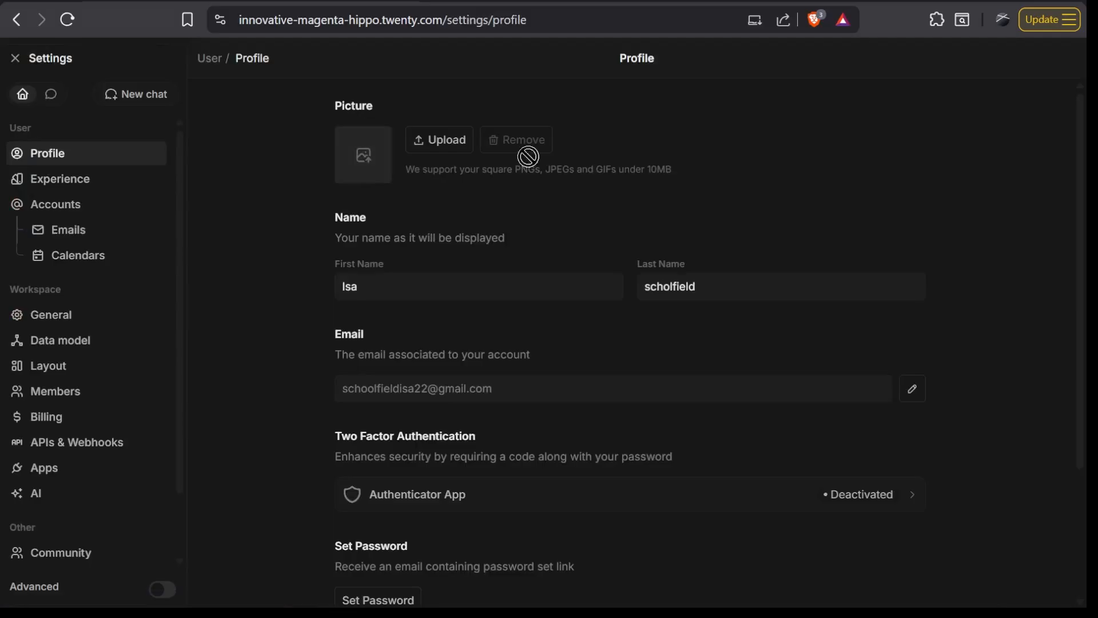
{"action": "scroll", "coordinate": [640, 278], "scroll_direction": "down", "scroll_amount": 3}
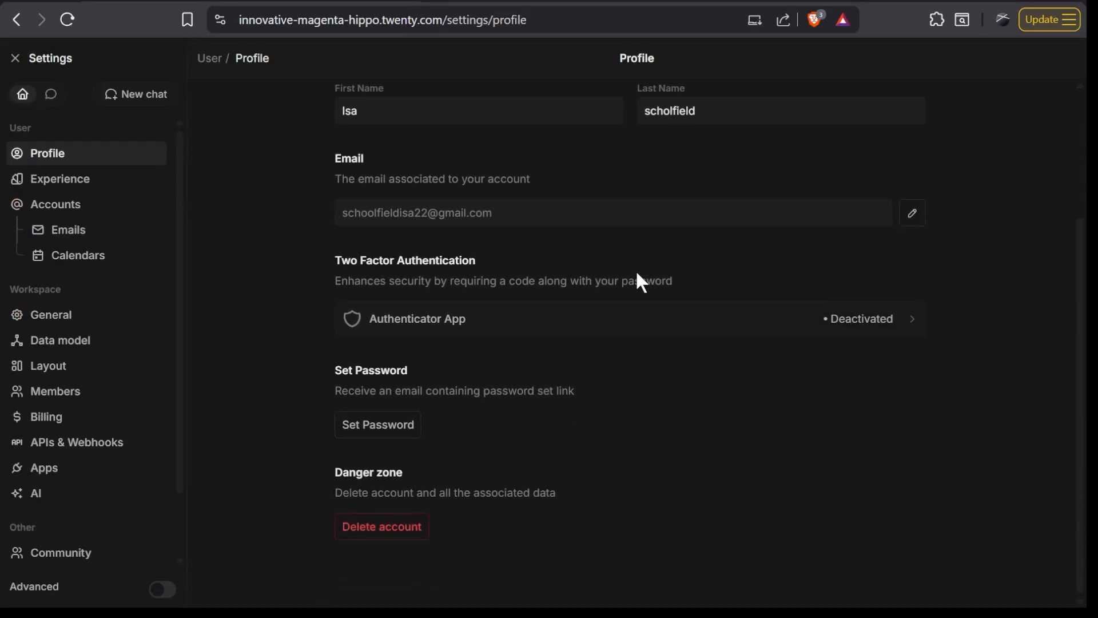
{"action": "scroll", "coordinate": [98, 367], "scroll_direction": "down", "scroll_amount": 2}
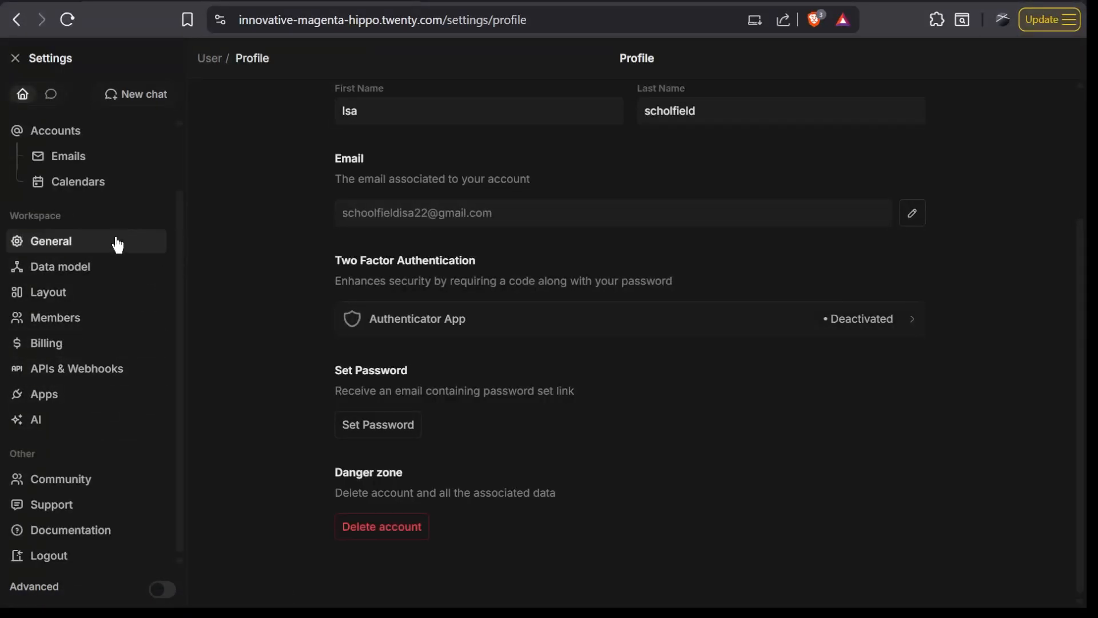
{"action": "scroll", "coordinate": [194, 185], "scroll_direction": "up", "scroll_amount": 3}
{"action": "scroll", "coordinate": [117, 161], "scroll_direction": "up", "scroll_amount": 2}
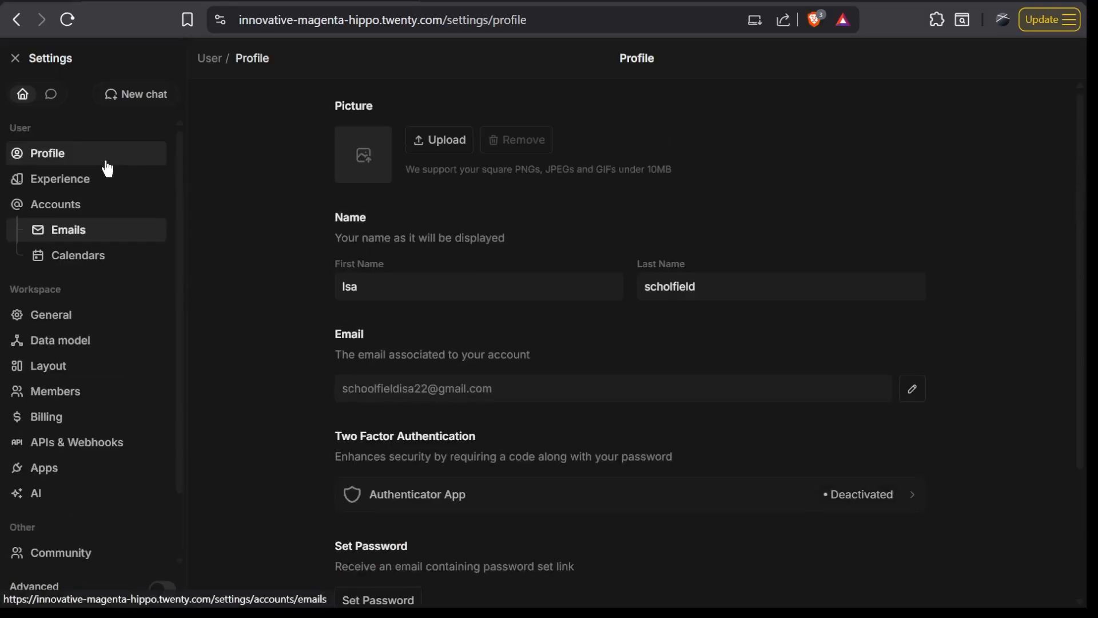
- Leave the settings and collapse the navigation sidebar beside the Companies table
{"action": "left_click", "coordinate": [21, 62]}
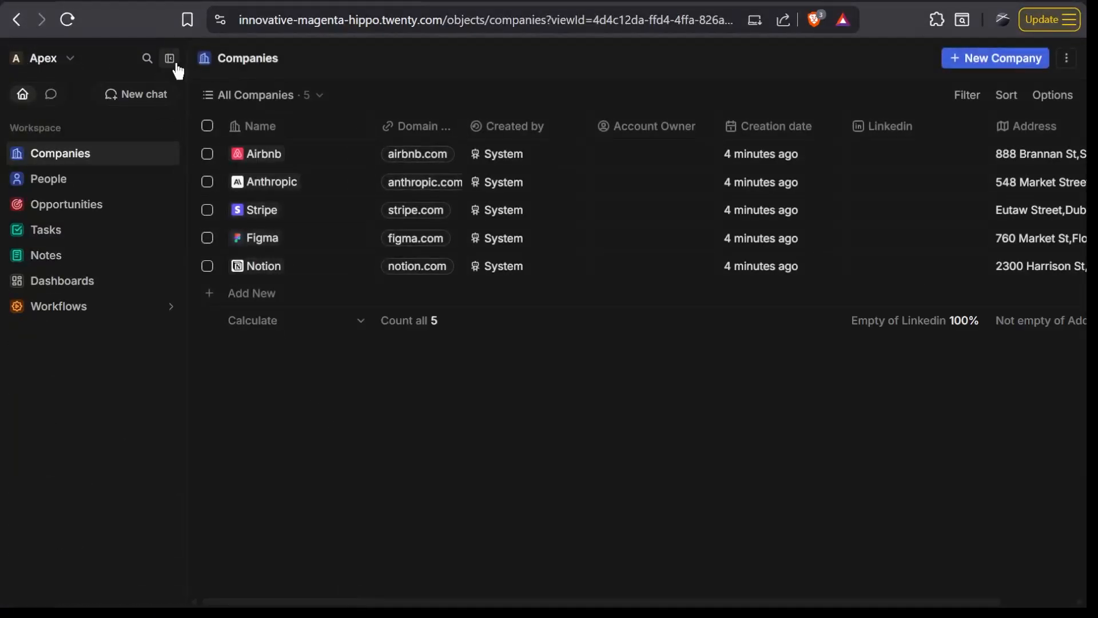
{"action": "left_click", "coordinate": [170, 59]}
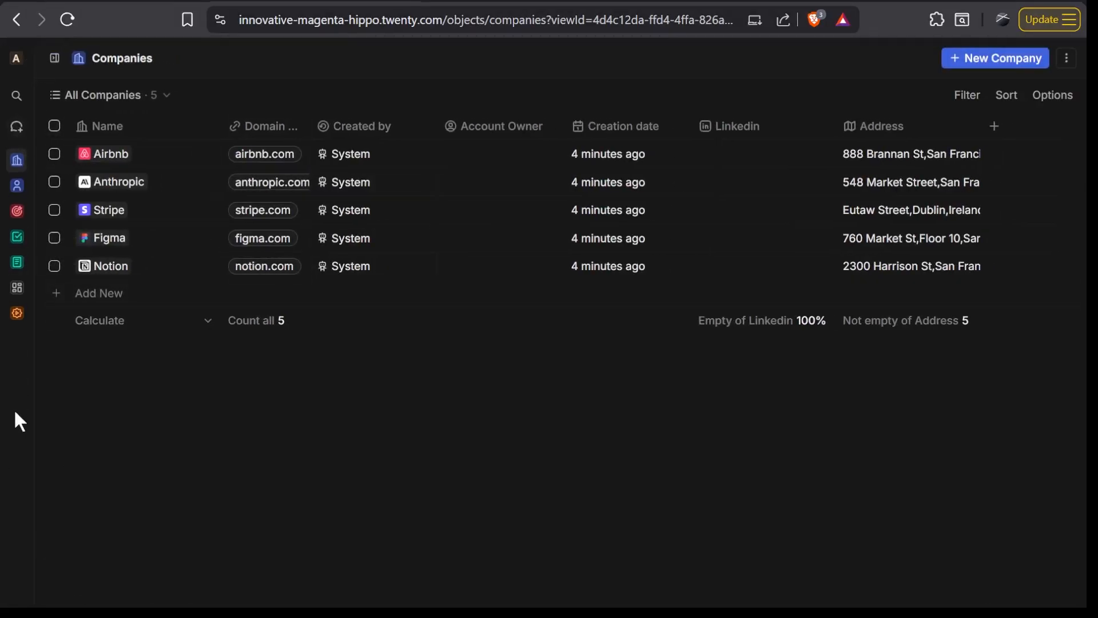
- Create a new company record named skyline tech solution with the domain name skylinetech.io
{"action": "mouse_move", "coordinate": [801, 238]}
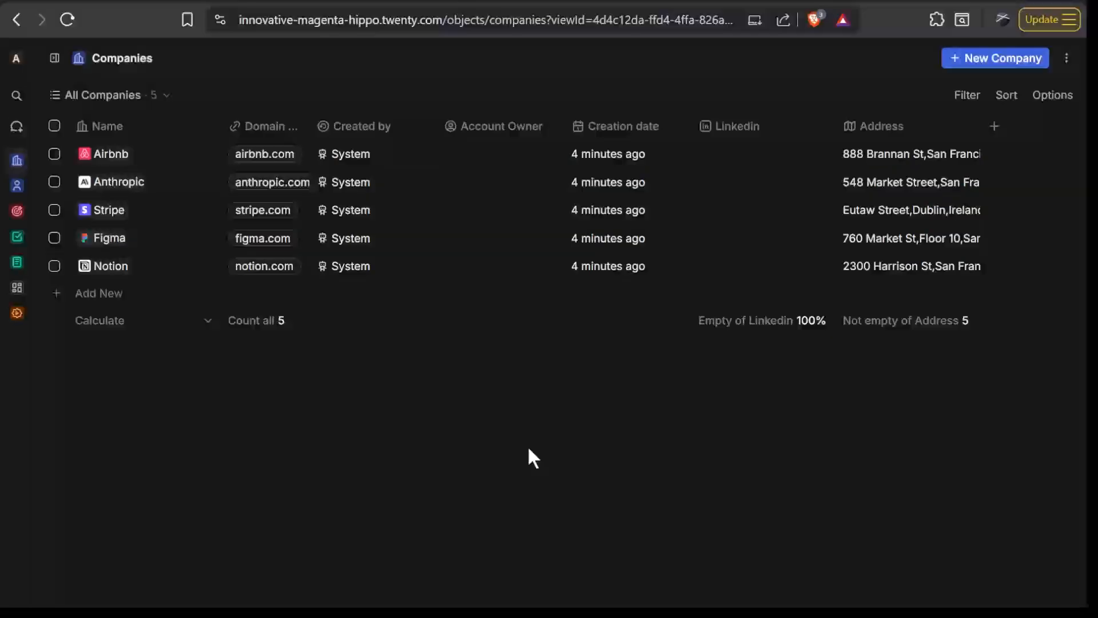
{"action": "left_click", "coordinate": [975, 56]}
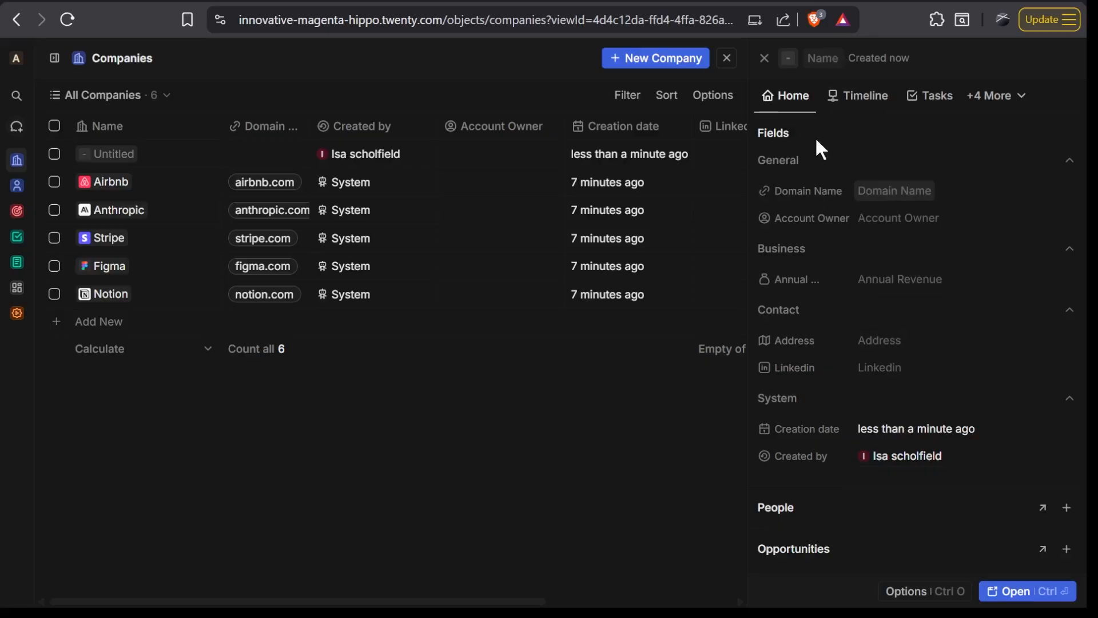
{"action": "left_click", "coordinate": [830, 57]}
{"action": "type", "text": "skil"}
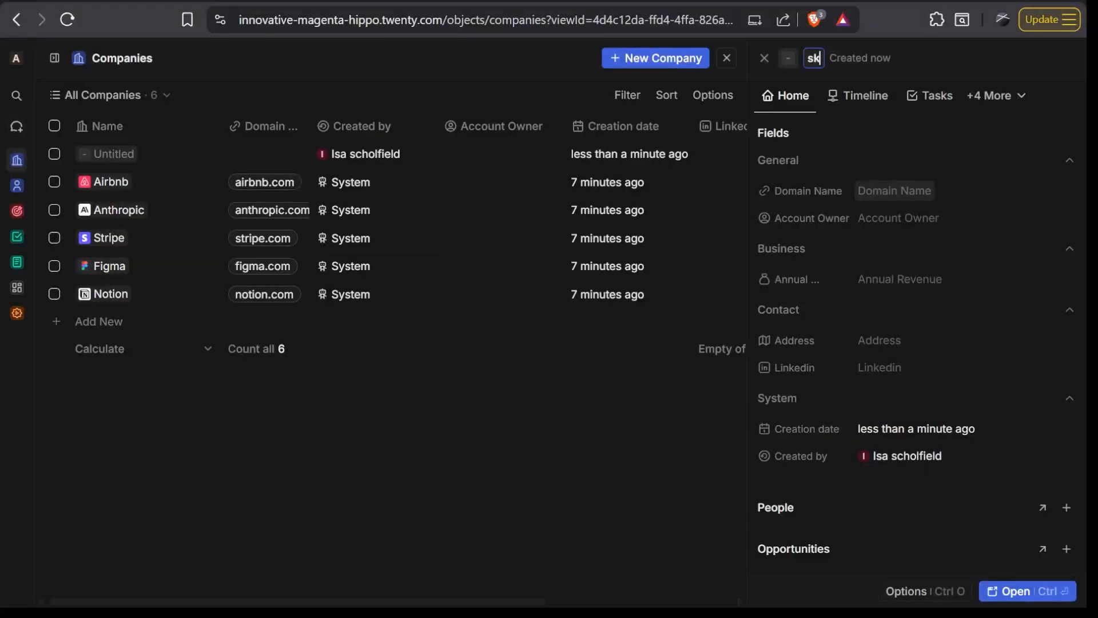
{"action": "type", "text": "ine tech solution"}
{"action": "key", "text": "Return"}
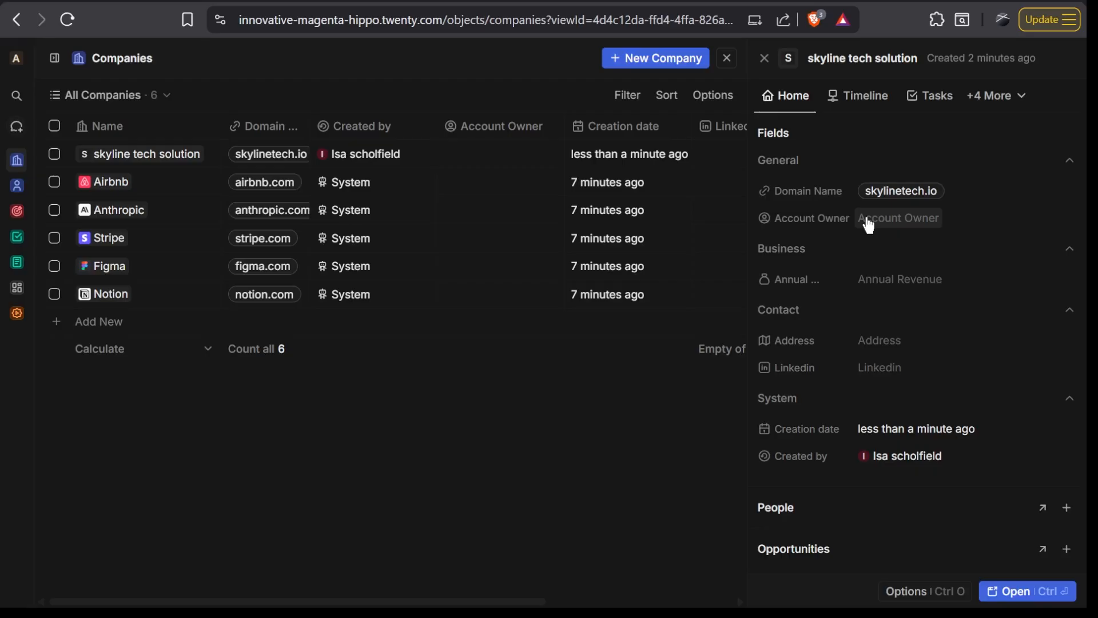
- Assign the workspace member as account owner of skyline tech solution and set its annual revenue to 4,500,000 USD
{"action": "left_click", "coordinate": [884, 227]}
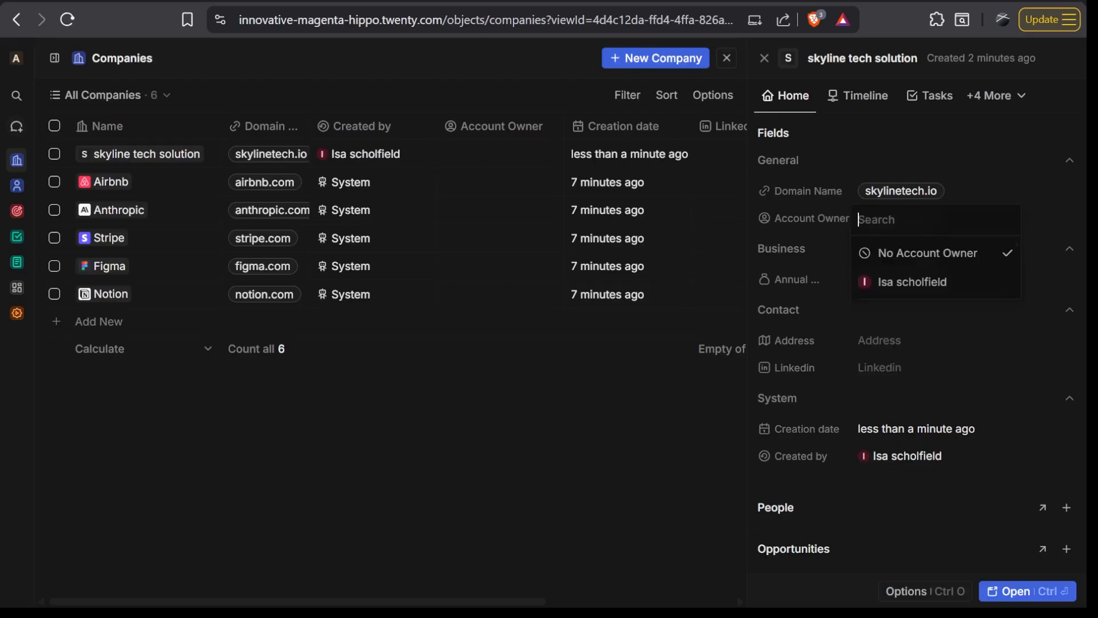
{"action": "left_click", "coordinate": [935, 282]}
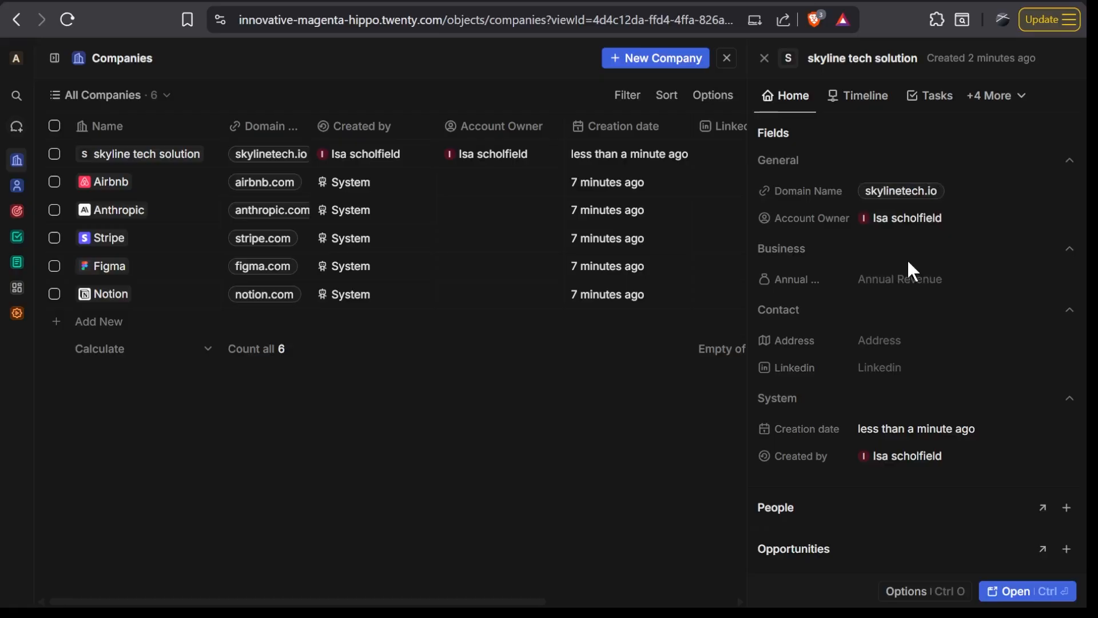
{"action": "left_click", "coordinate": [902, 295]}
{"action": "type", "text": "4,500,000"}
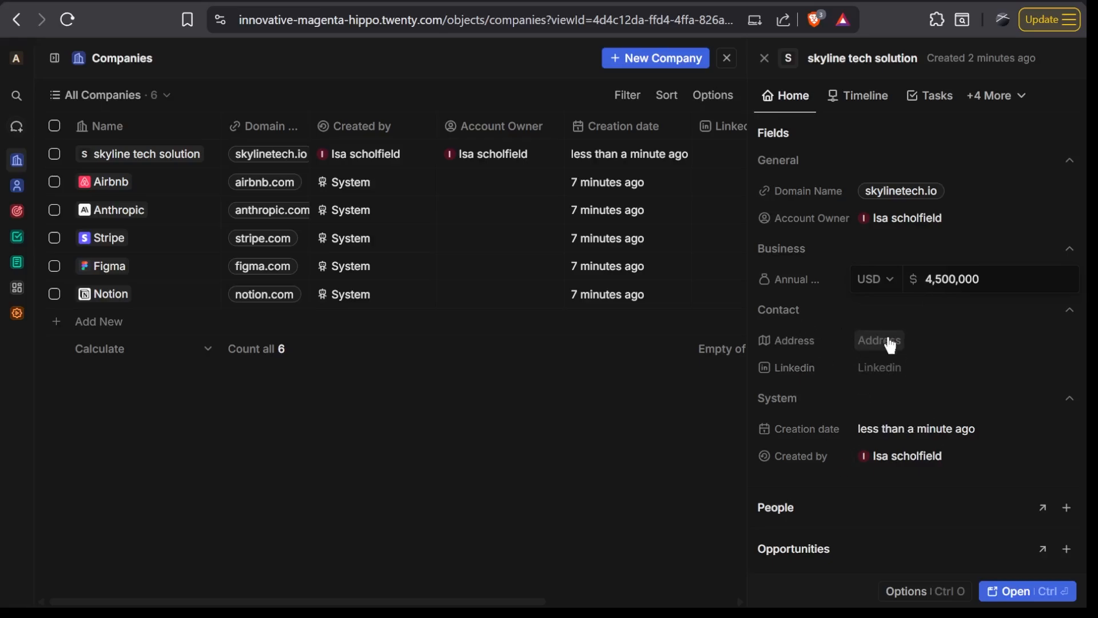
{"action": "left_click", "coordinate": [983, 309]}
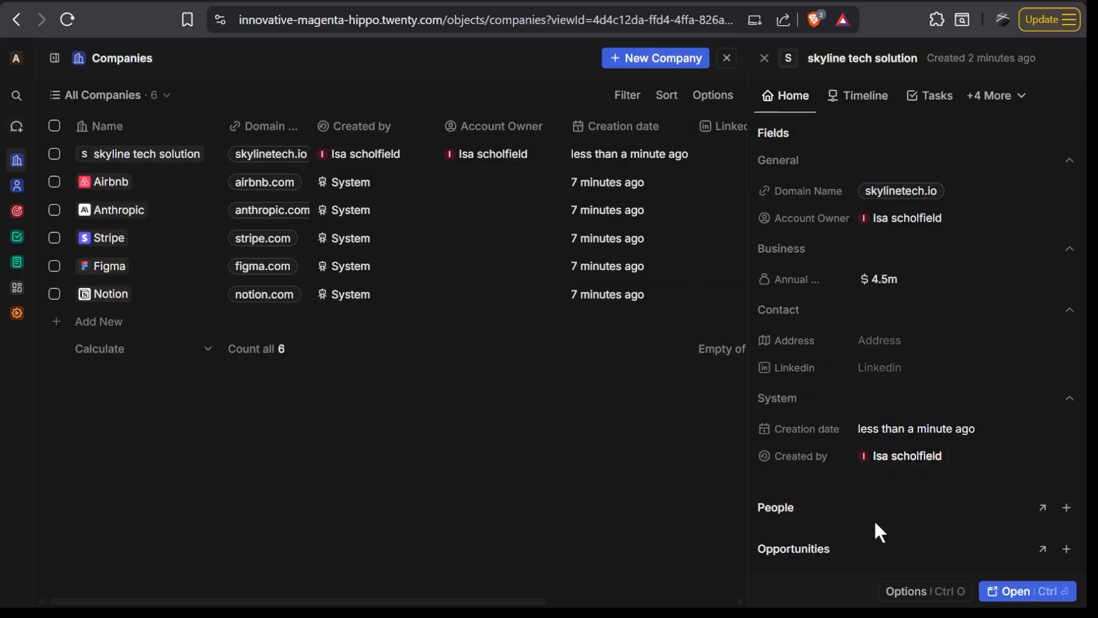
- Add a new person record to the People relation of skyline tech solution, then close the company record
{"action": "left_click", "coordinate": [1065, 511]}
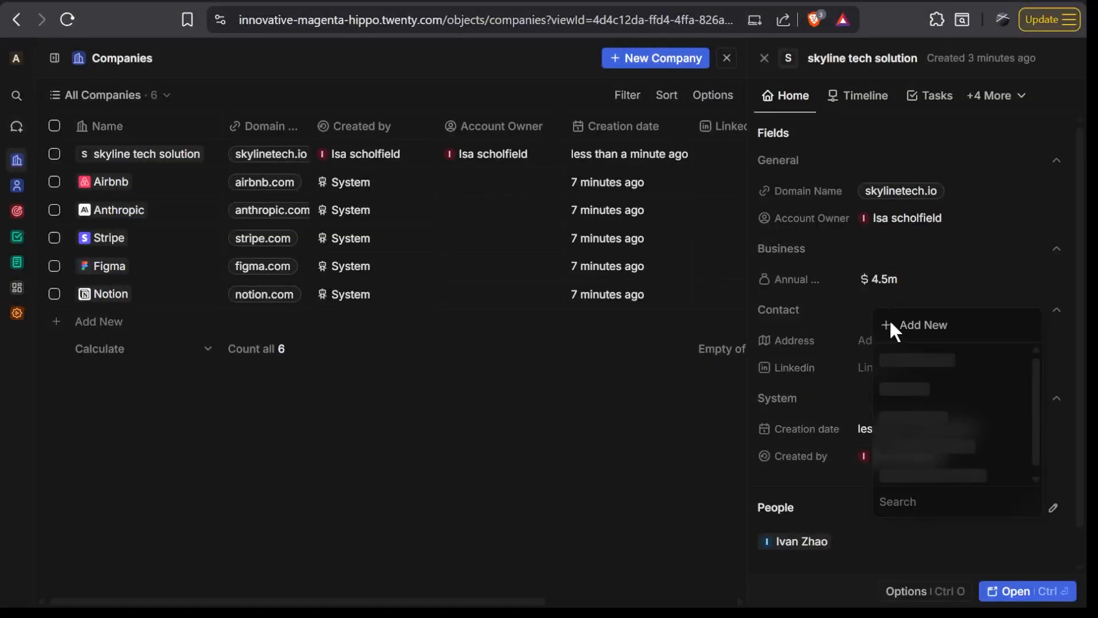
{"action": "left_click", "coordinate": [891, 325]}
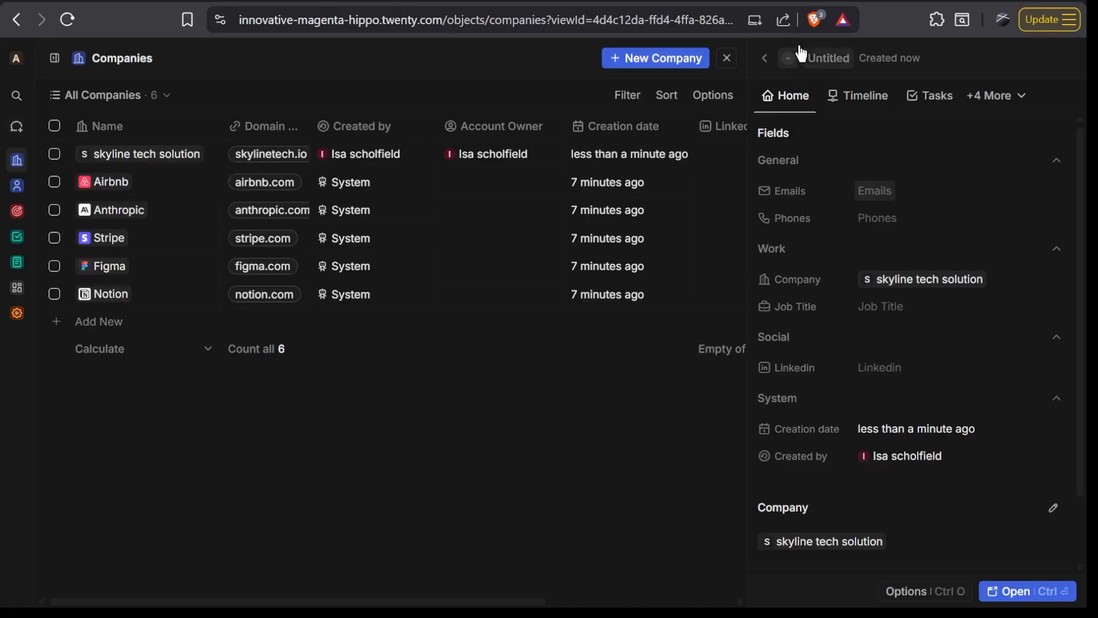
{"action": "left_click", "coordinate": [765, 59]}
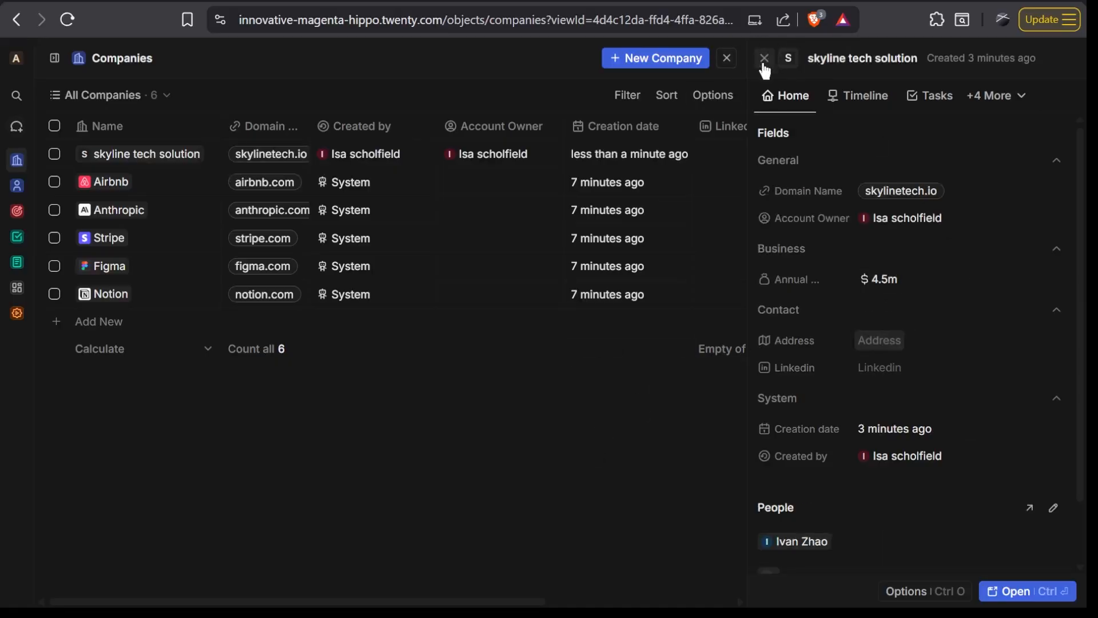
{"action": "left_click", "coordinate": [763, 60]}
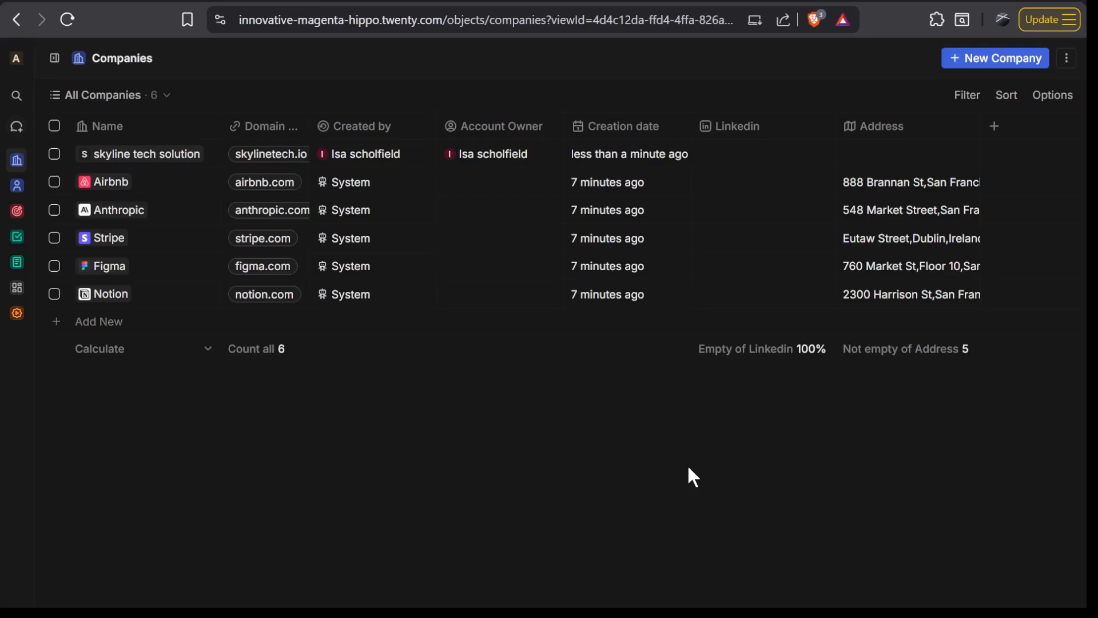
- Start a companies import and download the sample file companies-sample.csv to the Downloads folder
{"action": "left_click", "coordinate": [1067, 59]}
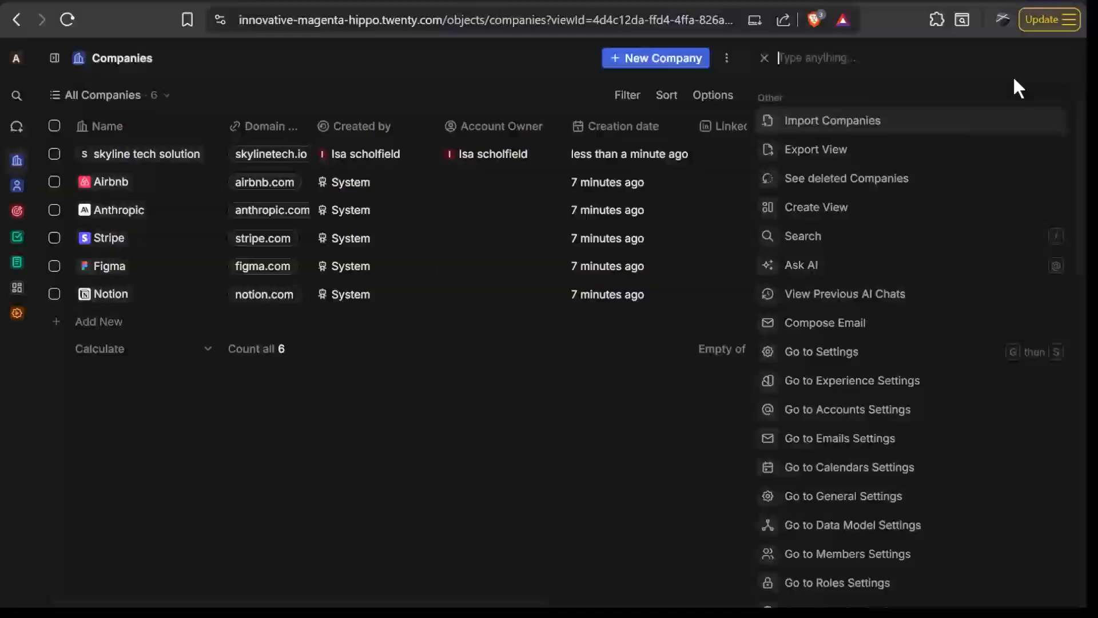
{"action": "left_click", "coordinate": [829, 123]}
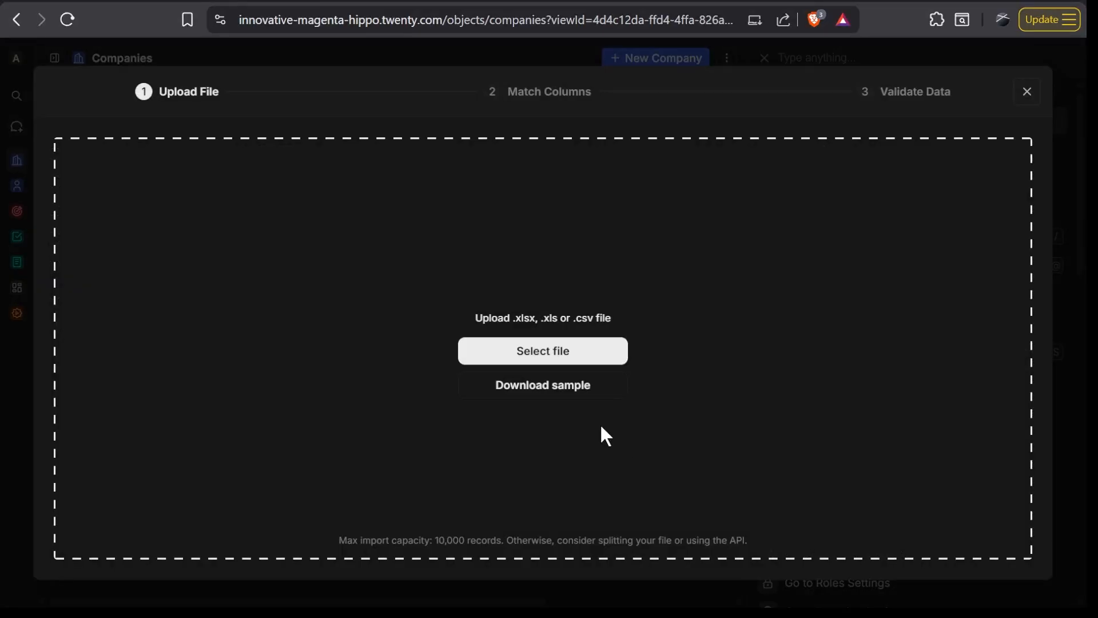
{"action": "left_click", "coordinate": [553, 395]}
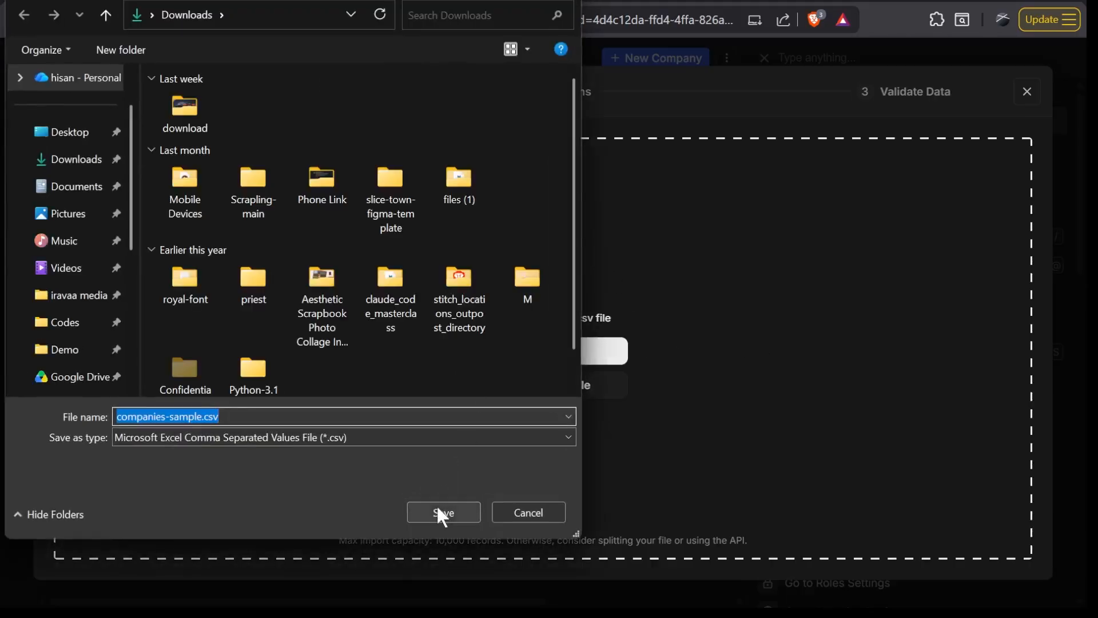
{"action": "left_click", "coordinate": [437, 503]}
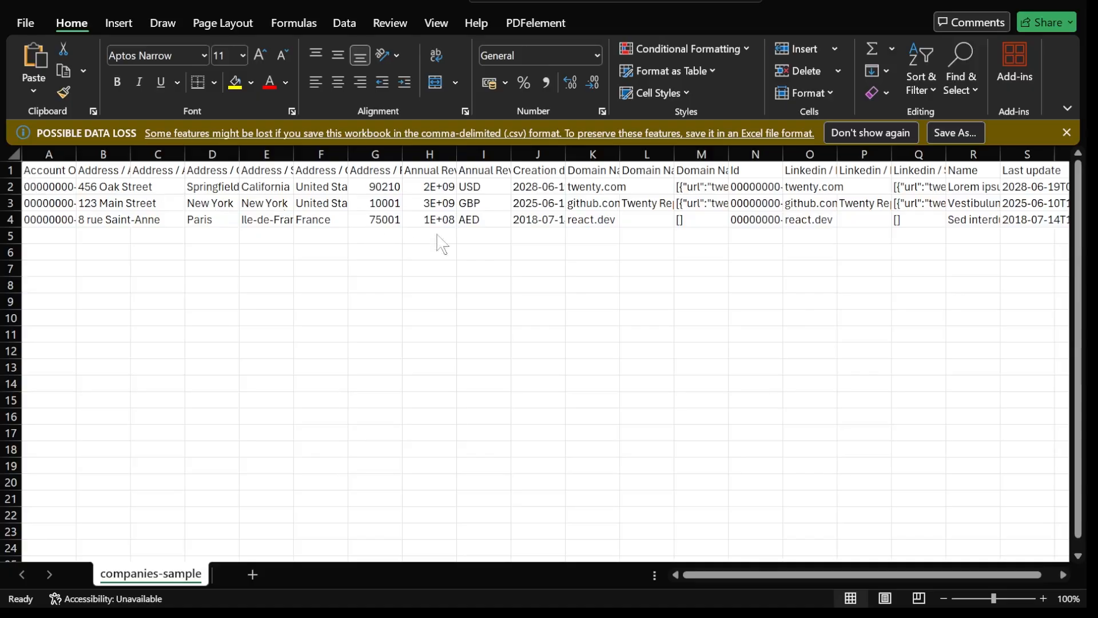
- In Excel, look across the columns of companies-sample and widen column A to show the full Account Owner (ID) header
{"action": "scroll", "coordinate": [355, 371], "scroll_direction": "right", "scroll_amount": 5}
{"action": "scroll", "coordinate": [355, 372], "scroll_direction": "left", "scroll_amount": 5}
{"action": "left_click_drag", "start_coordinate": [76, 155], "coordinate": [132, 154]}
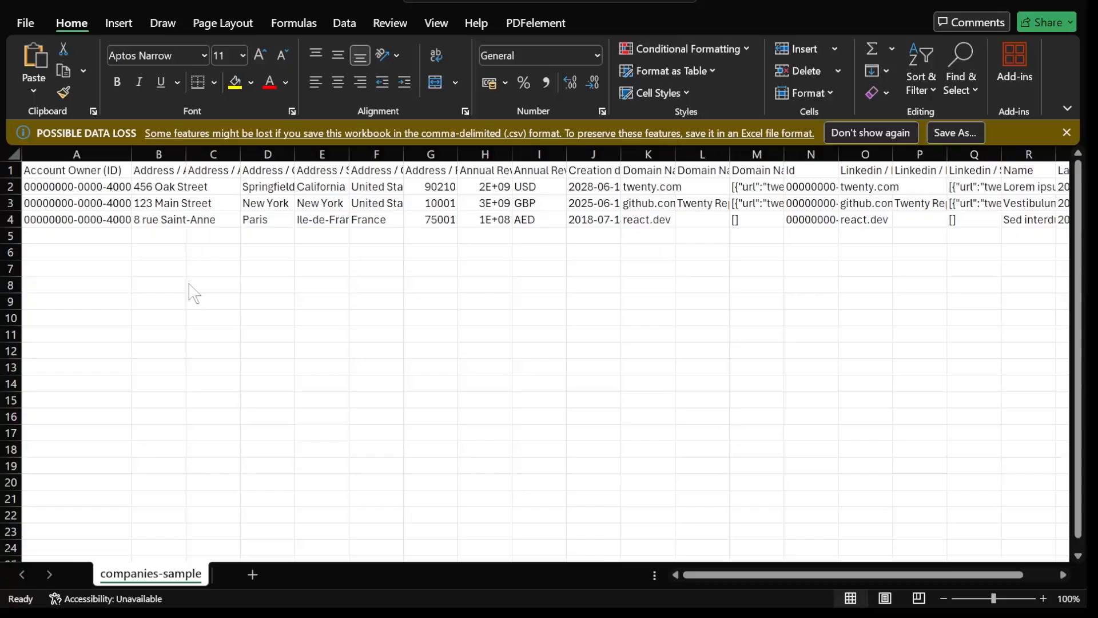
- Examine the remaining columns of the companies-sample sheet through to Last update
{"action": "scroll", "coordinate": [470, 260], "scroll_direction": "right", "scroll_amount": 4}
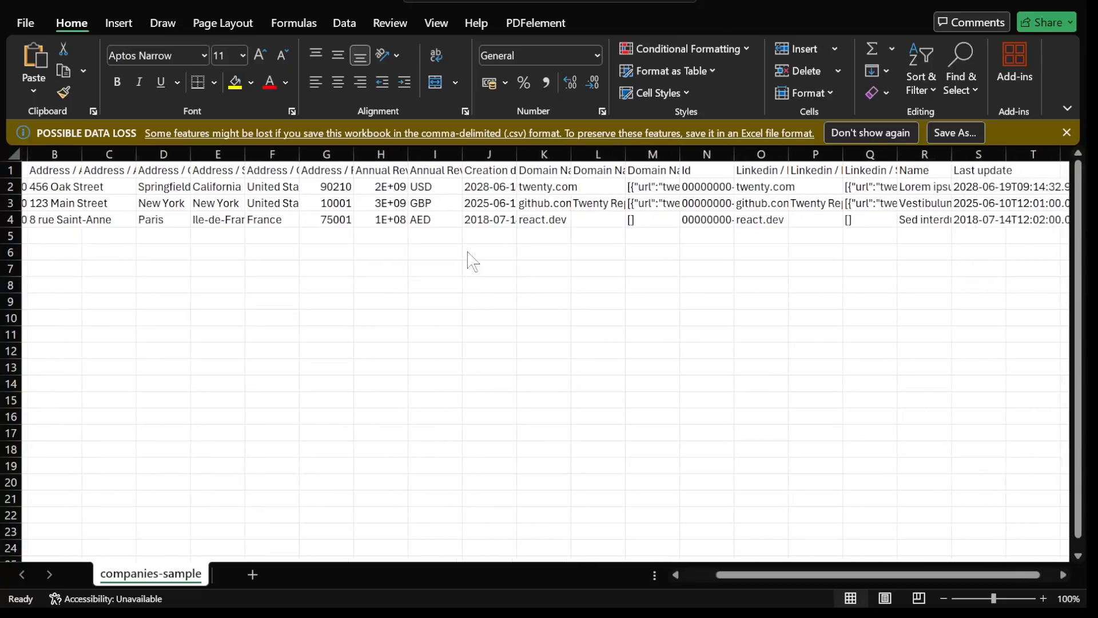
{"action": "scroll", "coordinate": [470, 260], "scroll_direction": "right", "scroll_amount": 2}
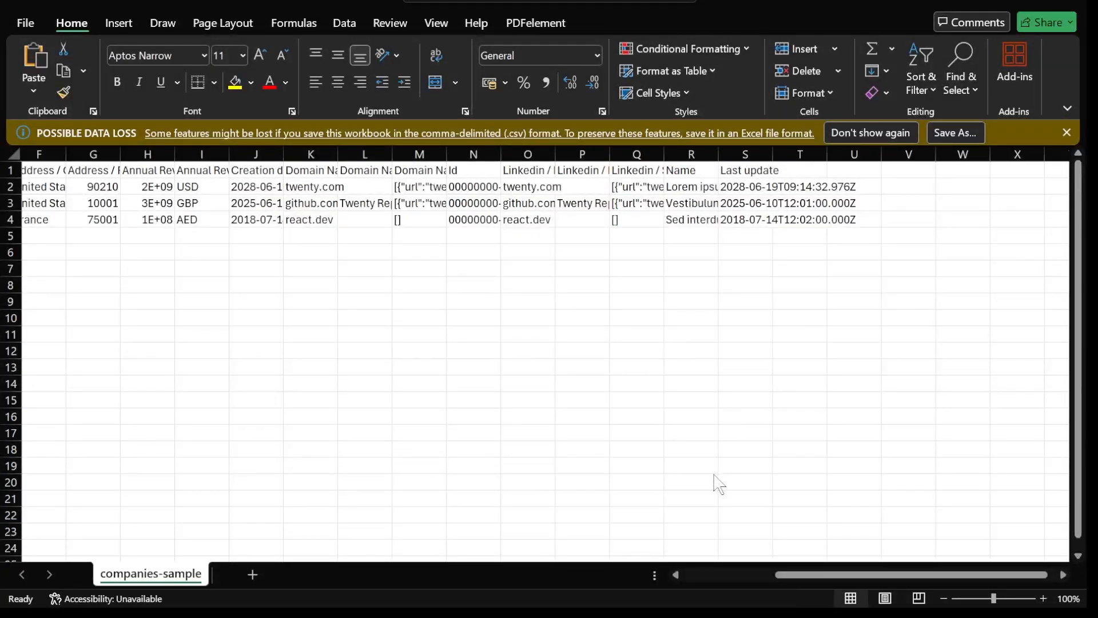
{"action": "scroll", "coordinate": [738, 363], "scroll_direction": "left", "scroll_amount": 6}
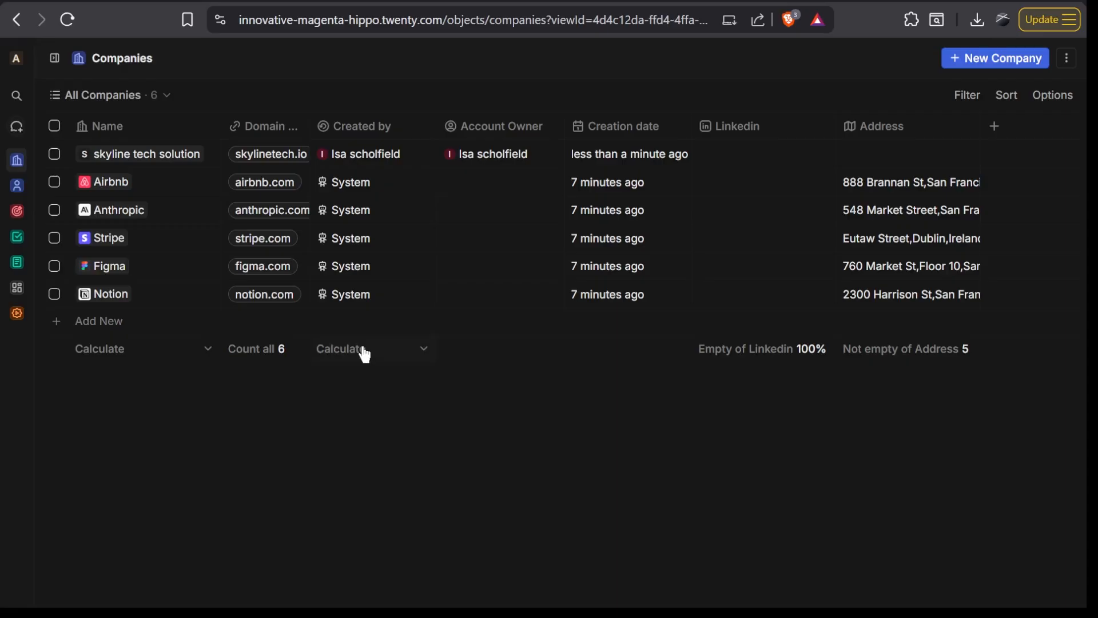
- Switch to Twenty, add a new record in People, and enter the contact's first name, last name and e-mail
{"action": "left_click", "coordinate": [51, 63]}
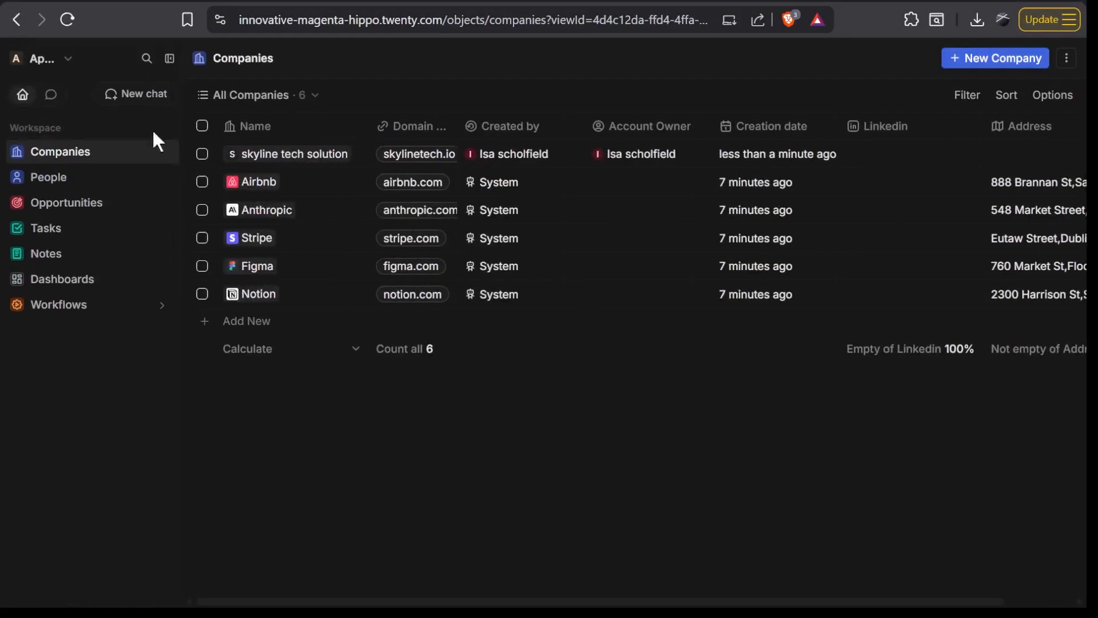
{"action": "left_click", "coordinate": [91, 179]}
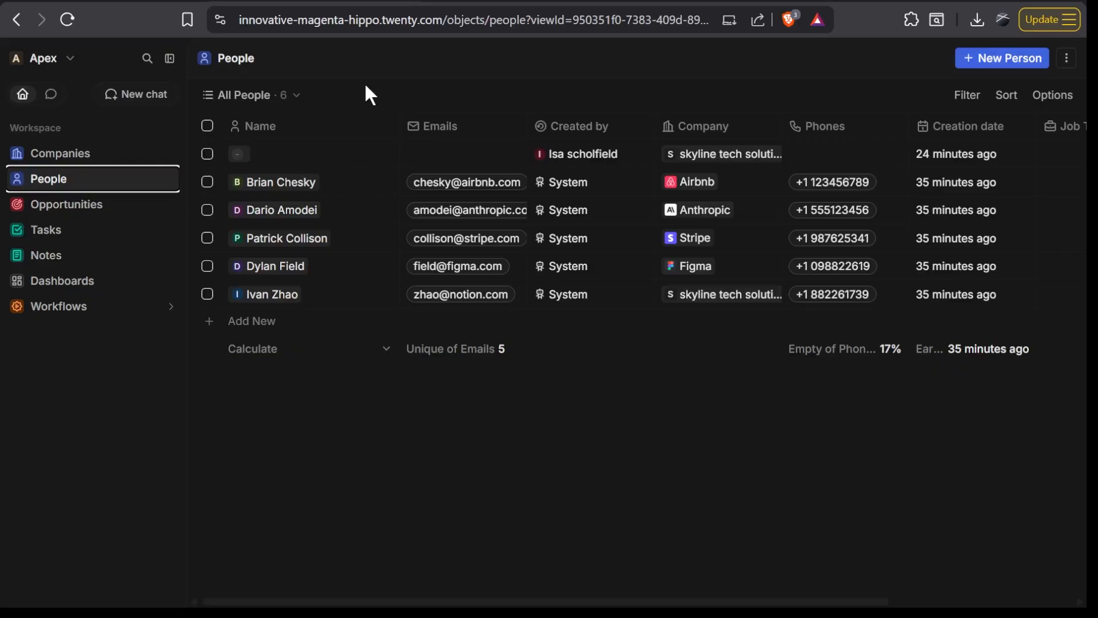
{"action": "left_click", "coordinate": [979, 62]}
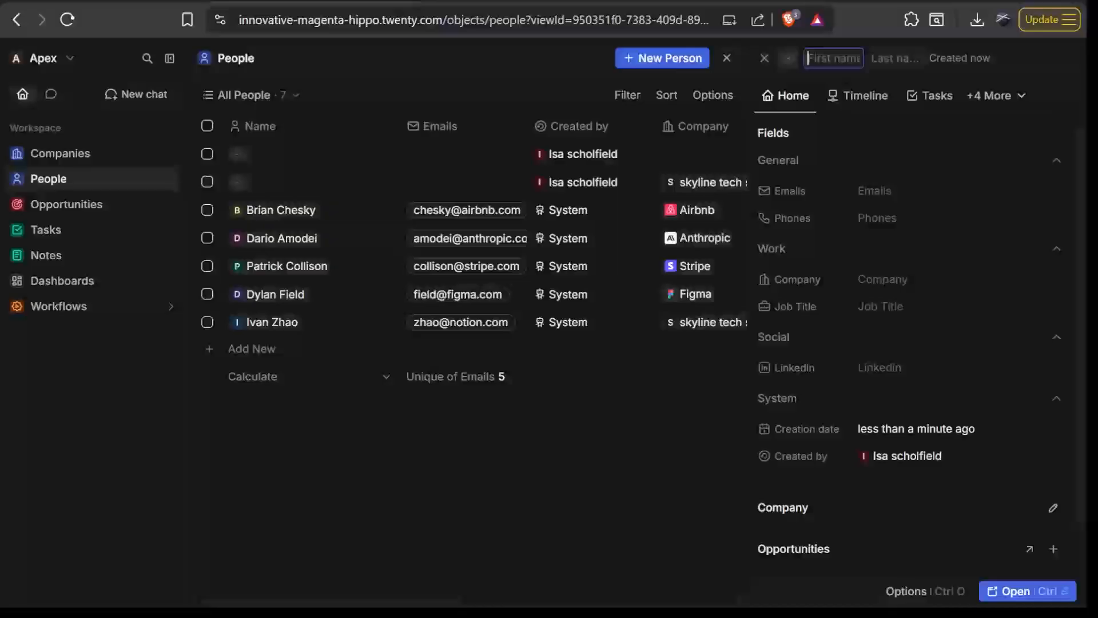
{"action": "type", "text": "John"}
{"action": "key", "text": "Tab"}
{"action": "type", "text": "Desmon"}
{"action": "key", "text": "Return"}
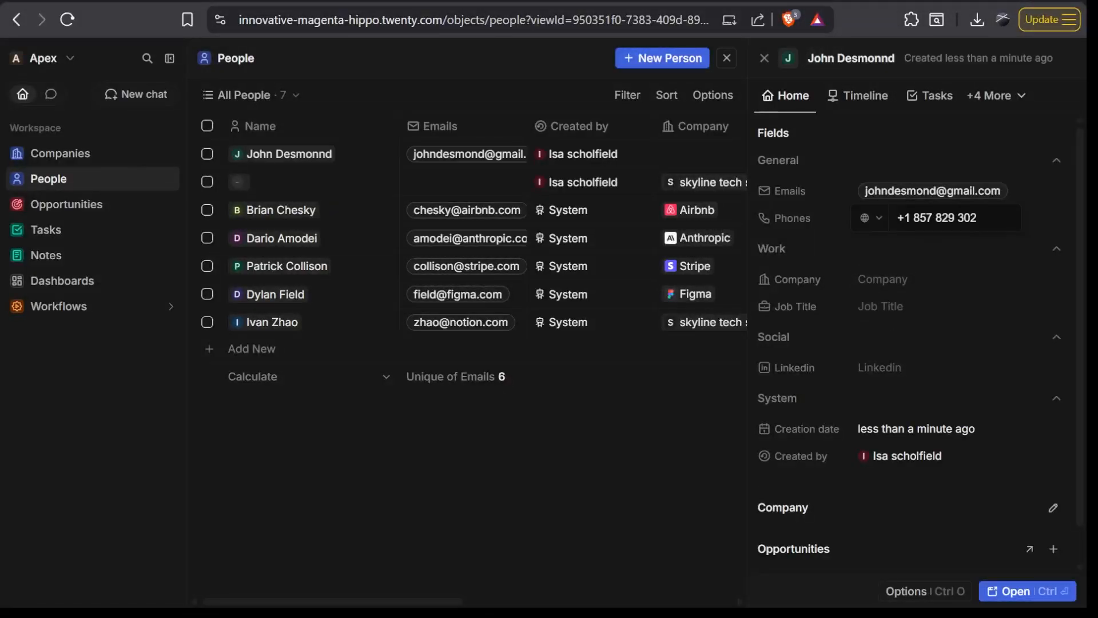
- Set the new person's company to skyline tech solution and the job title to Managing partner
{"action": "left_click", "coordinate": [884, 281]}
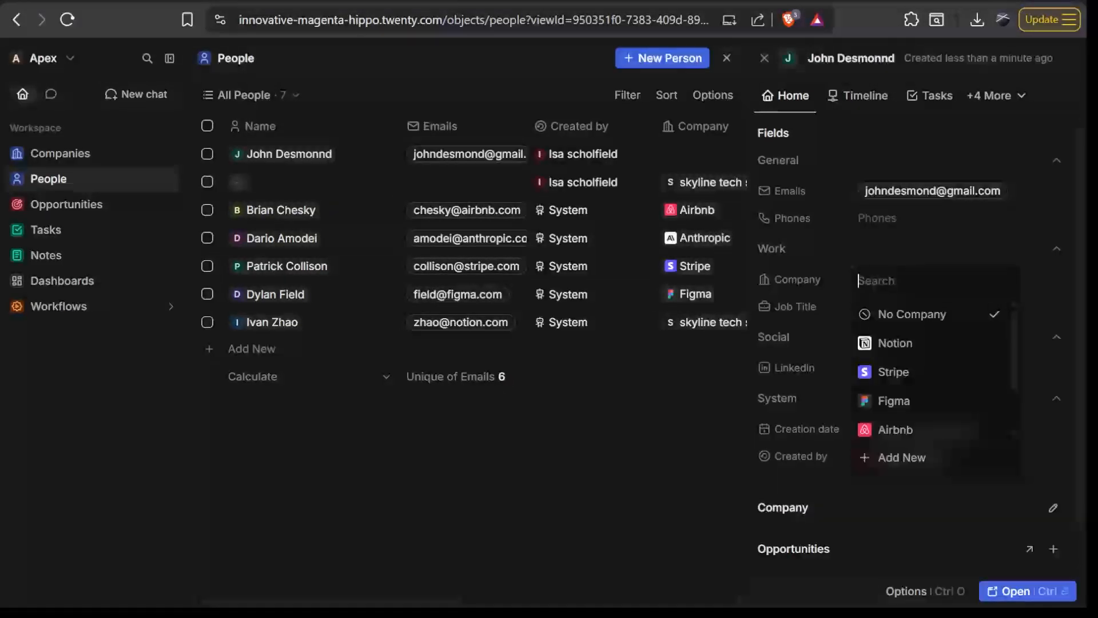
{"action": "scroll", "coordinate": [922, 405], "scroll_direction": "down", "scroll_amount": 2}
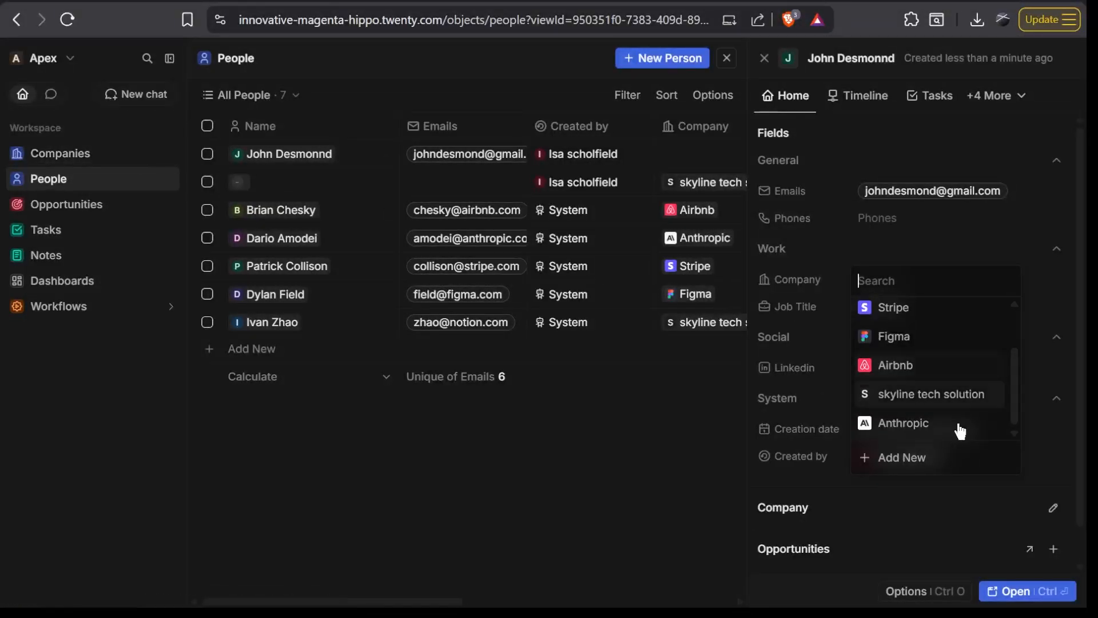
{"action": "left_click", "coordinate": [915, 394]}
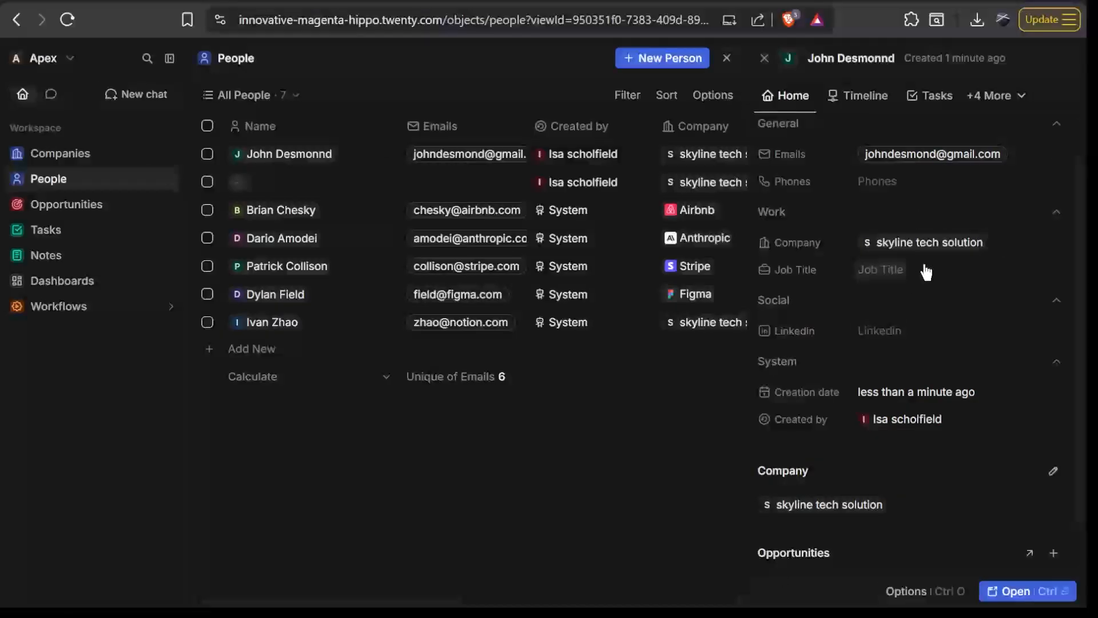
{"action": "left_click", "coordinate": [892, 270]}
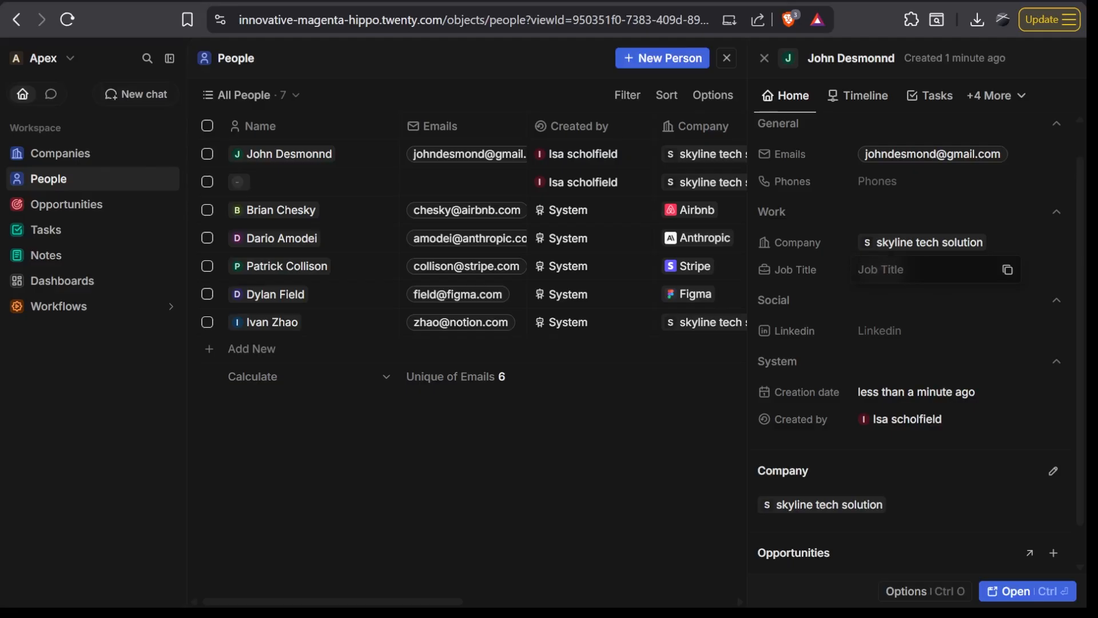
{"action": "key", "text": "ctrl+v"}
{"action": "key", "text": "Return"}
- Close the new person's record and review its row across the columns of the All People table
{"action": "scroll", "coordinate": [907, 331], "scroll_direction": "down", "scroll_amount": 1}
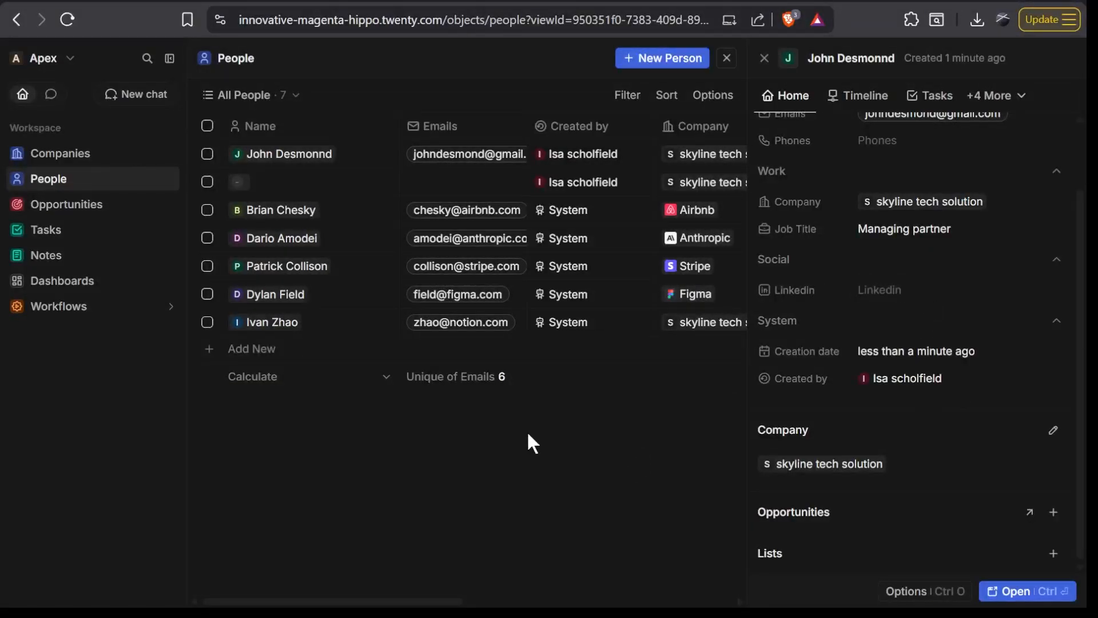
{"action": "scroll", "coordinate": [526, 430], "scroll_direction": "right", "scroll_amount": 4}
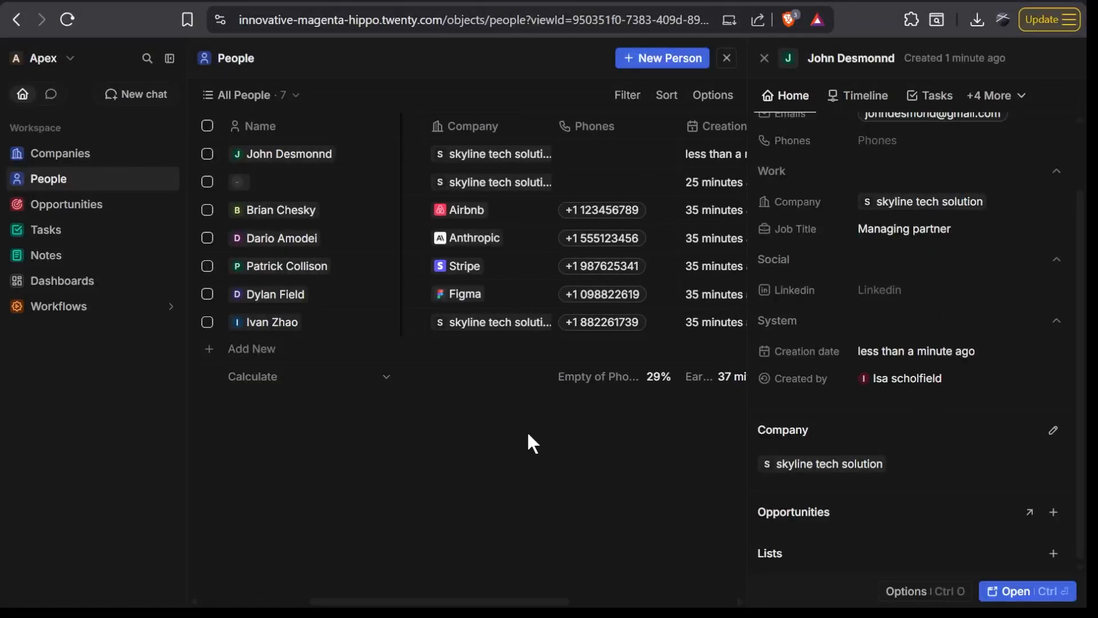
{"action": "left_click", "coordinate": [765, 58]}
{"action": "scroll", "coordinate": [780, 351], "scroll_direction": "right", "scroll_amount": 3}
{"action": "scroll", "coordinate": [782, 351], "scroll_direction": "left", "scroll_amount": 3}
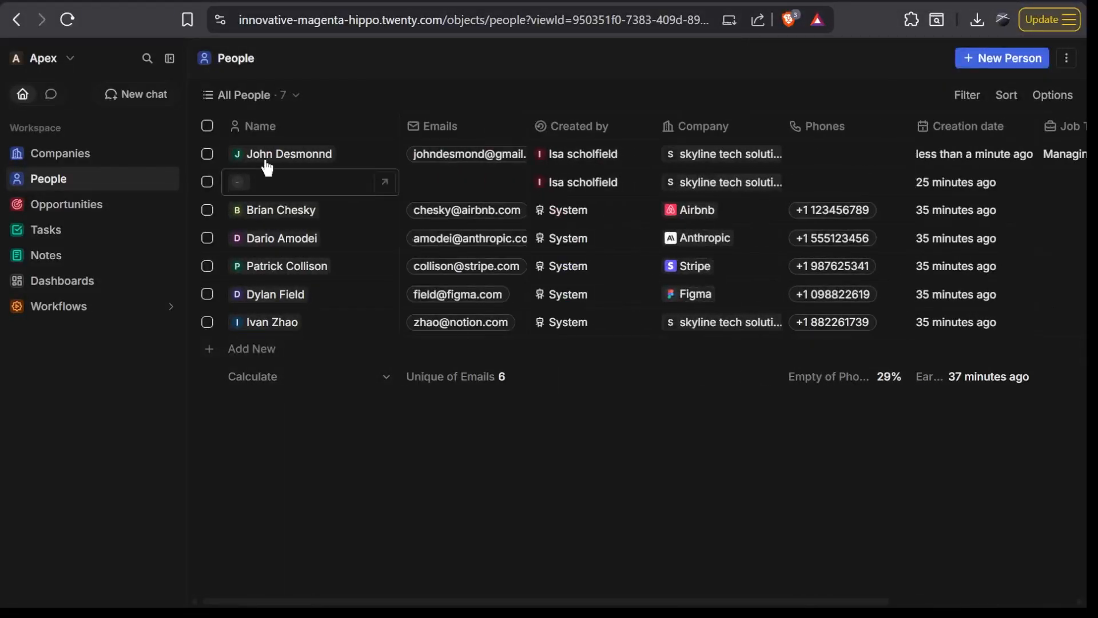
{"action": "scroll", "coordinate": [709, 154], "scroll_direction": "right", "scroll_amount": 4}
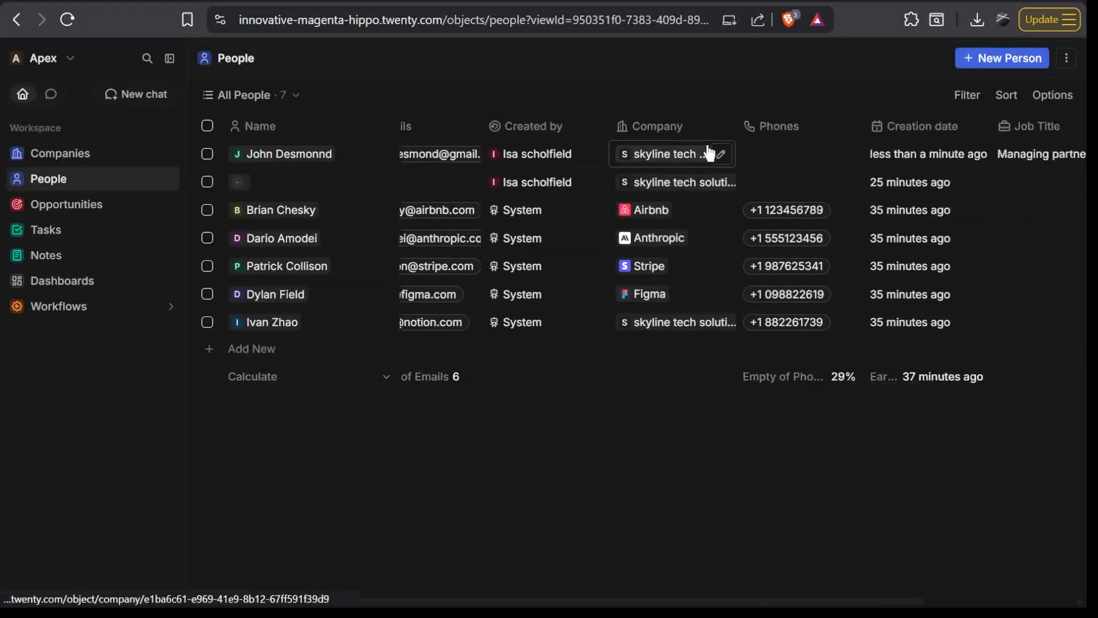
{"action": "scroll", "coordinate": [709, 153], "scroll_direction": "left", "scroll_amount": 4}
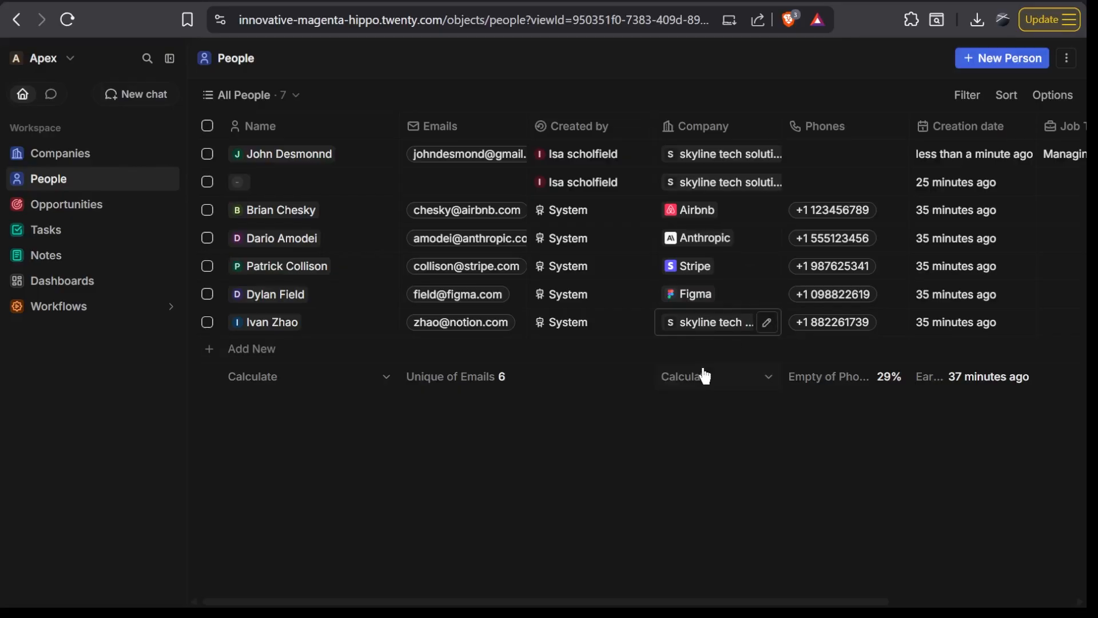
- Filter the All People list to records whose creation date is Jun 19, 2026
{"action": "left_click", "coordinate": [966, 95]}
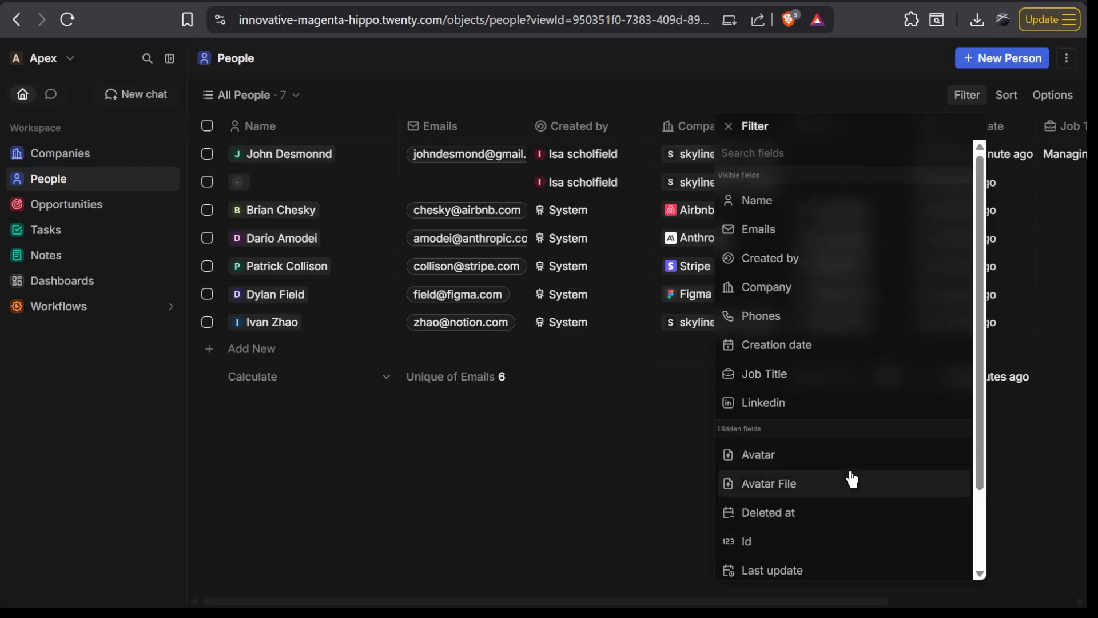
{"action": "left_click", "coordinate": [808, 345]}
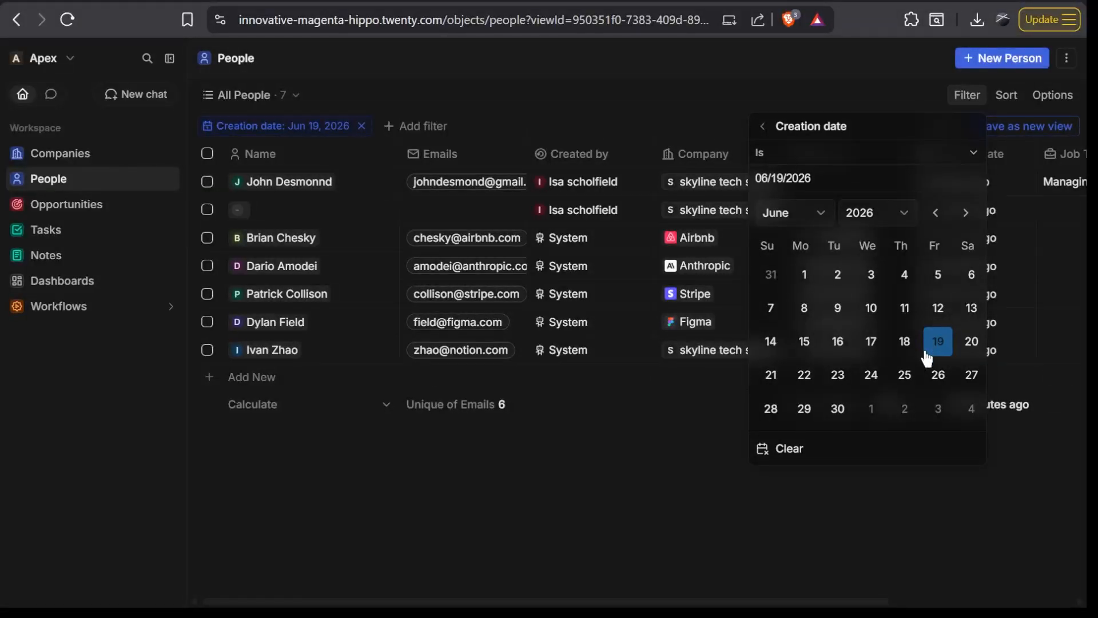
{"action": "left_click", "coordinate": [970, 493]}
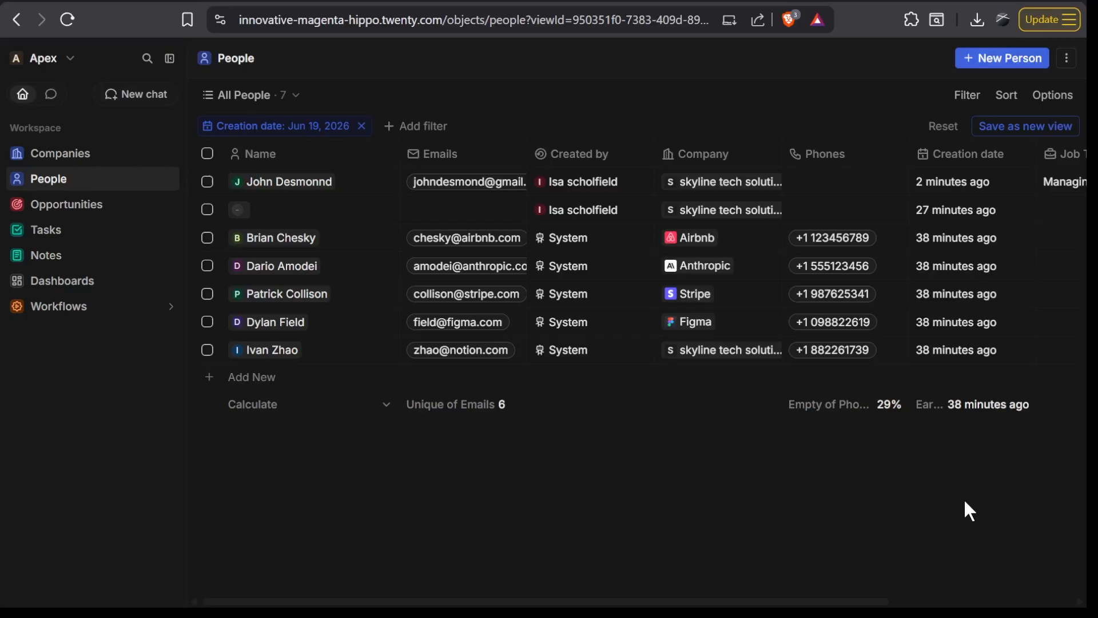
- Sort the people by Name using First name in descending order
{"action": "left_click", "coordinate": [1009, 104]}
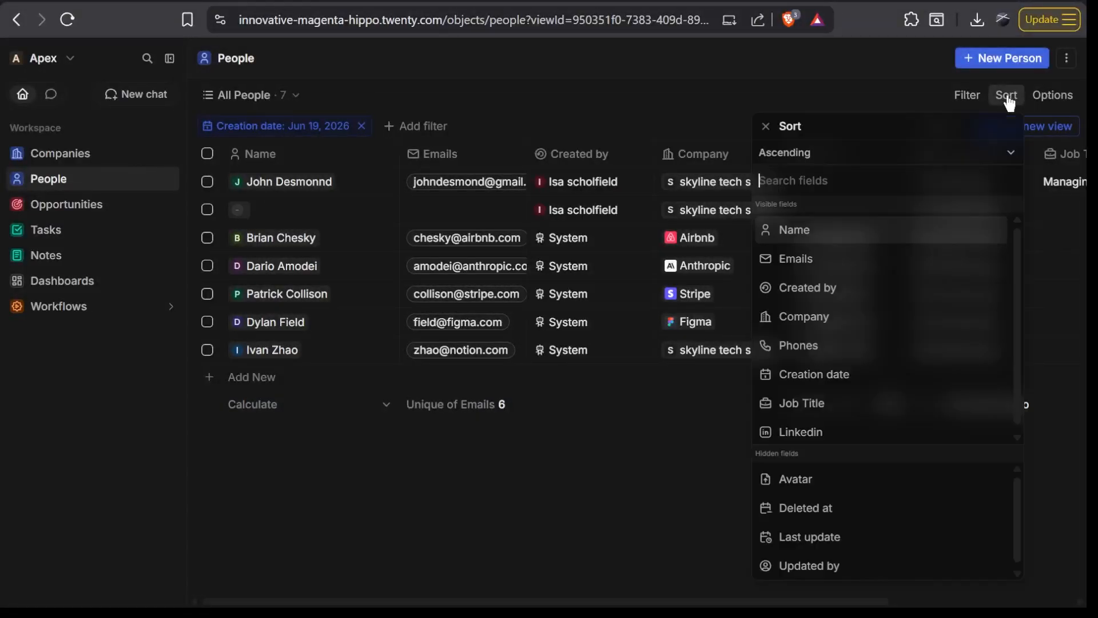
{"action": "left_click", "coordinate": [841, 234]}
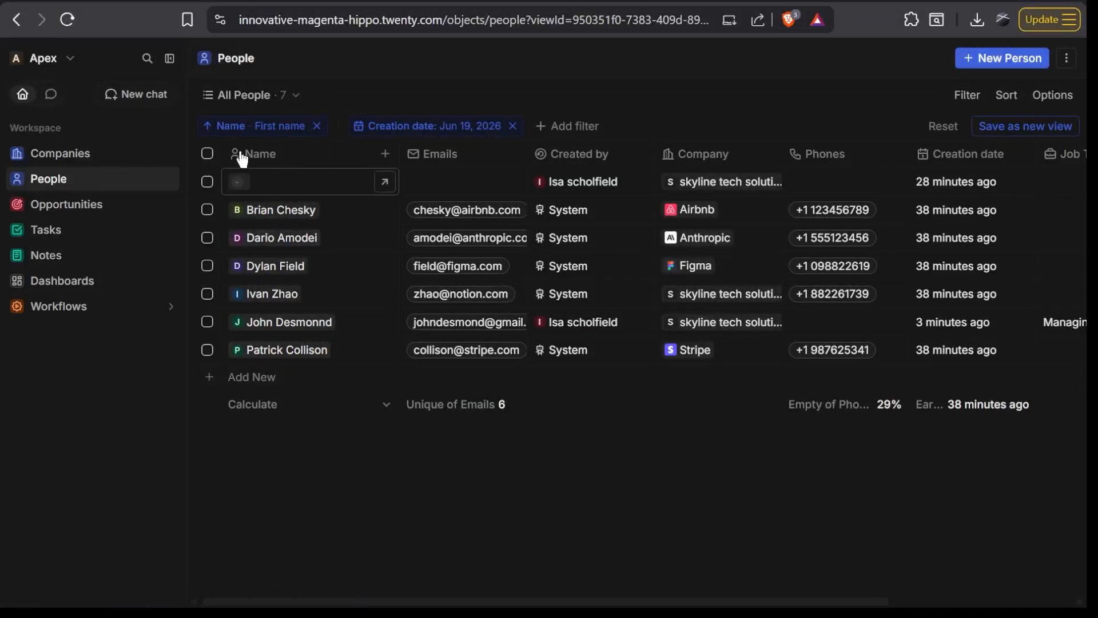
{"action": "left_click", "coordinate": [213, 130]}
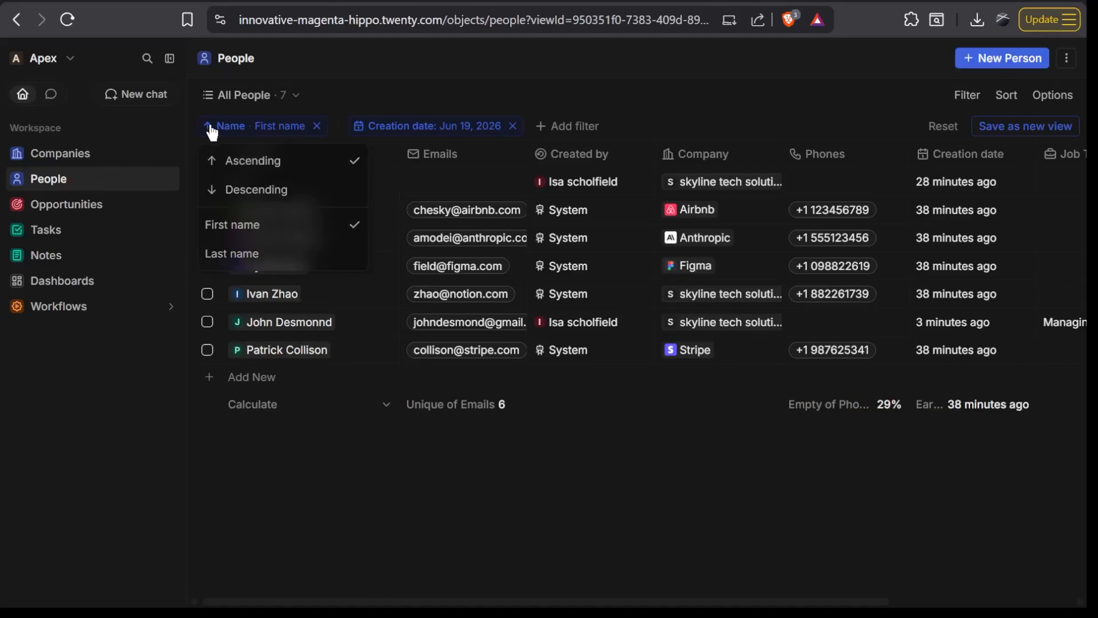
{"action": "left_click", "coordinate": [245, 188]}
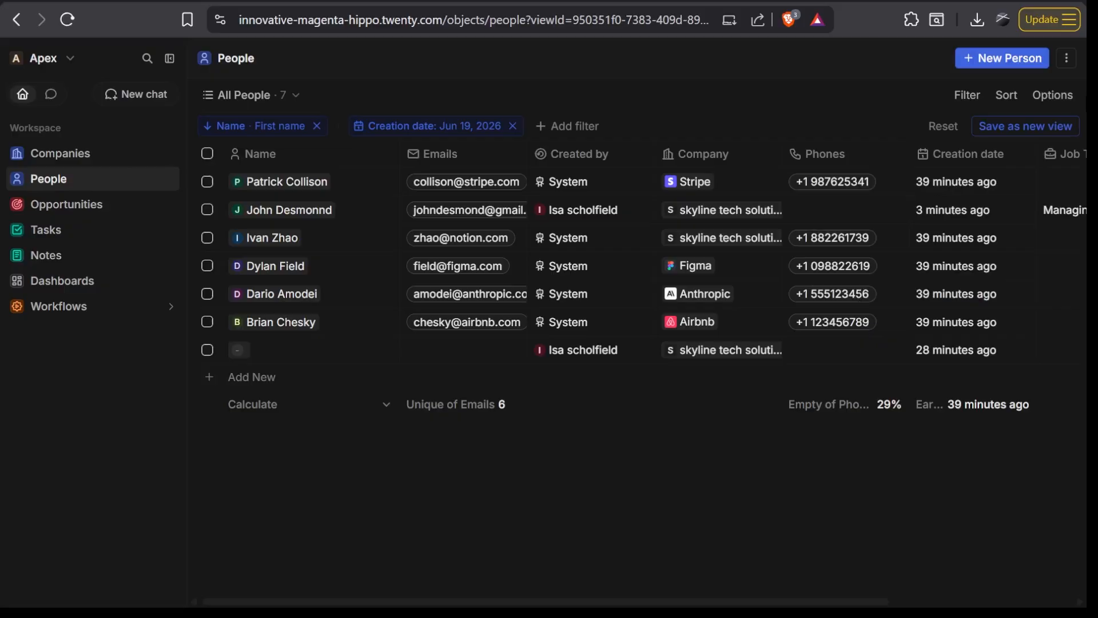
- Create a new People view named All People, trying the Kanban type but keeping Table, and look over its columns
{"action": "left_click", "coordinate": [1067, 60]}
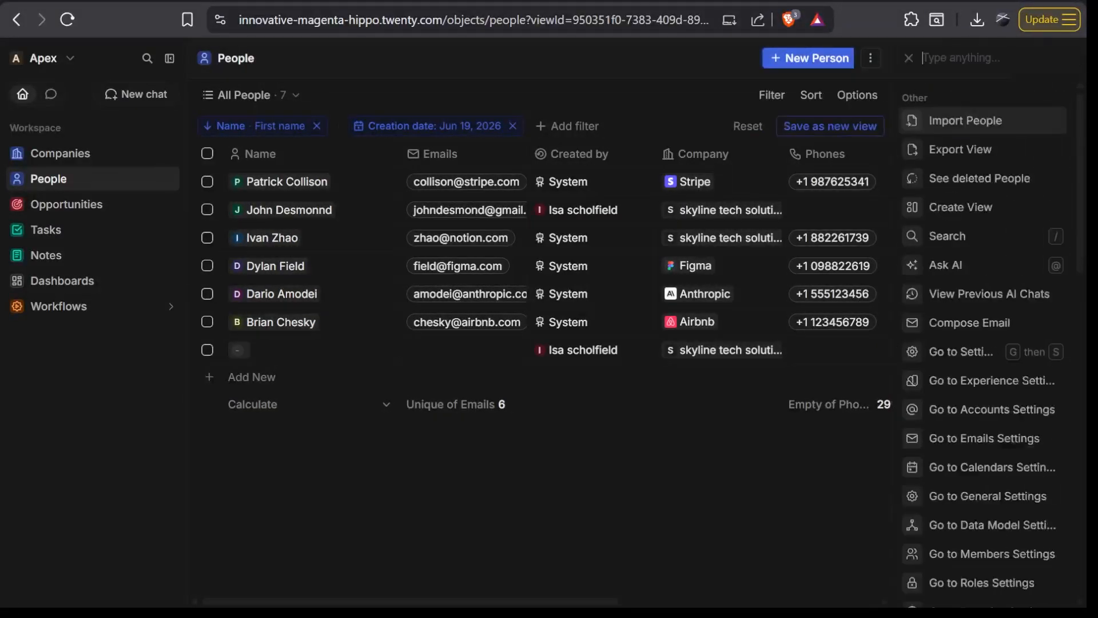
{"action": "left_click", "coordinate": [915, 207]}
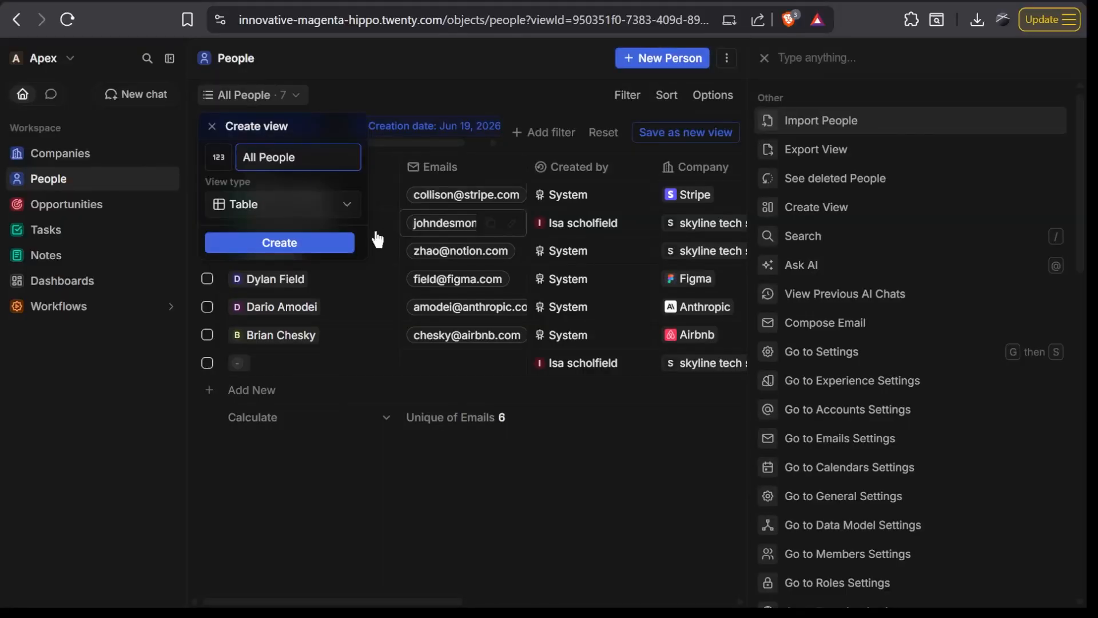
{"action": "left_click", "coordinate": [330, 207]}
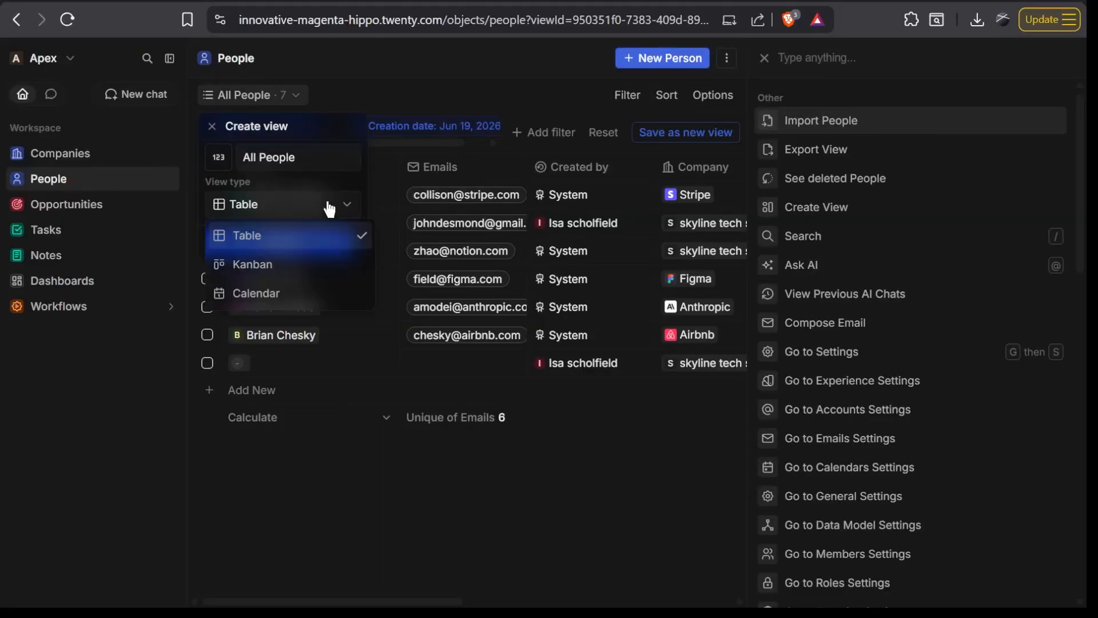
{"action": "left_click", "coordinate": [323, 264]}
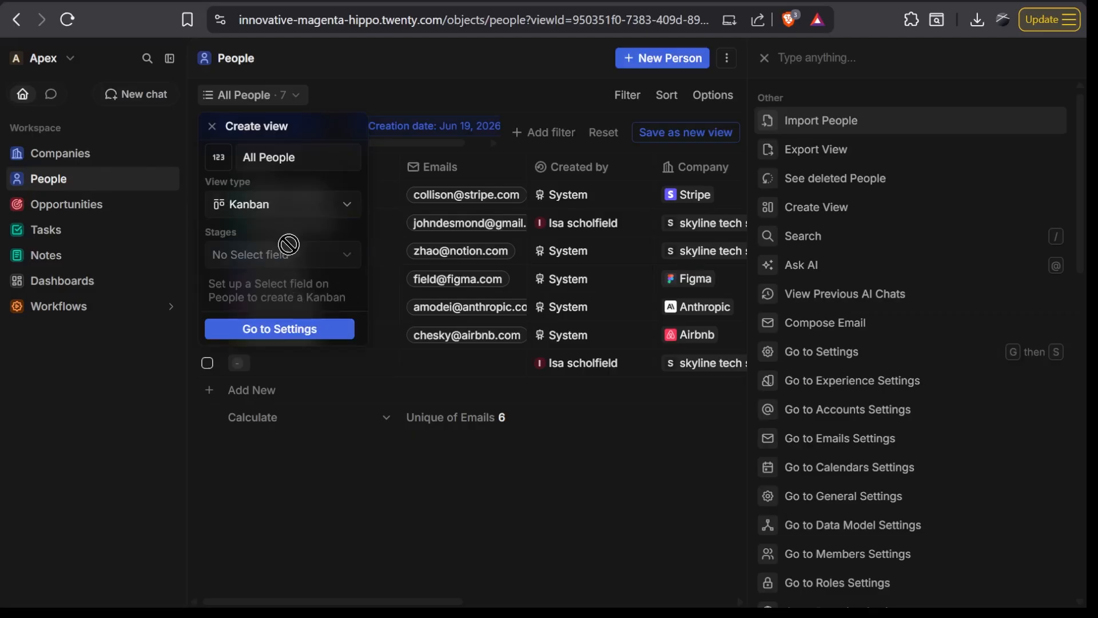
{"action": "left_click", "coordinate": [292, 342]}
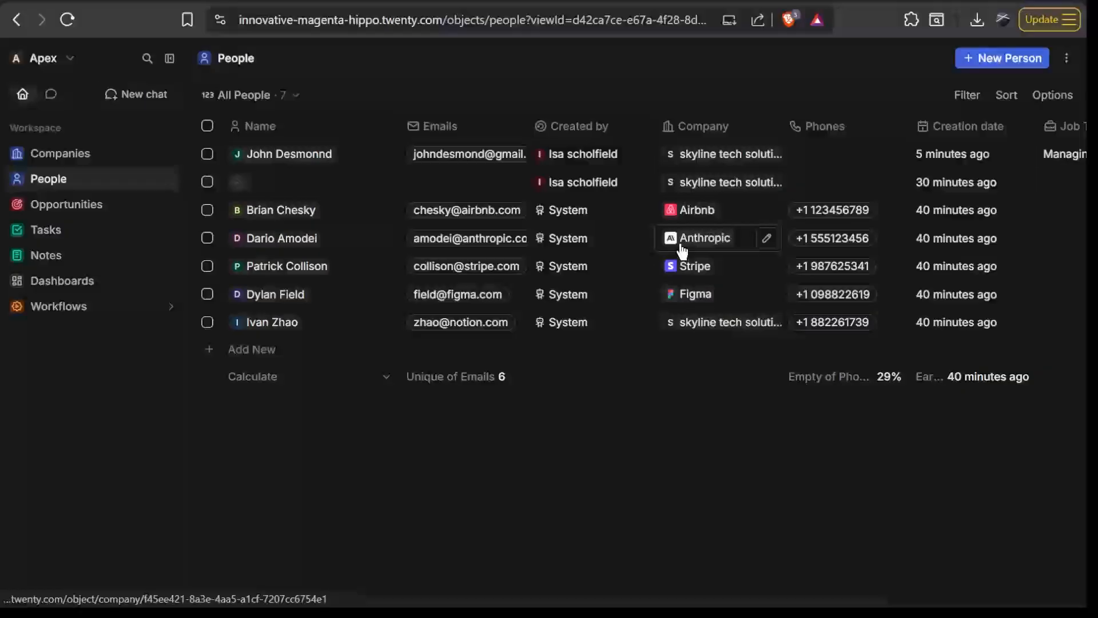
{"action": "scroll", "coordinate": [682, 247], "scroll_direction": "right", "scroll_amount": 3}
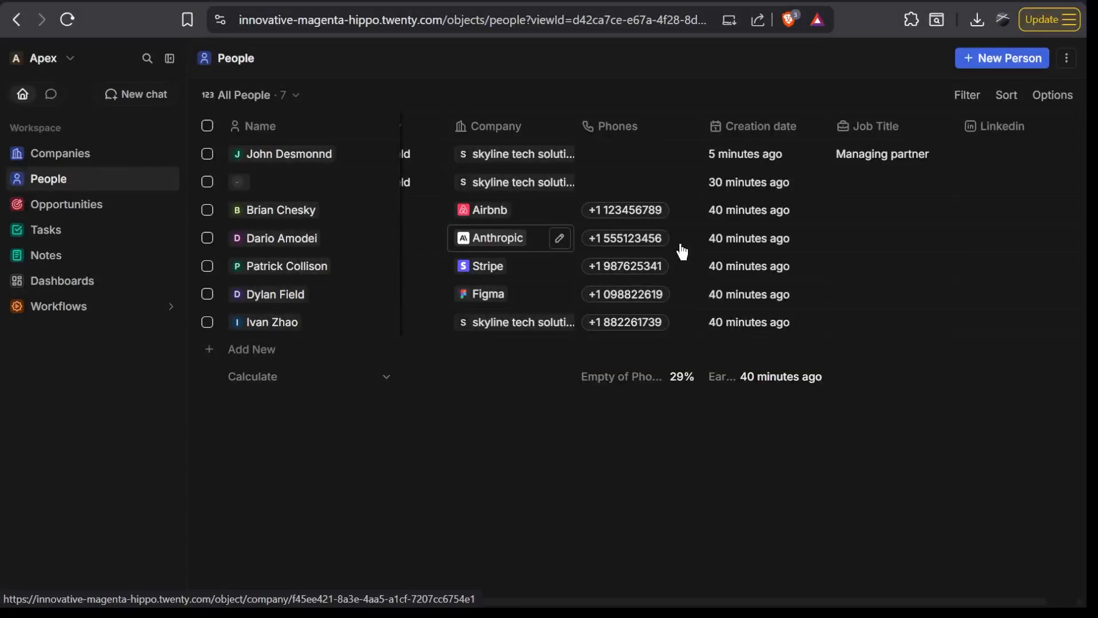
- Open Opportunities and show the hidden Stage field as a column in the All Opportunities view
{"action": "left_click", "coordinate": [111, 217]}
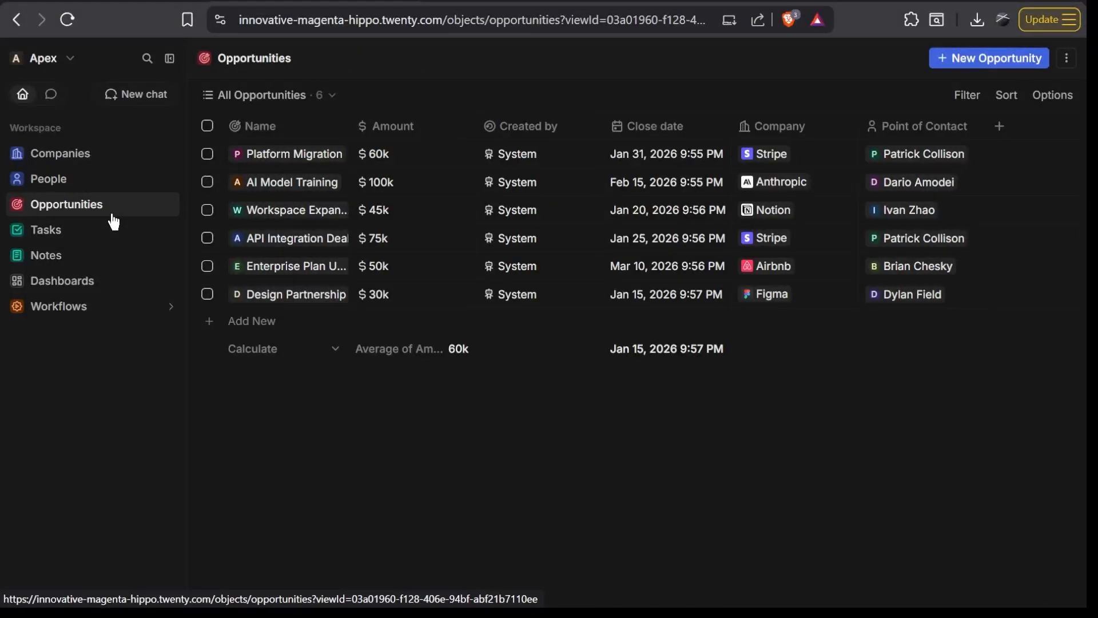
{"action": "key", "text": "Escape"}
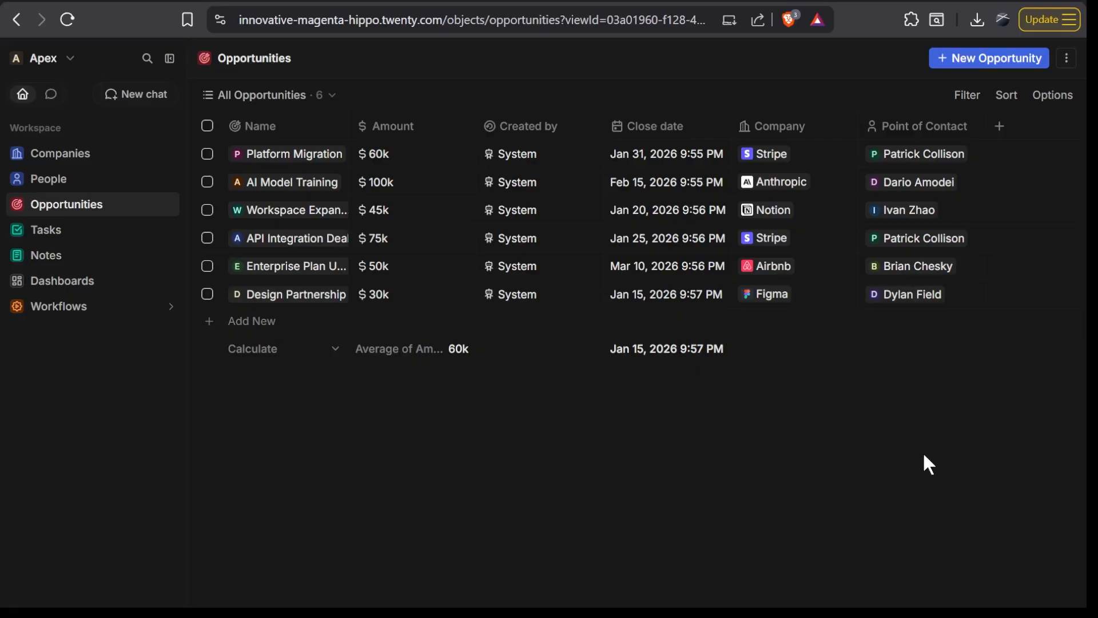
{"action": "left_click", "coordinate": [1077, 102]}
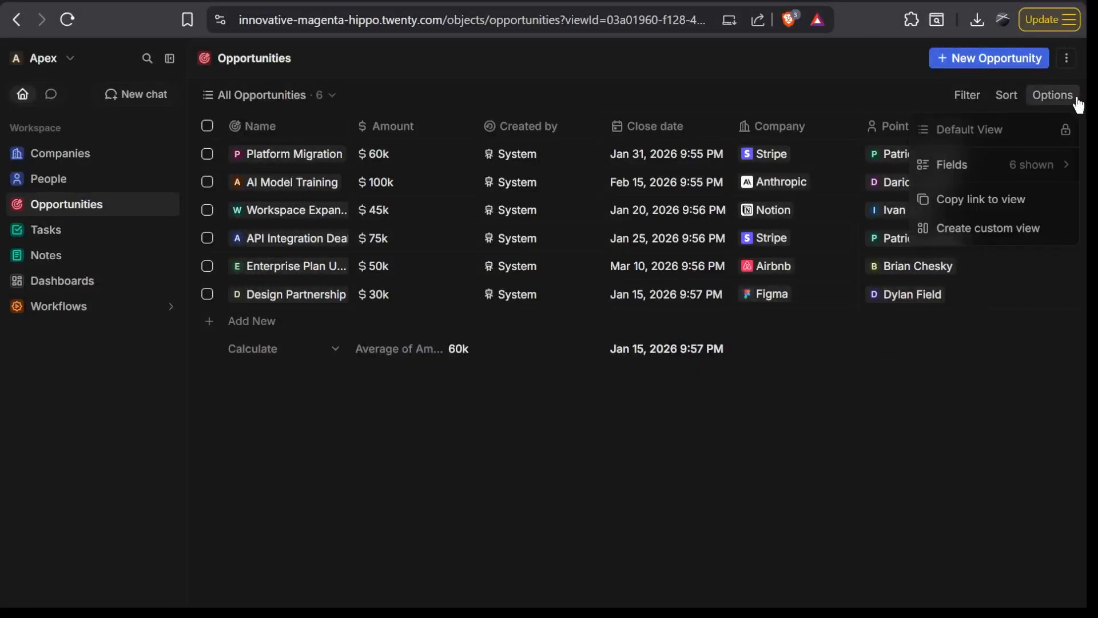
{"action": "left_click", "coordinate": [989, 171]}
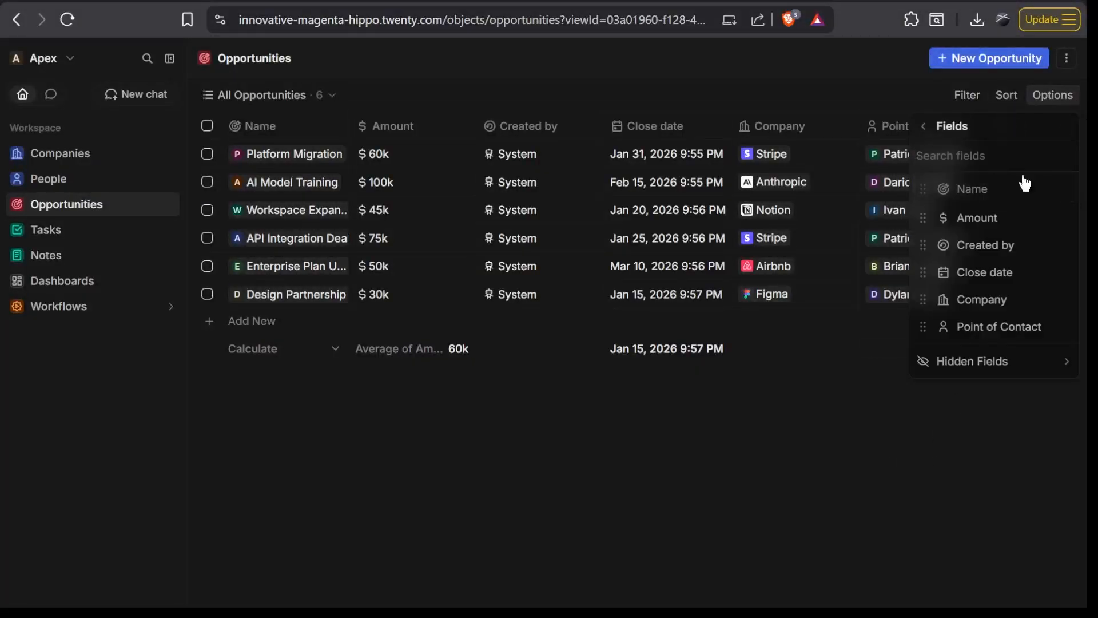
{"action": "left_click", "coordinate": [1010, 369]}
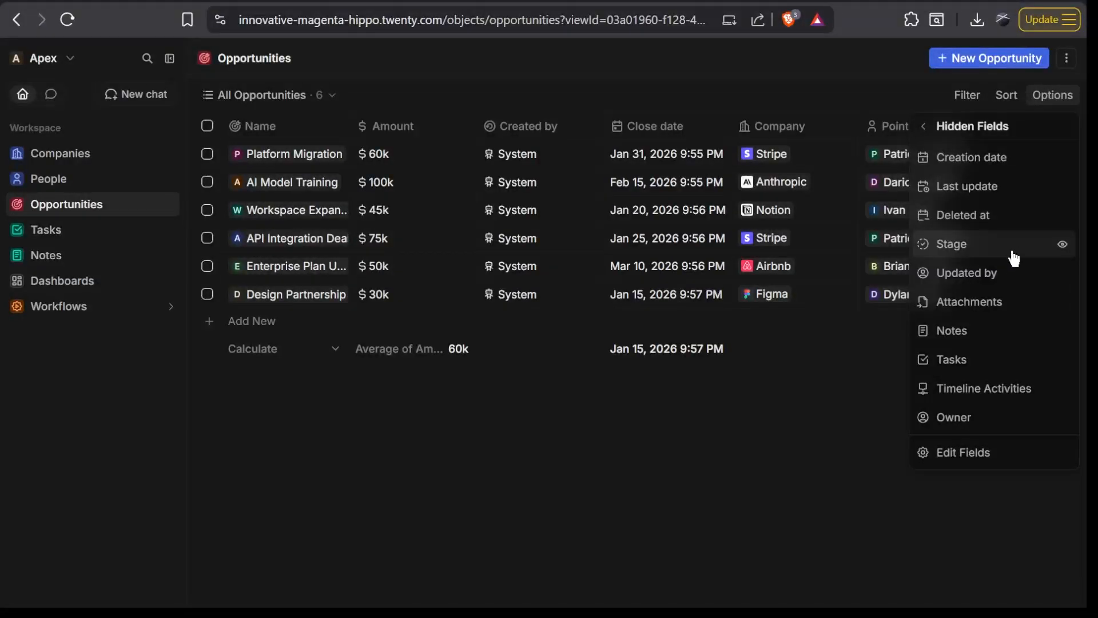
{"action": "left_click", "coordinate": [1062, 244]}
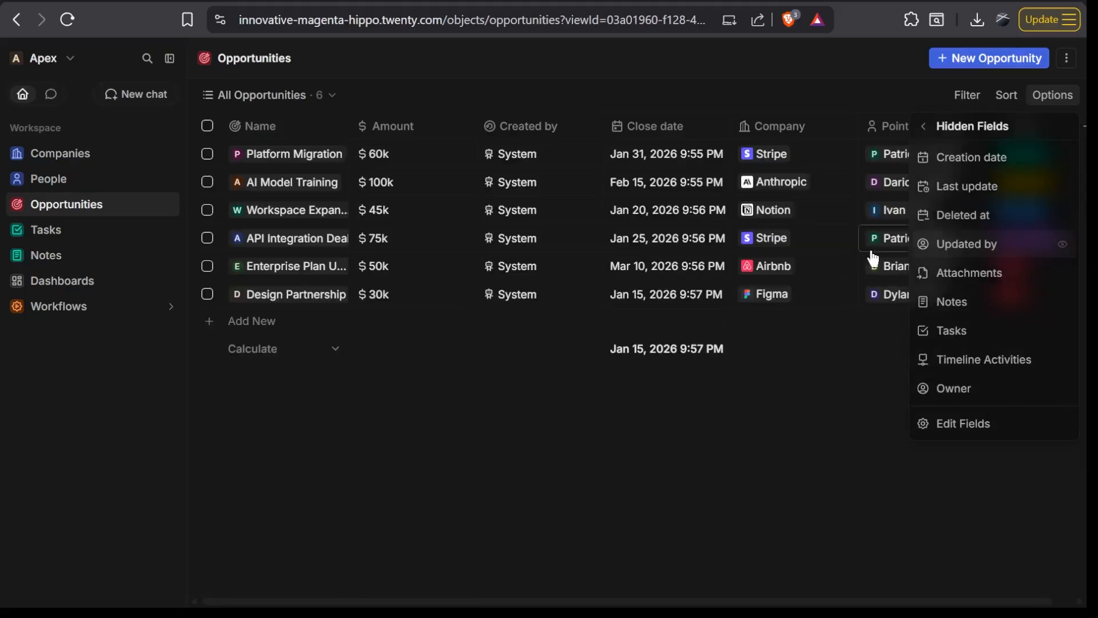
{"action": "left_click", "coordinate": [846, 466]}
{"action": "scroll", "coordinate": [874, 398], "scroll_direction": "right", "scroll_amount": 1}
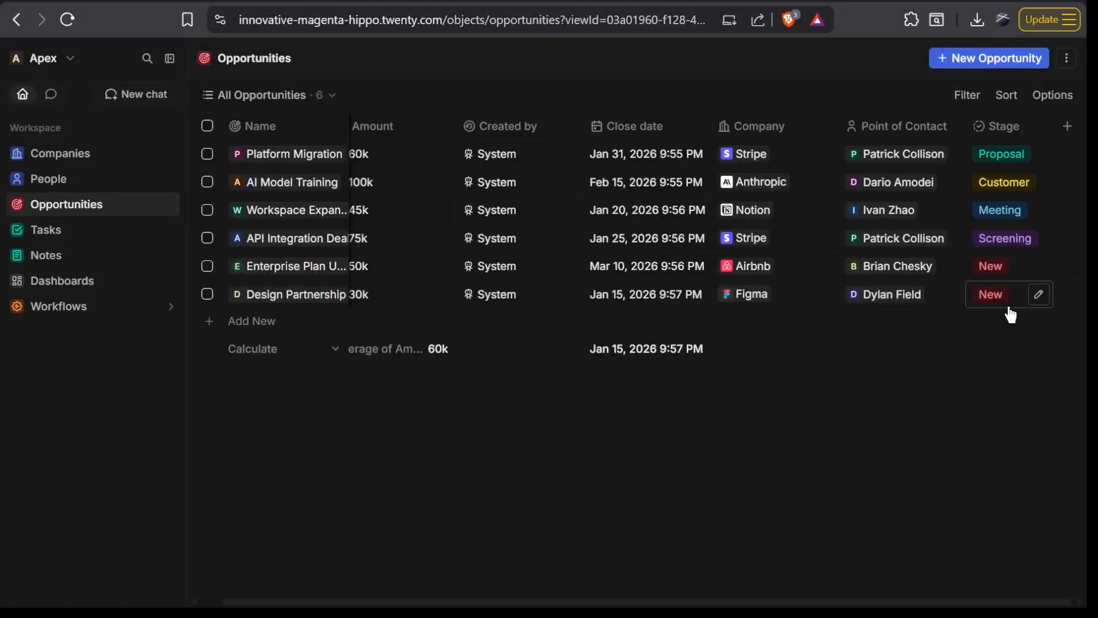
- Create a new Opportunities view named All Opportunities with the Kanban view type
{"action": "left_click", "coordinate": [1067, 68]}
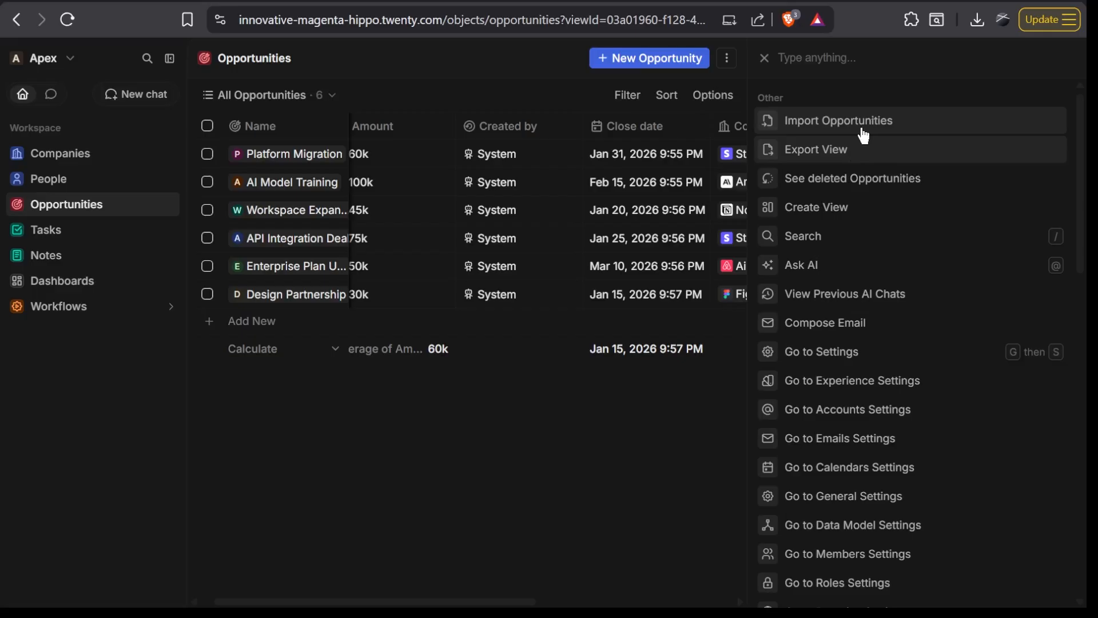
{"action": "left_click", "coordinate": [845, 217]}
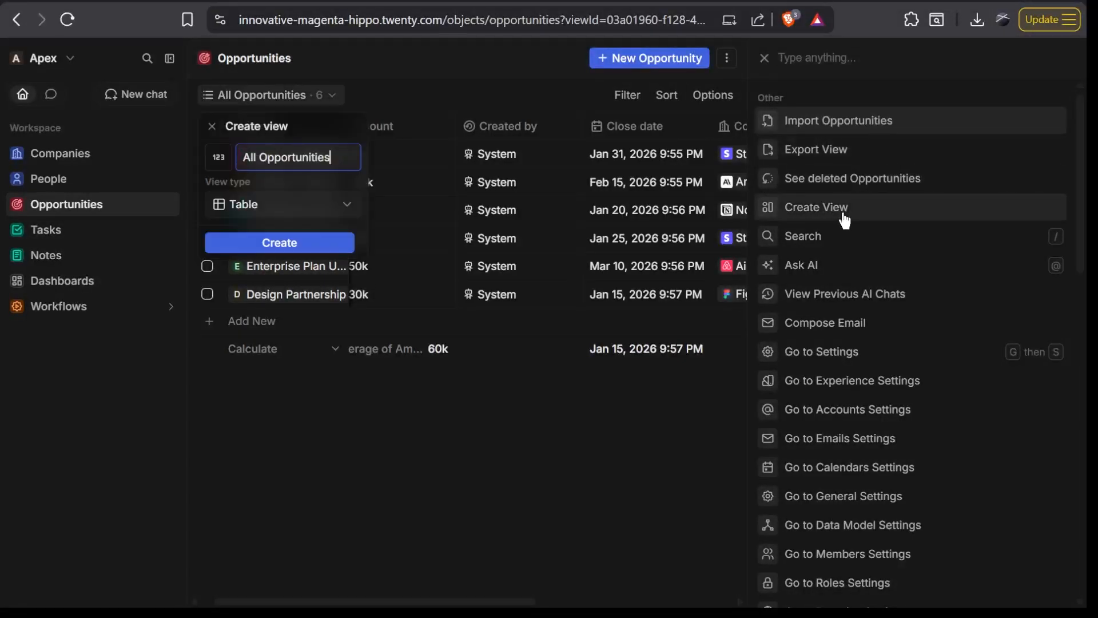
{"action": "left_click", "coordinate": [255, 207]}
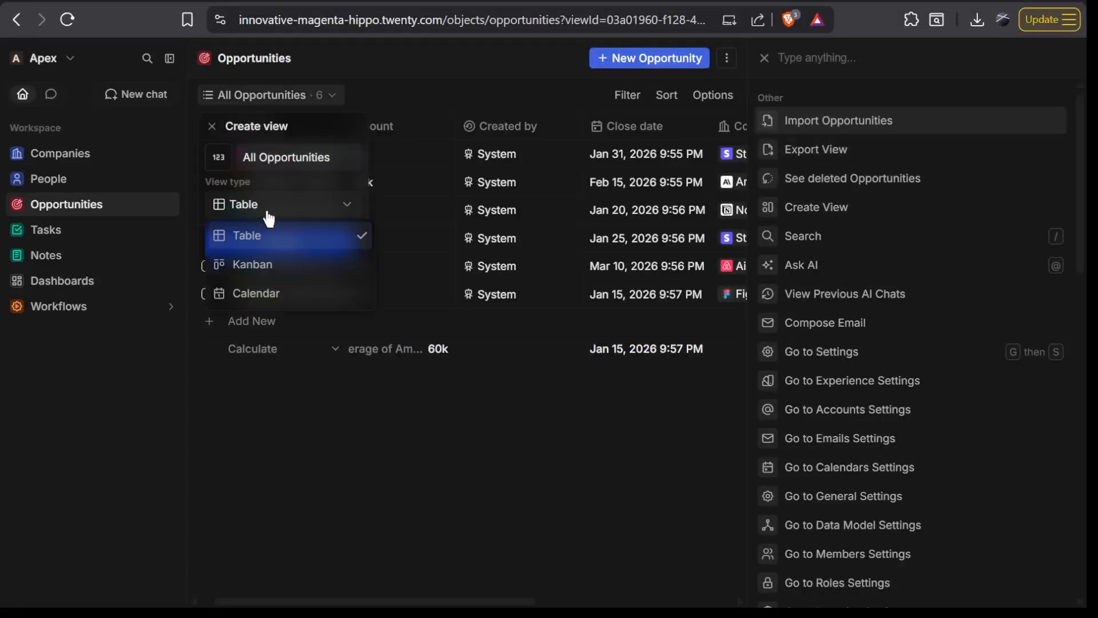
{"action": "left_click", "coordinate": [292, 269]}
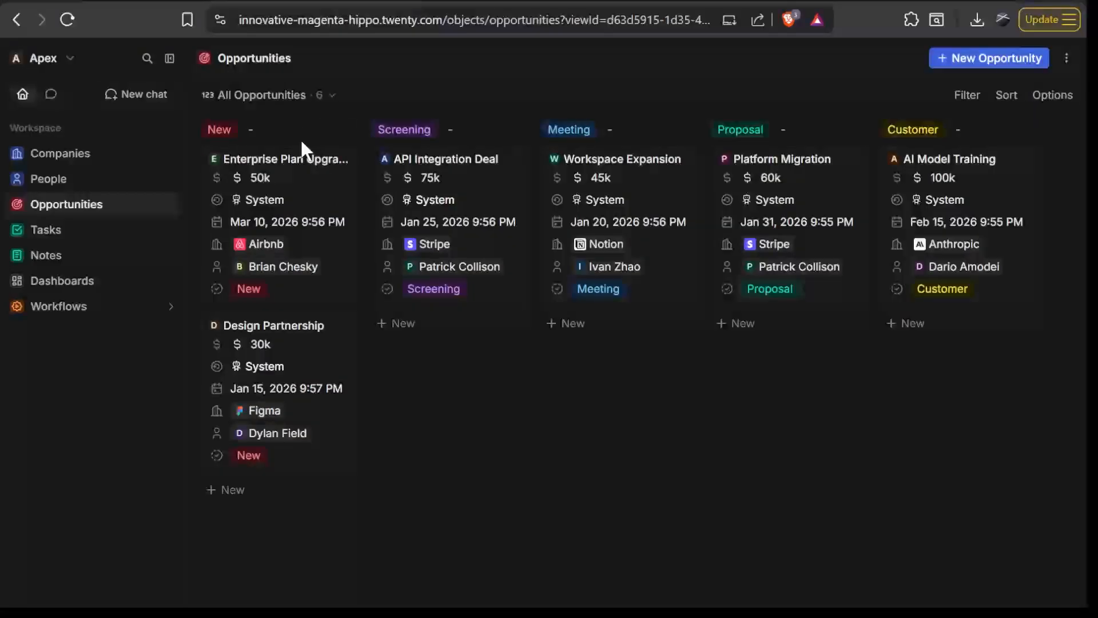
- Edit the Stage field's options from the board so they read Discovery call, Proposal sent, Design Phase, Development, Reiteration and Closed
{"action": "mouse_move", "coordinate": [277, 137]}
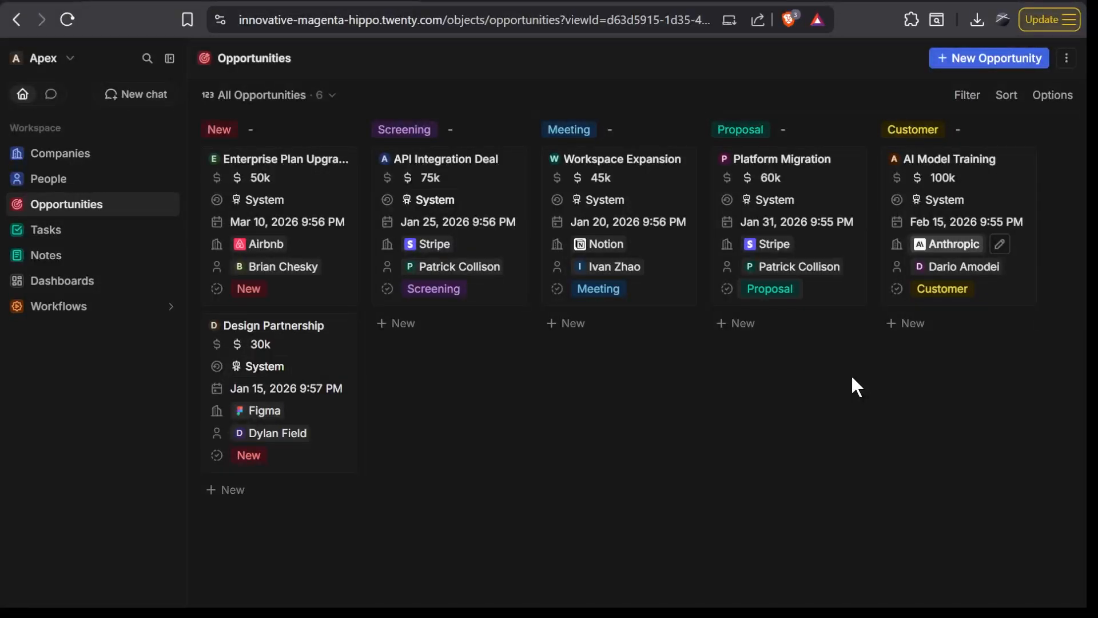
{"action": "left_click", "coordinate": [226, 135]}
{"action": "left_click", "coordinate": [256, 162]}
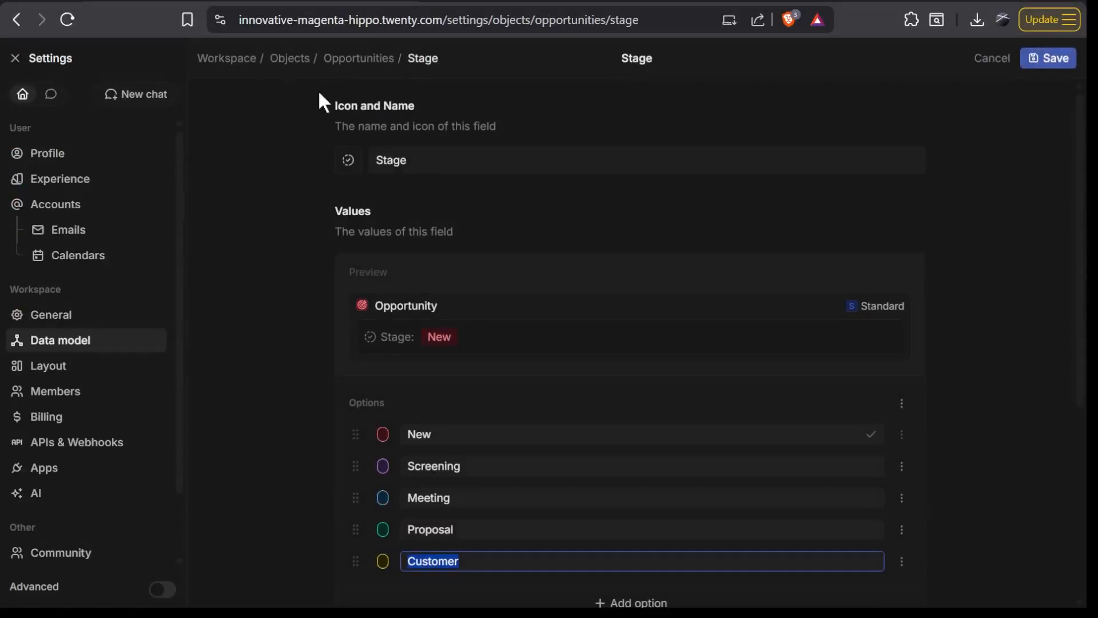
{"action": "scroll", "coordinate": [650, 406], "scroll_direction": "down", "scroll_amount": 2}
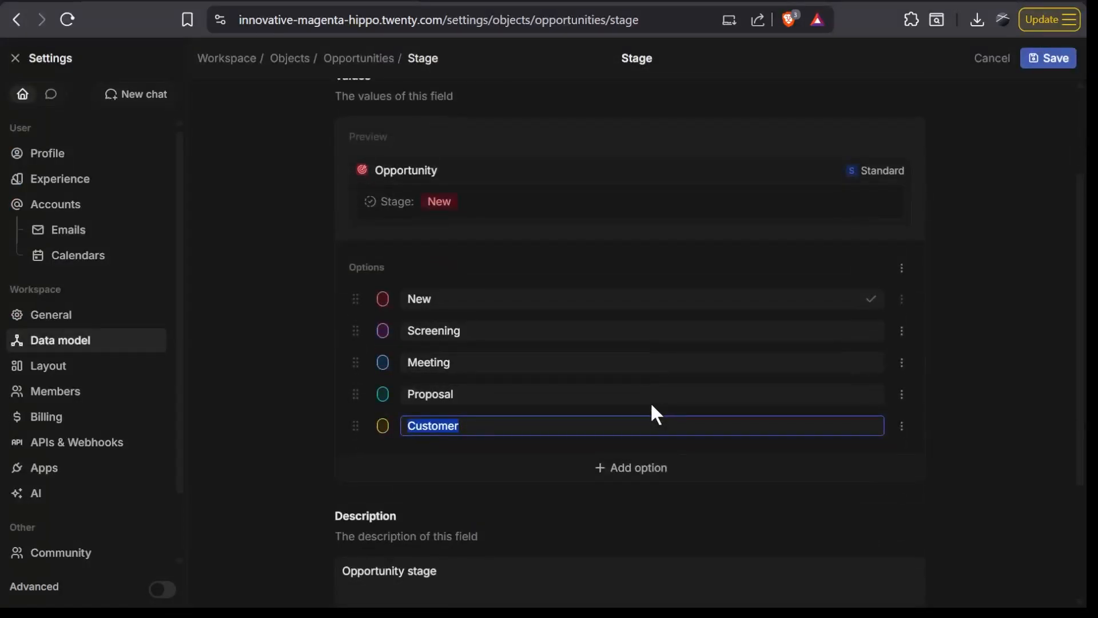
{"action": "scroll", "coordinate": [651, 406], "scroll_direction": "up", "scroll_amount": 2}
{"action": "scroll", "coordinate": [651, 404], "scroll_direction": "down", "scroll_amount": 2}
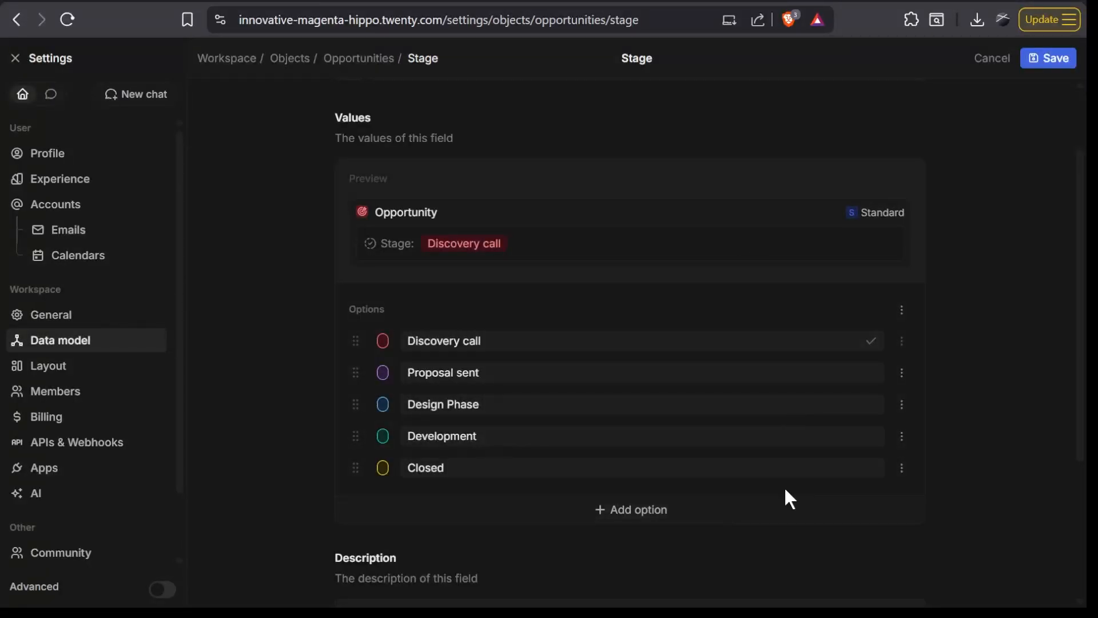
{"action": "left_click", "coordinate": [649, 515]}
{"action": "left_click", "coordinate": [649, 515]}
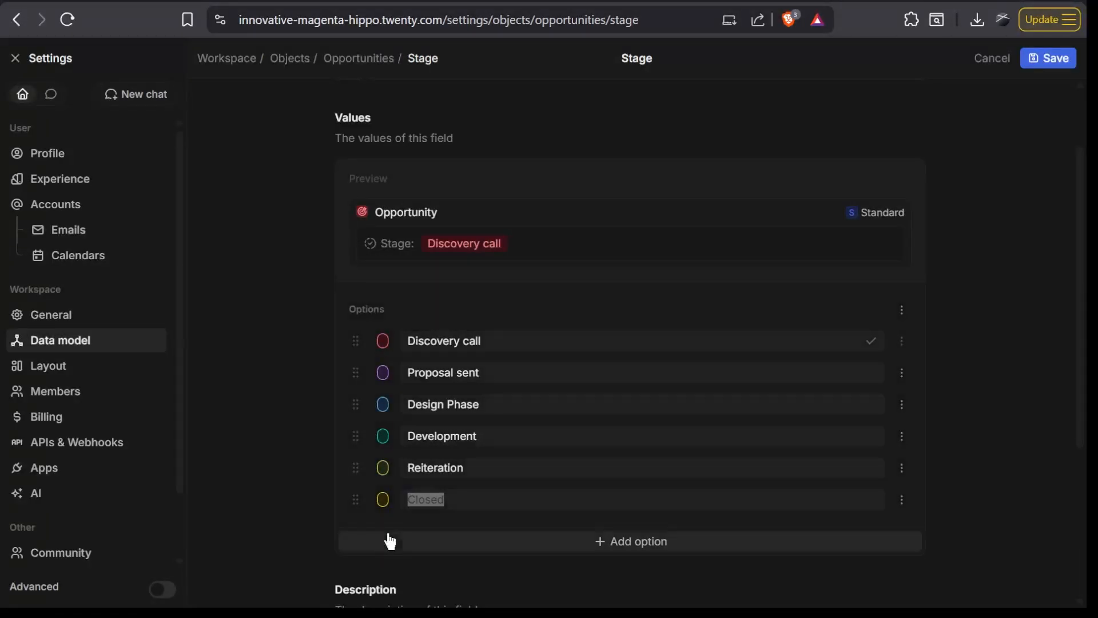
{"action": "left_click", "coordinate": [387, 475]}
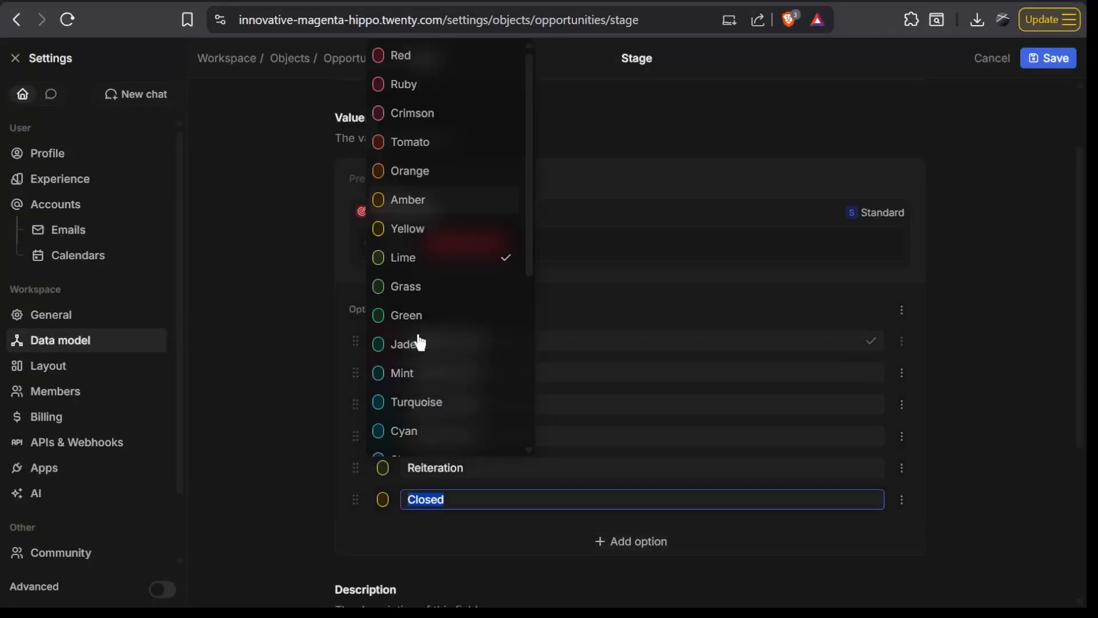
{"action": "scroll", "coordinate": [417, 338], "scroll_direction": "down", "scroll_amount": 3}
{"action": "left_click", "coordinate": [308, 354]}
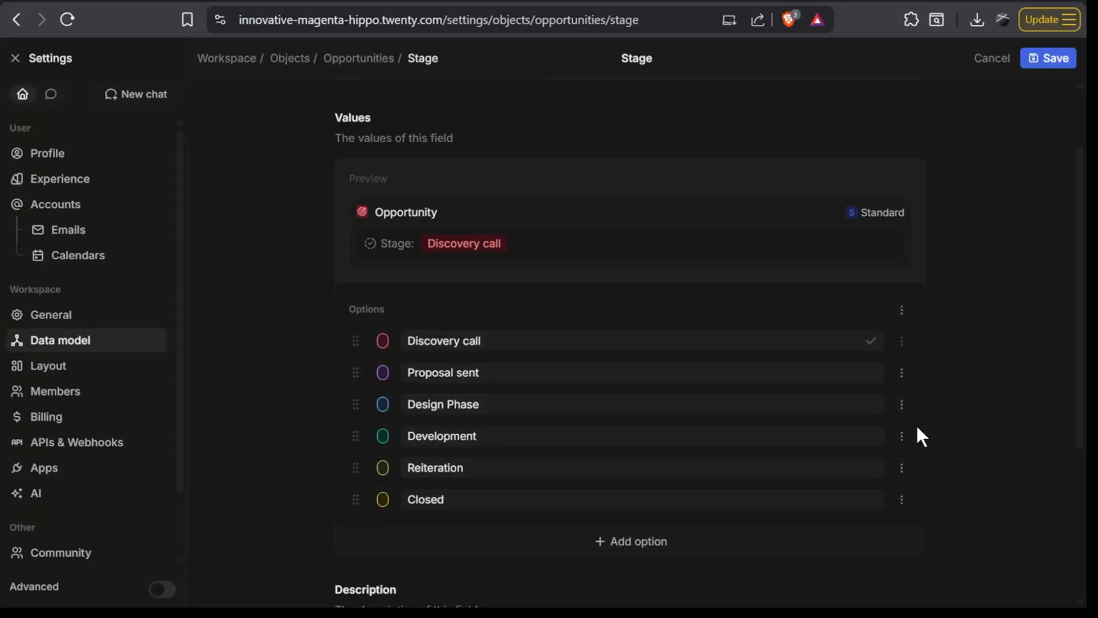
- Check the edited Stage options and save the field
{"action": "scroll", "coordinate": [1012, 244], "scroll_direction": "down", "scroll_amount": 2}
{"action": "scroll", "coordinate": [1009, 238], "scroll_direction": "down", "scroll_amount": 3}
{"action": "scroll", "coordinate": [1010, 237], "scroll_direction": "up", "scroll_amount": 6}
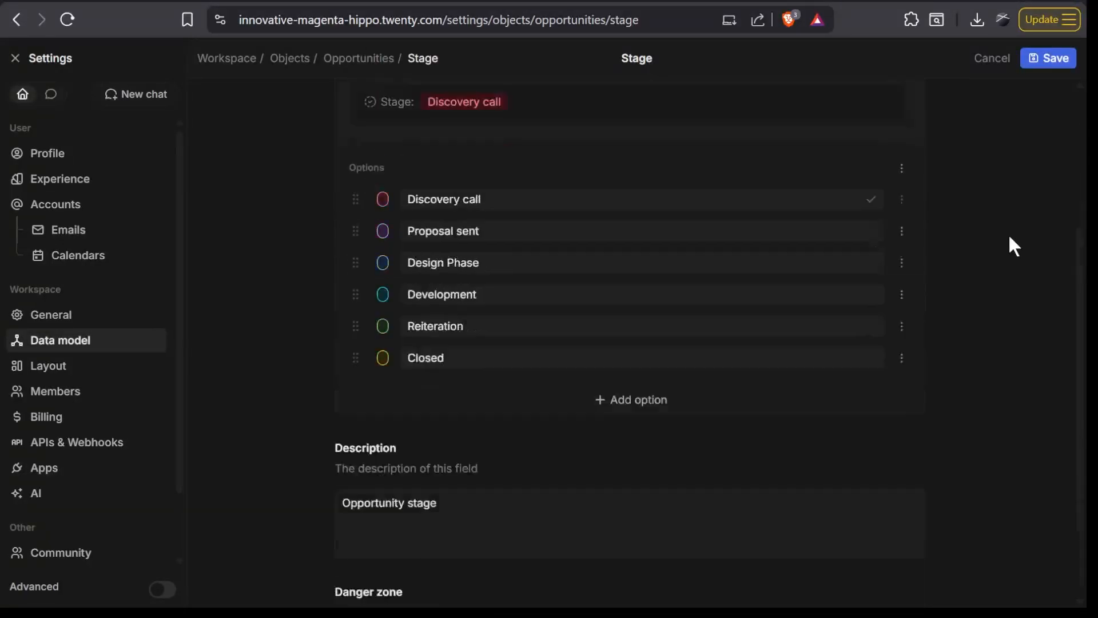
{"action": "scroll", "coordinate": [1009, 237], "scroll_direction": "down", "scroll_amount": 6}
{"action": "scroll", "coordinate": [1007, 233], "scroll_direction": "up", "scroll_amount": 6}
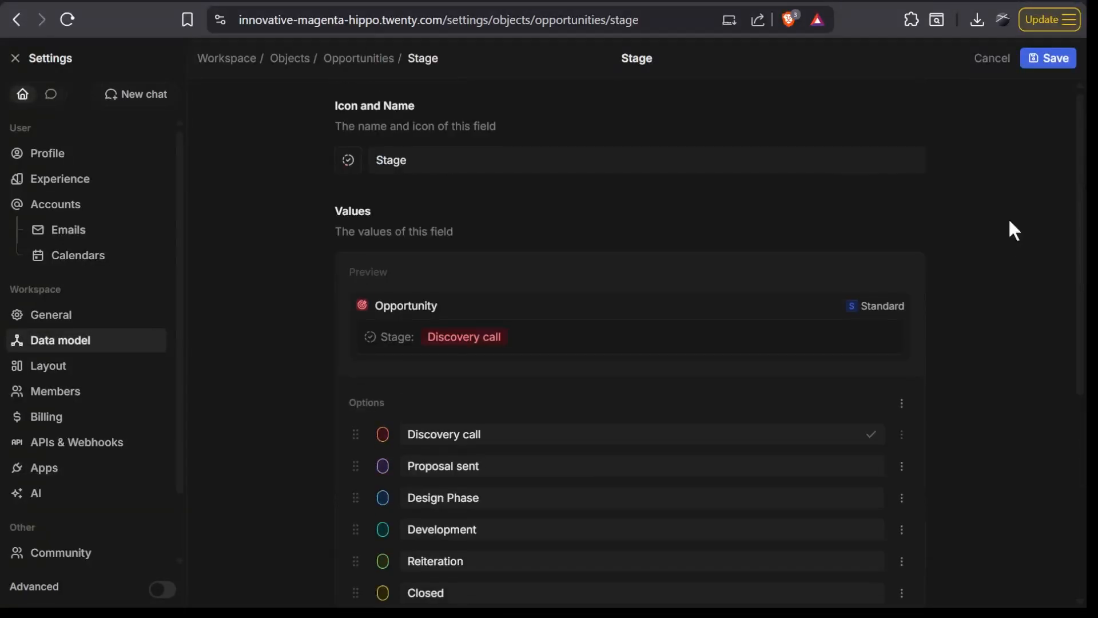
{"action": "left_click", "coordinate": [1038, 62]}
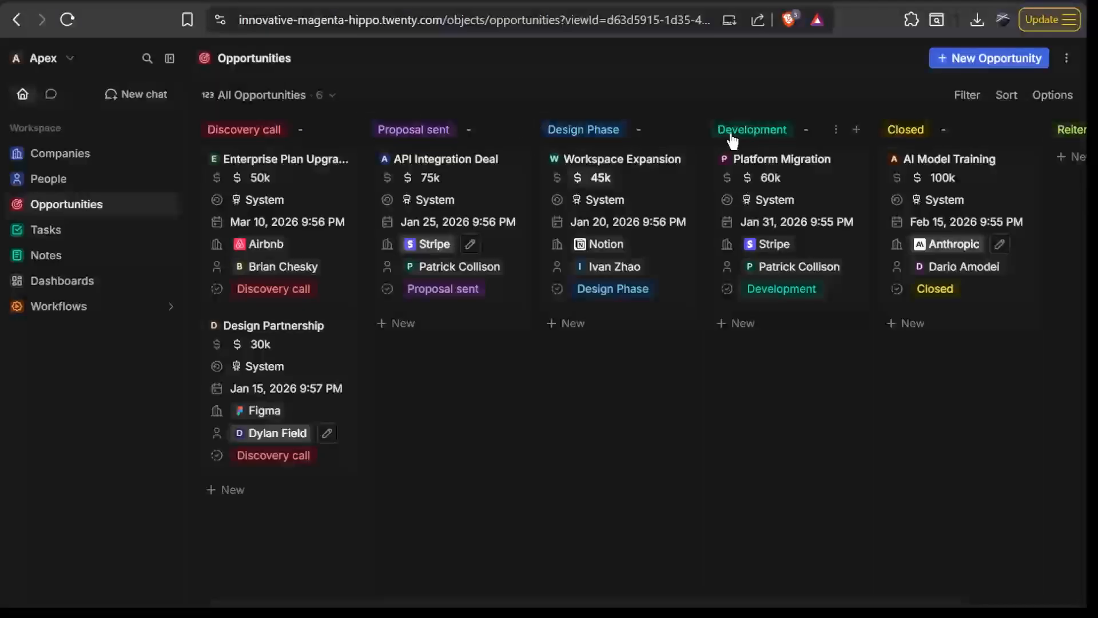
- Look over the board's stage columns and move the API Integration Deal card from Proposal sent to Design Phase
{"action": "scroll", "coordinate": [605, 392], "scroll_direction": "right", "scroll_amount": 2}
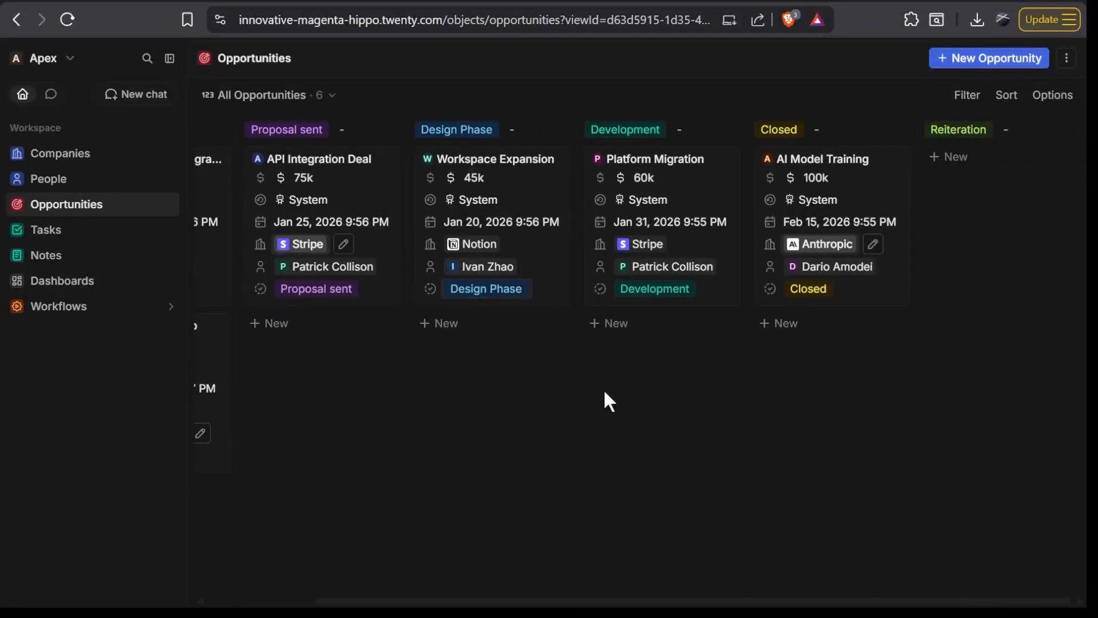
{"action": "scroll", "coordinate": [605, 392], "scroll_direction": "left", "scroll_amount": 2}
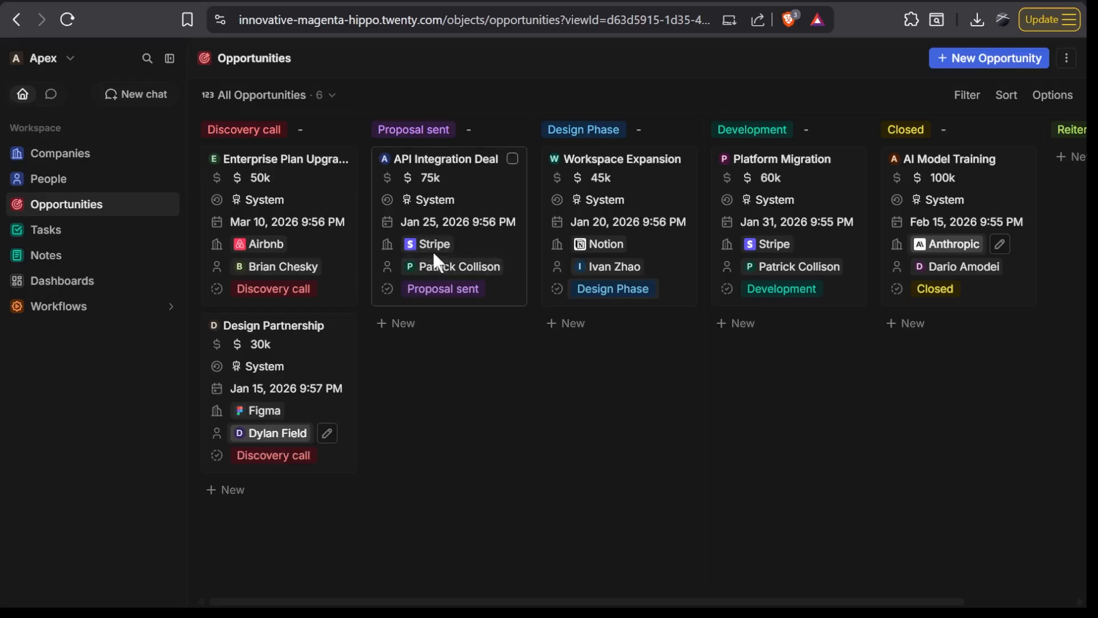
{"action": "left_click_drag", "start_coordinate": [475, 193], "coordinate": [672, 206]}
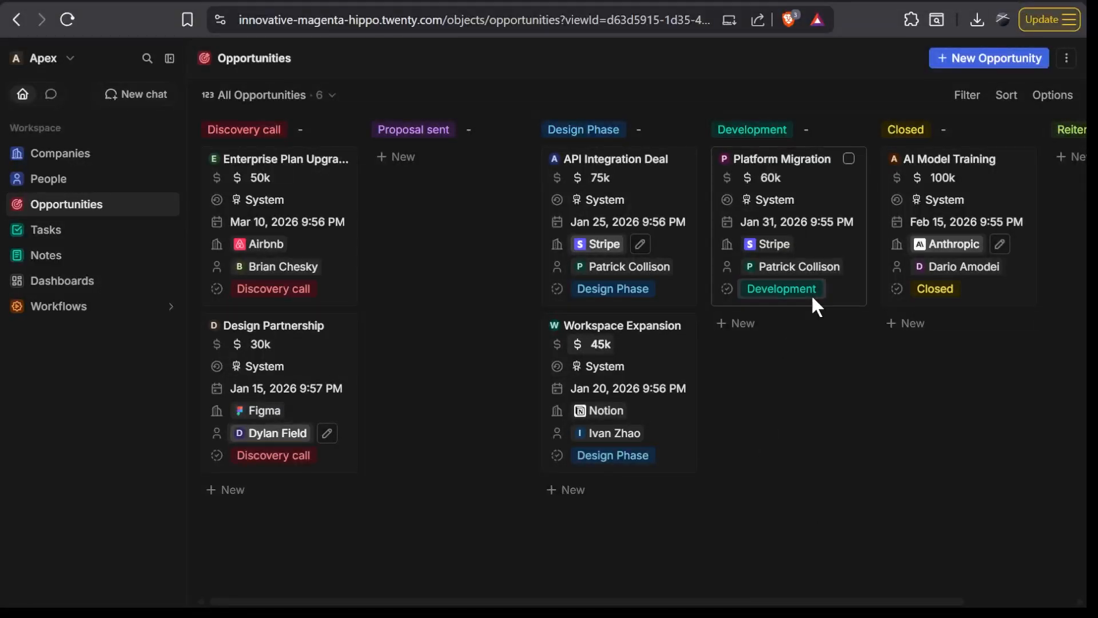
- Look at the Tasks list and the Notes list
{"action": "left_click", "coordinate": [82, 246]}
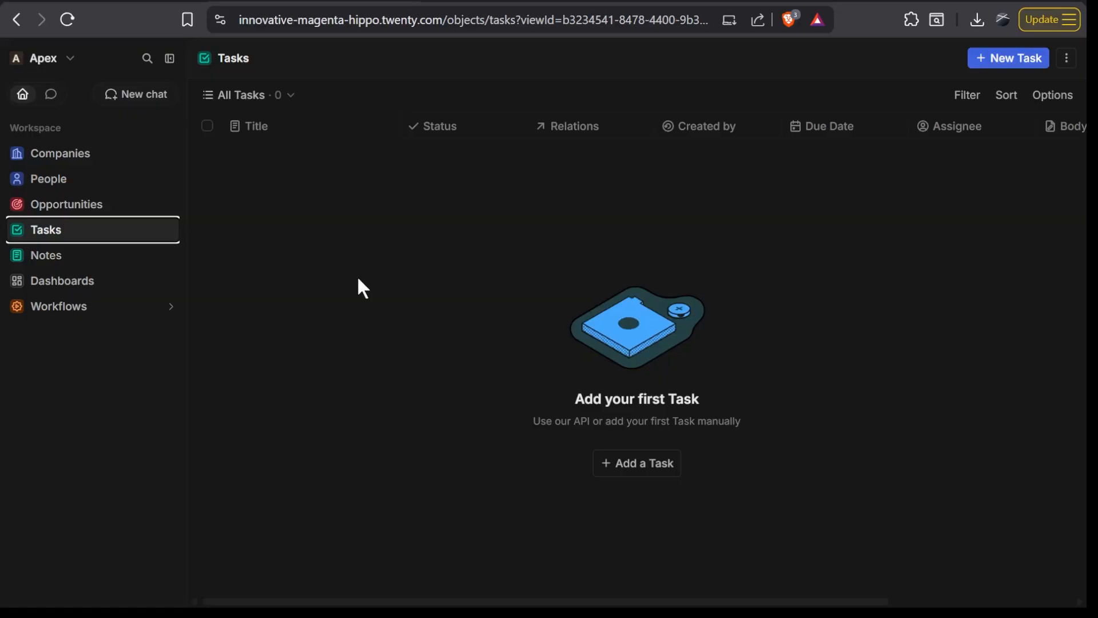
{"action": "left_click", "coordinate": [48, 256]}
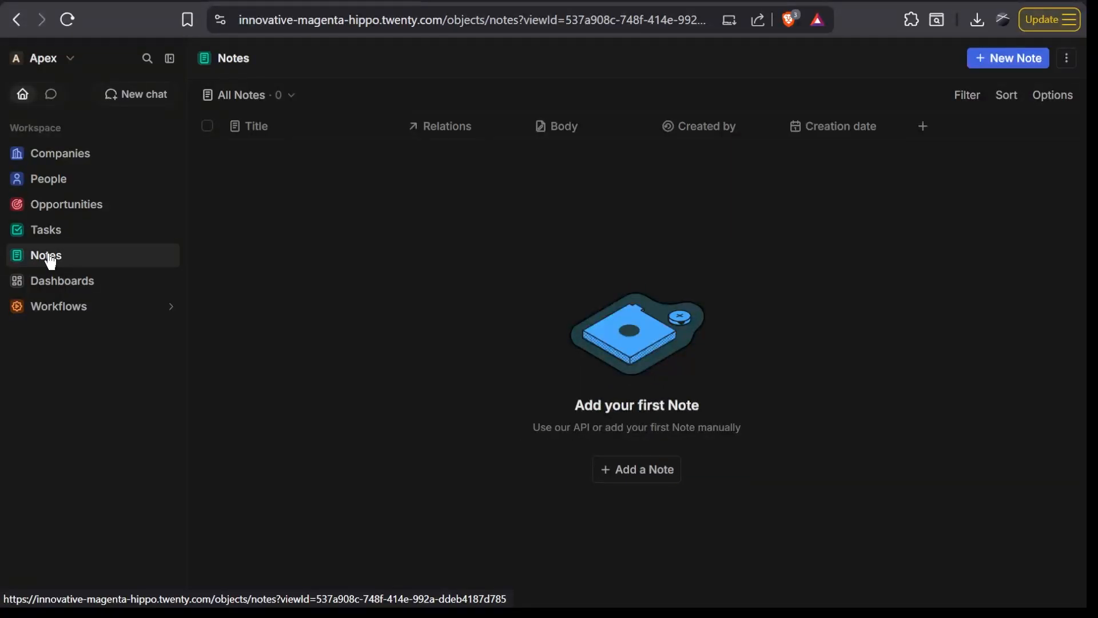
{"action": "left_click", "coordinate": [50, 261]}
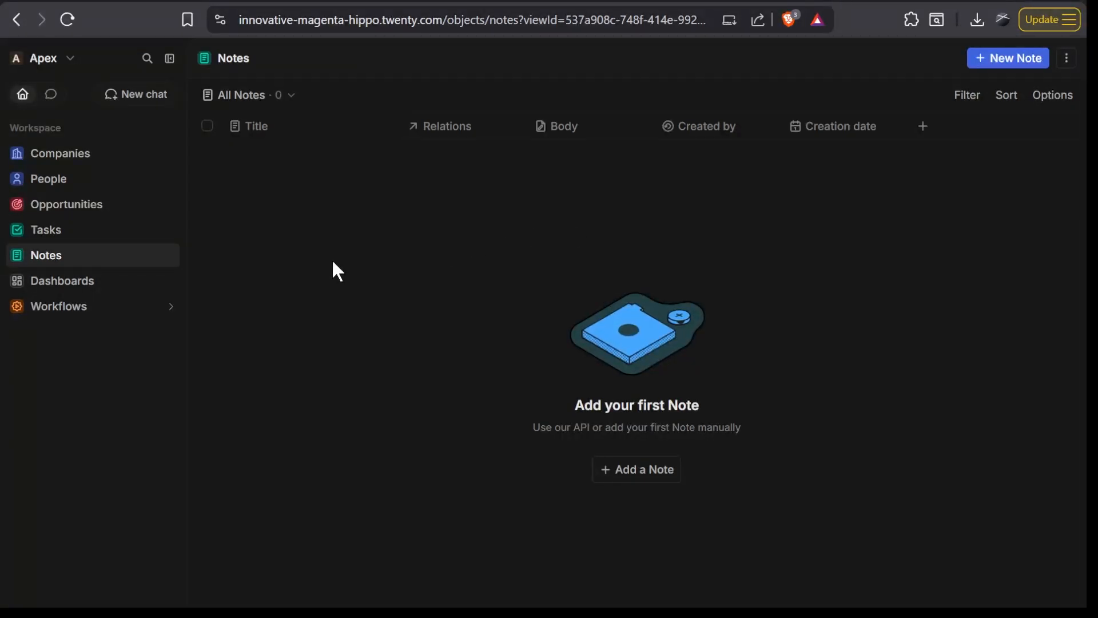
- From Companies, find the Data Model settings by searching for "data" and open the Companies object's field definitions
{"action": "left_click", "coordinate": [107, 168]}
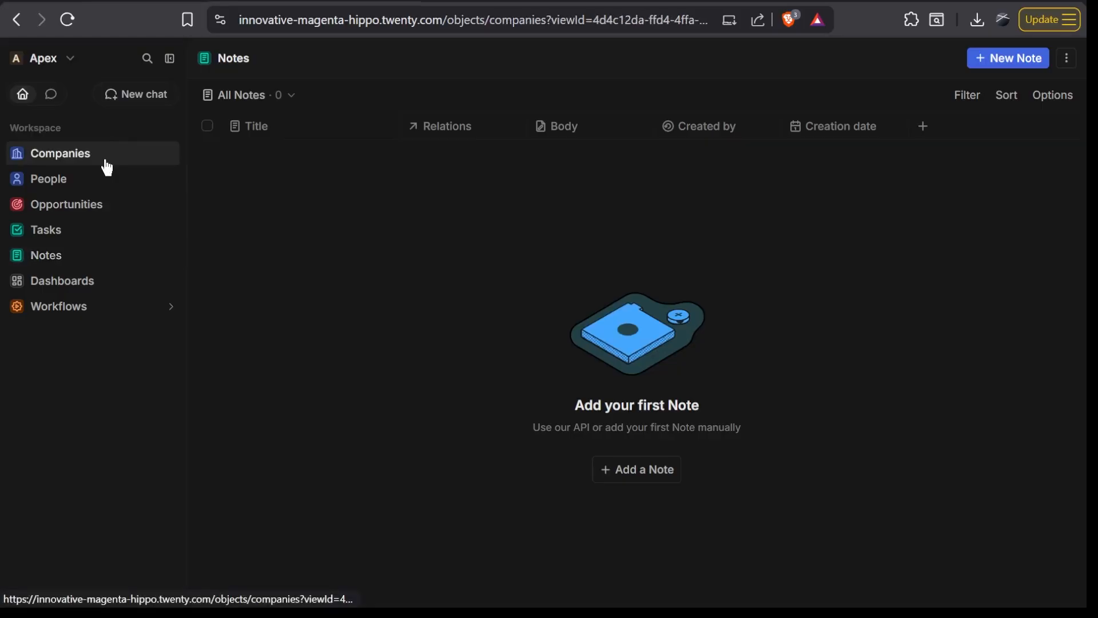
{"action": "left_click", "coordinate": [1069, 58]}
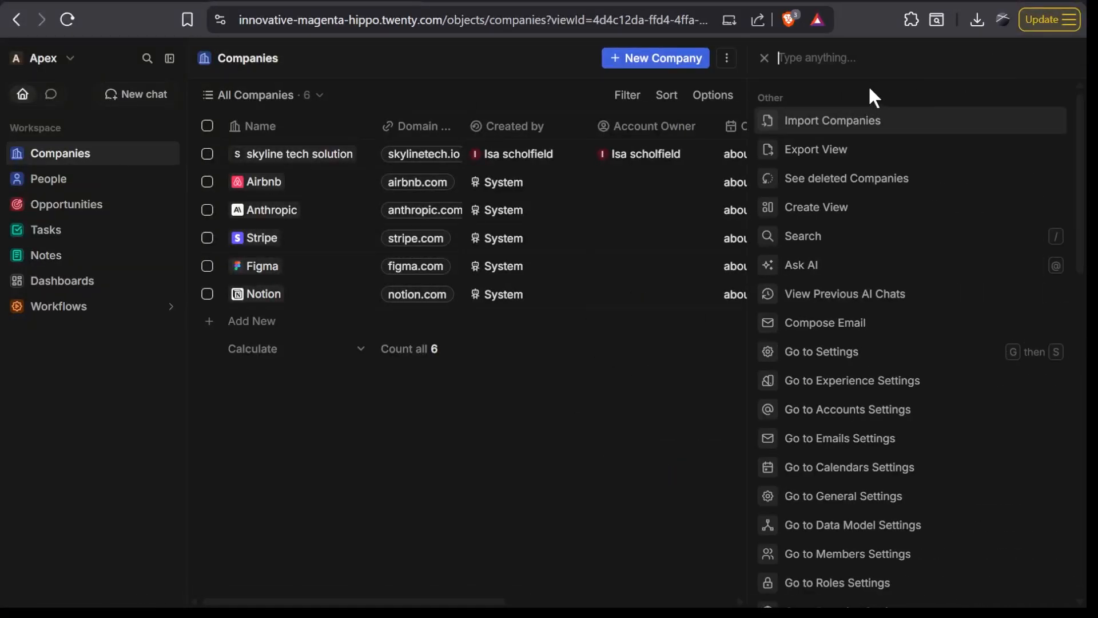
{"action": "type", "text": "data"}
{"action": "left_click", "coordinate": [850, 130]}
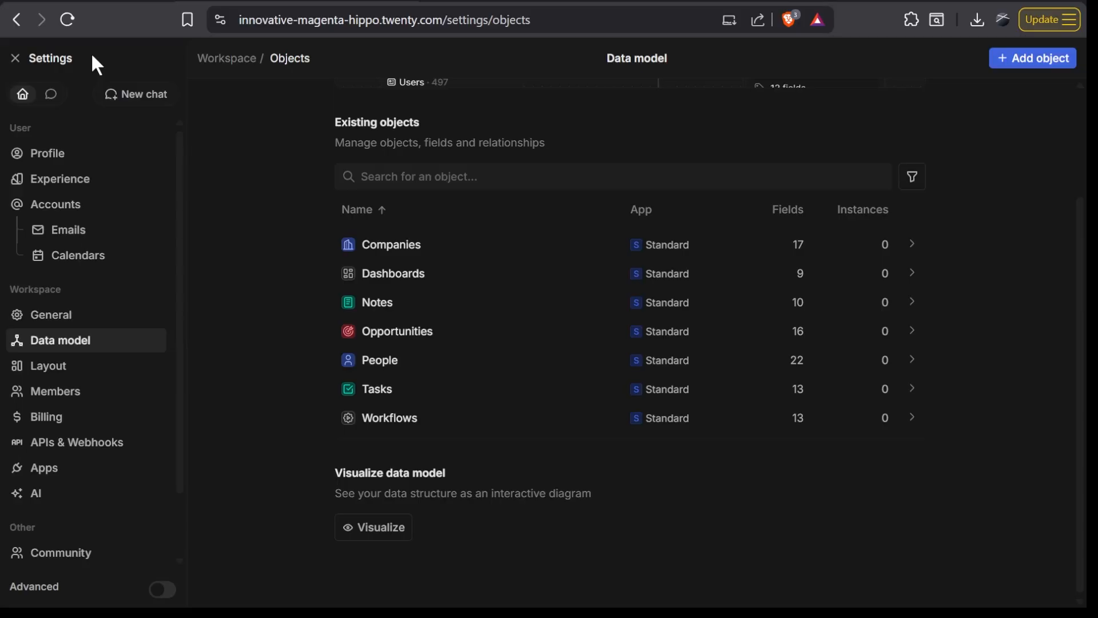
{"action": "scroll", "coordinate": [887, 200], "scroll_direction": "up", "scroll_amount": 3}
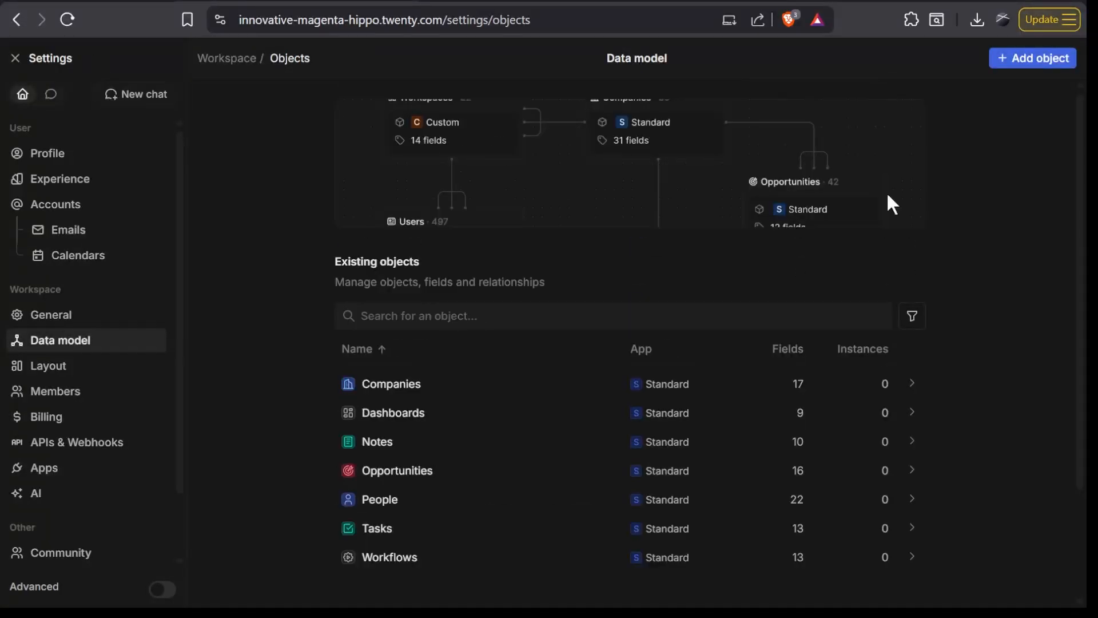
{"action": "left_click", "coordinate": [416, 386]}
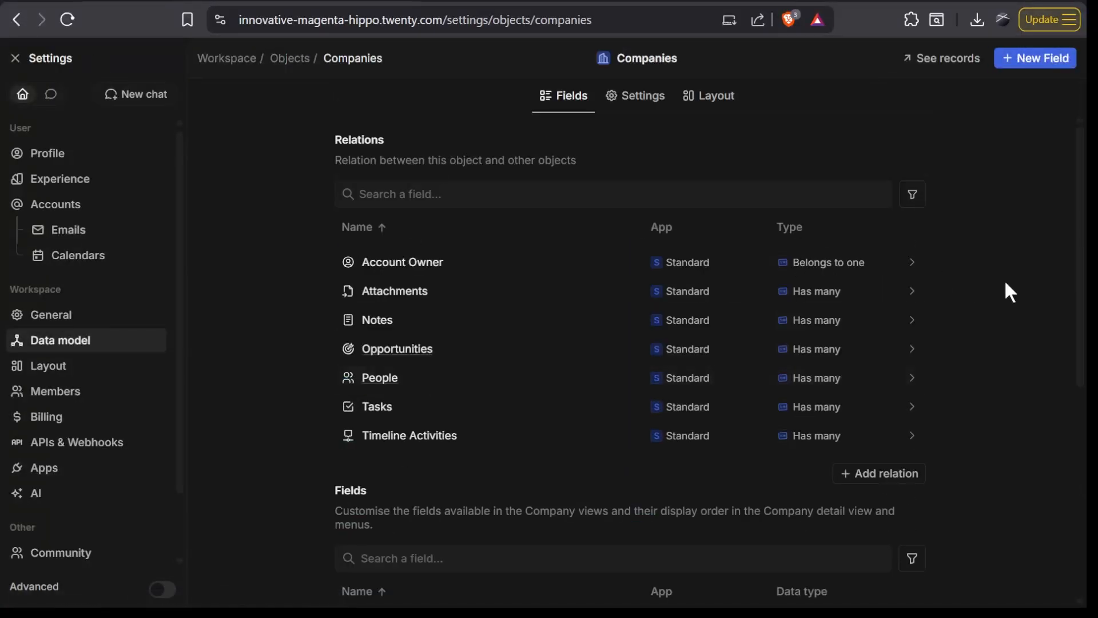
- Start a new custom field for Companies, review the available field types and choose Currency
{"action": "scroll", "coordinate": [1006, 289], "scroll_direction": "down", "scroll_amount": 7}
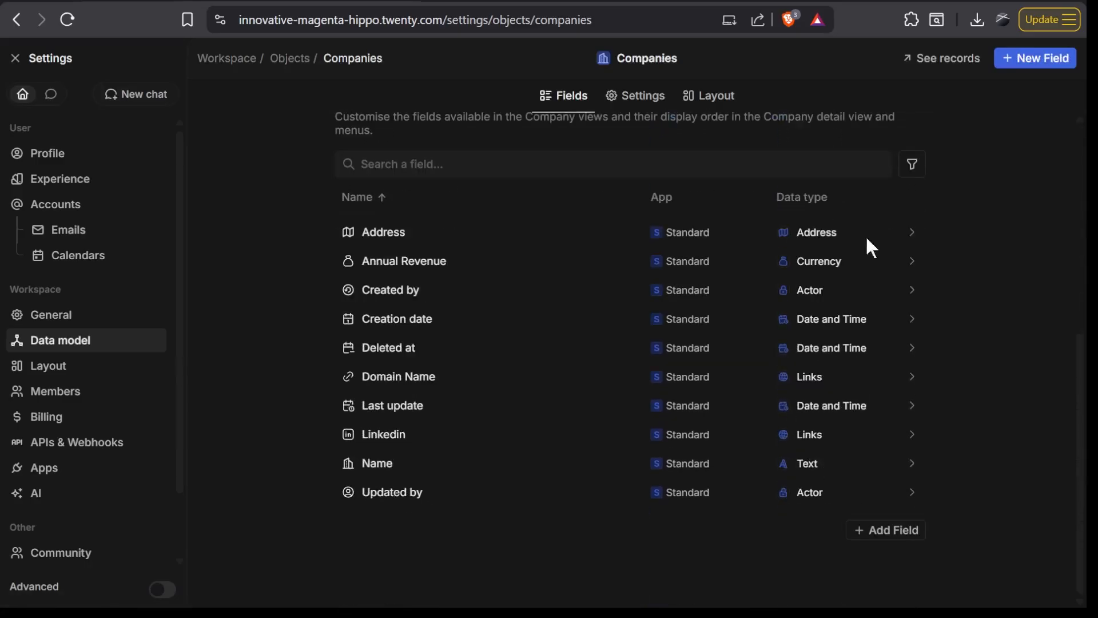
{"action": "left_click", "coordinate": [900, 535]}
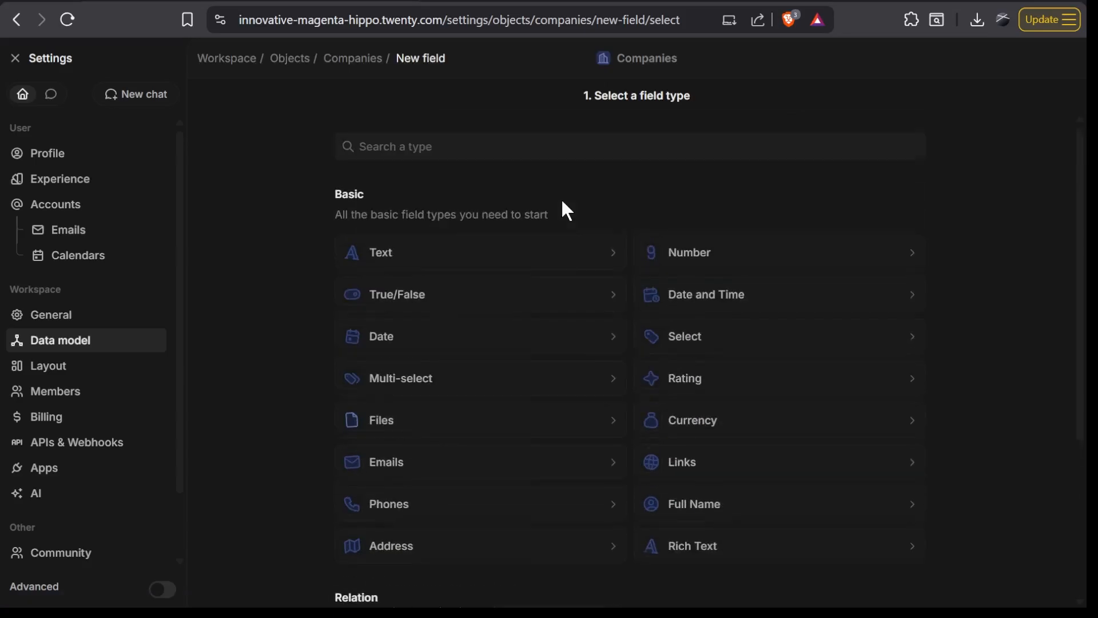
{"action": "scroll", "coordinate": [561, 208], "scroll_direction": "down", "scroll_amount": 1}
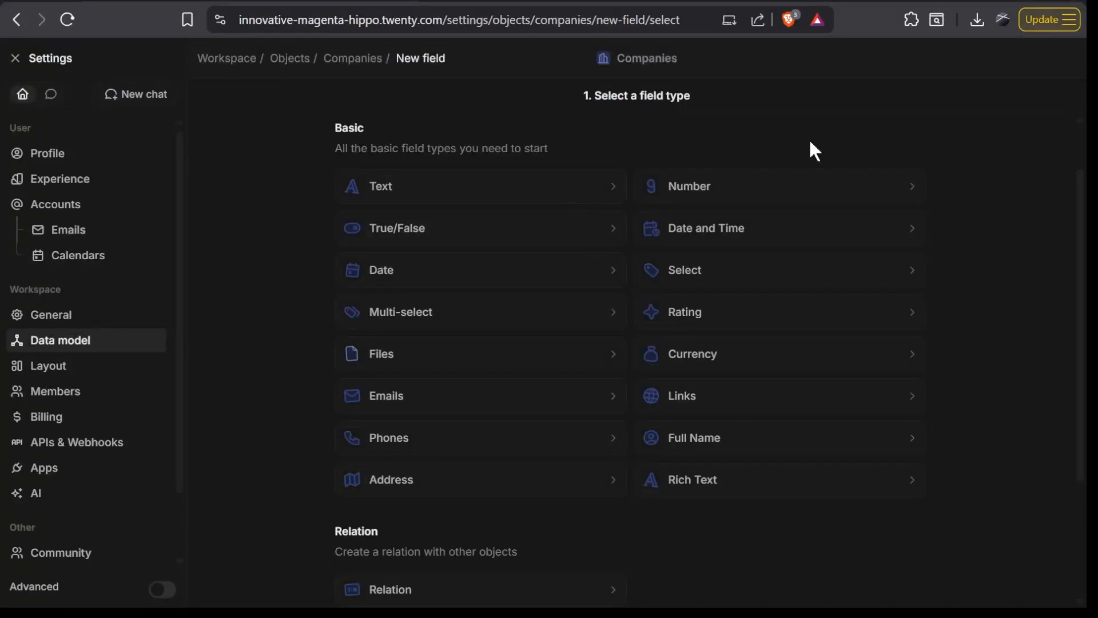
{"action": "scroll", "coordinate": [815, 150], "scroll_direction": "up", "scroll_amount": 1}
{"action": "scroll", "coordinate": [815, 151], "scroll_direction": "down", "scroll_amount": 1}
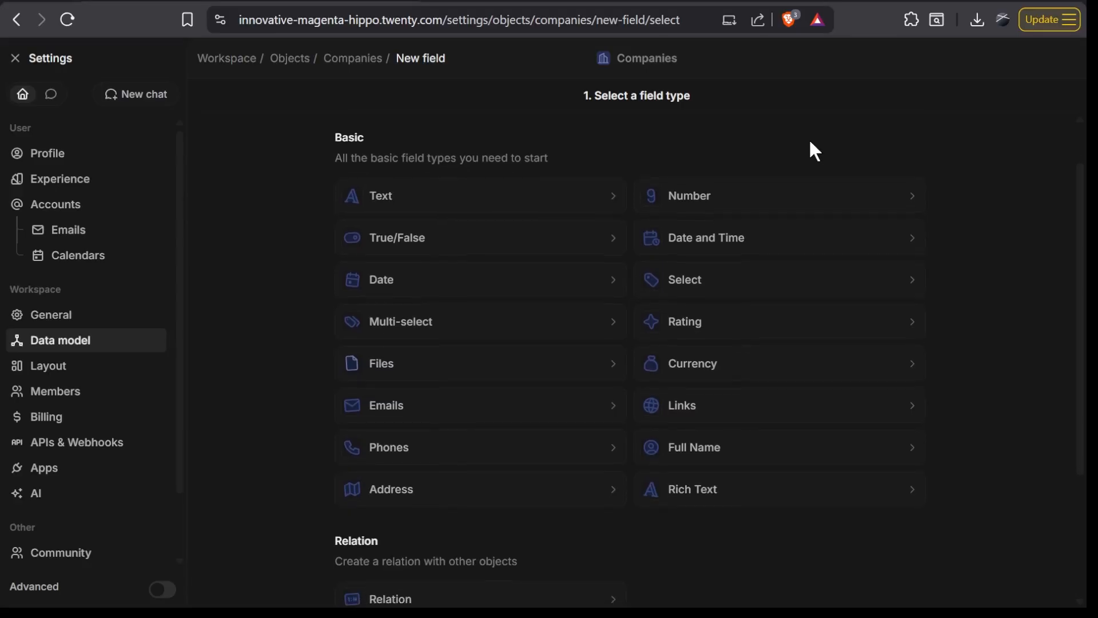
{"action": "scroll", "coordinate": [810, 189], "scroll_direction": "down", "scroll_amount": 1}
{"action": "left_click", "coordinate": [752, 350]}
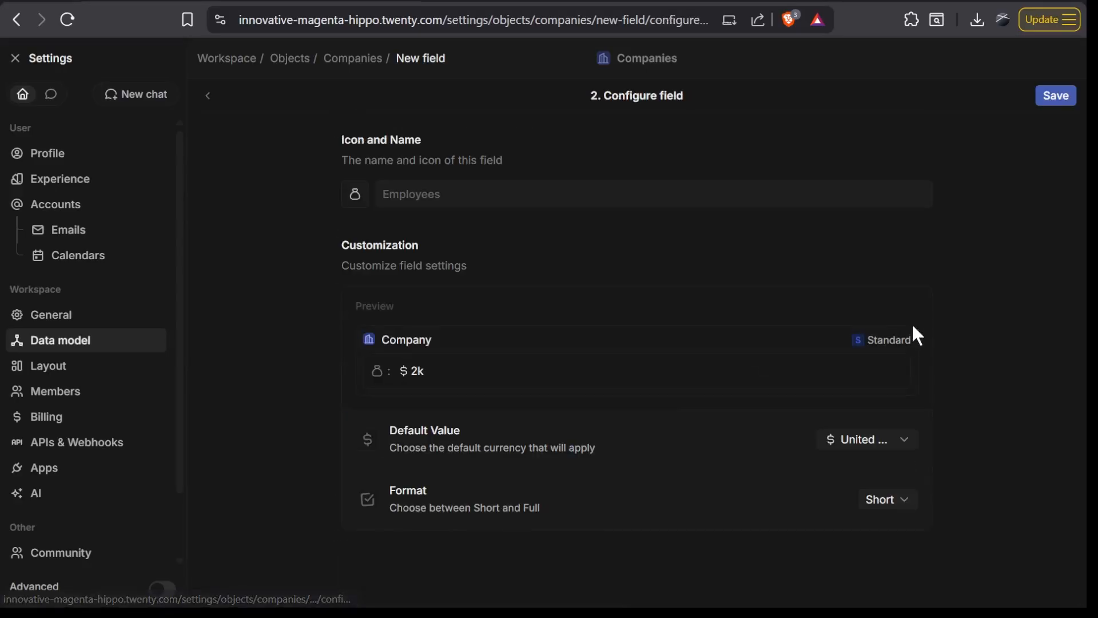
- Name the new currency field Project budget and give it a circled rupee icon
{"action": "left_click", "coordinate": [595, 194]}
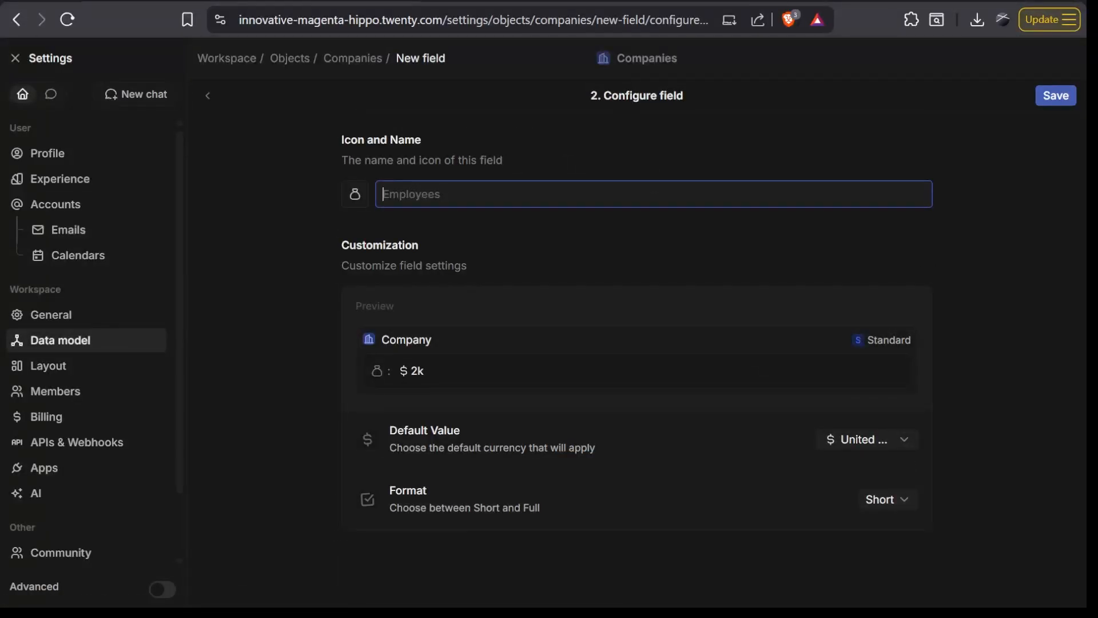
{"action": "type", "text": "Project budget"}
{"action": "left_click", "coordinate": [399, 346]}
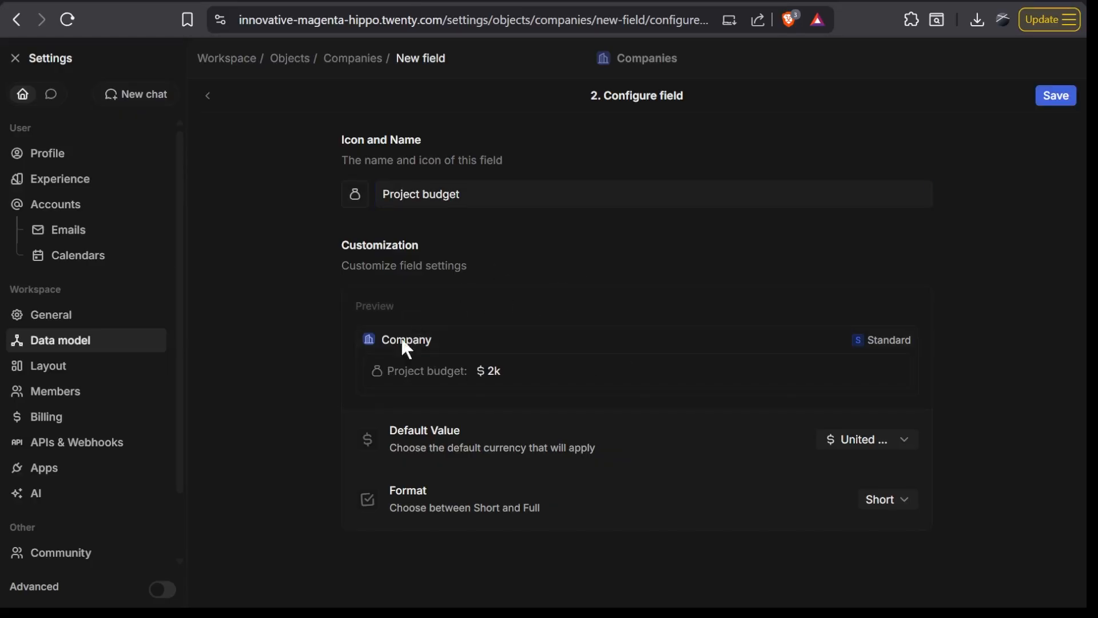
{"action": "left_click", "coordinate": [353, 200]}
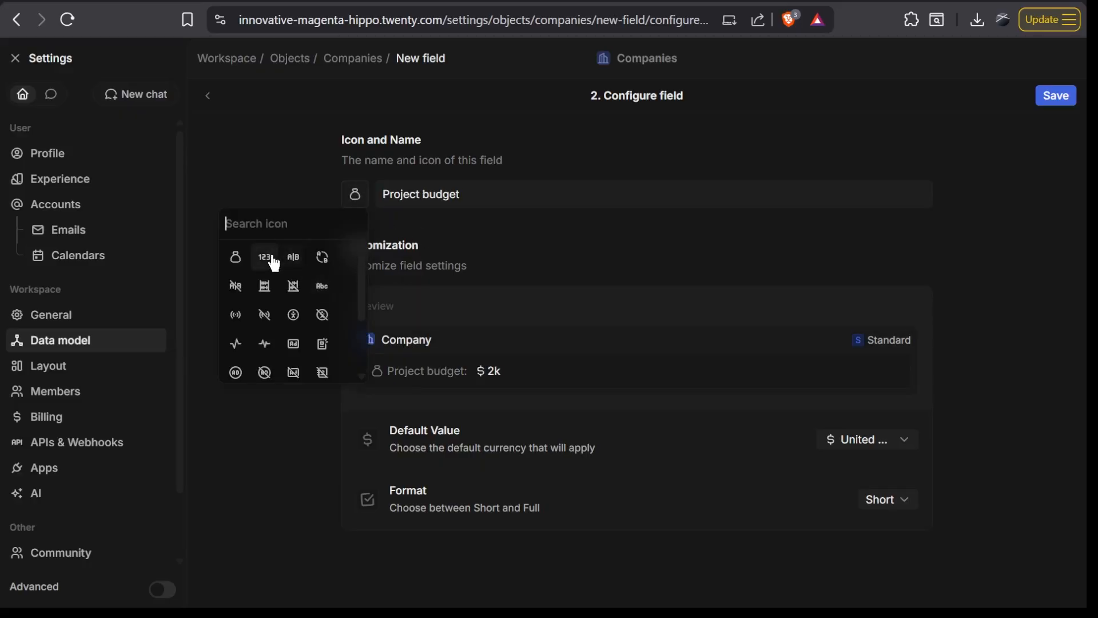
{"action": "left_click", "coordinate": [295, 346]}
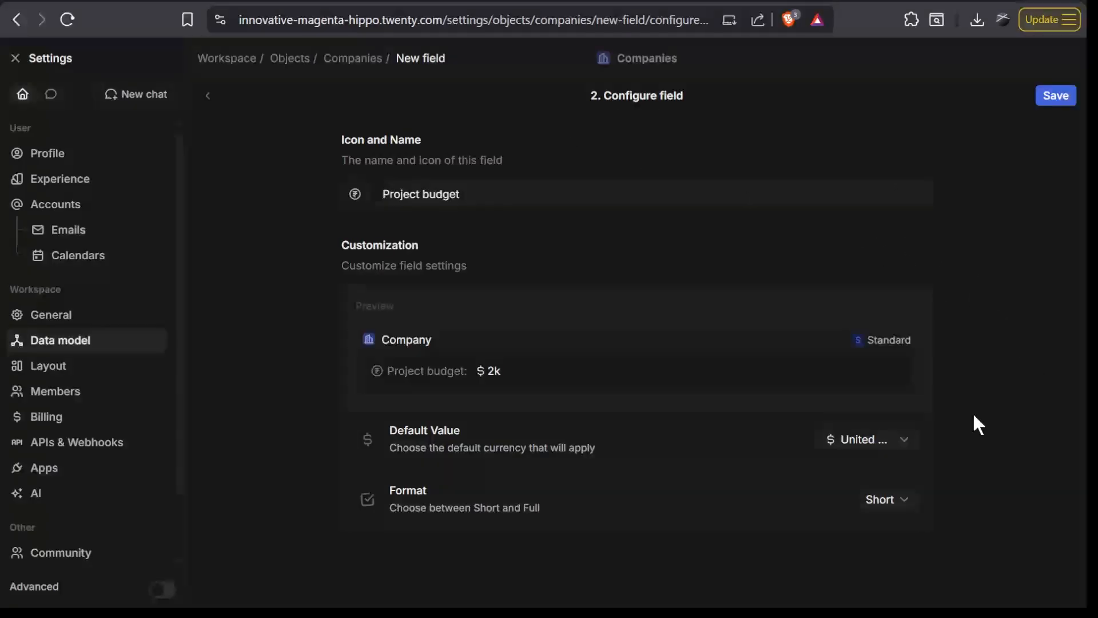
- Look through the default currency options for the Project budget field, keeping the United States dollar
{"action": "left_click", "coordinate": [902, 450]}
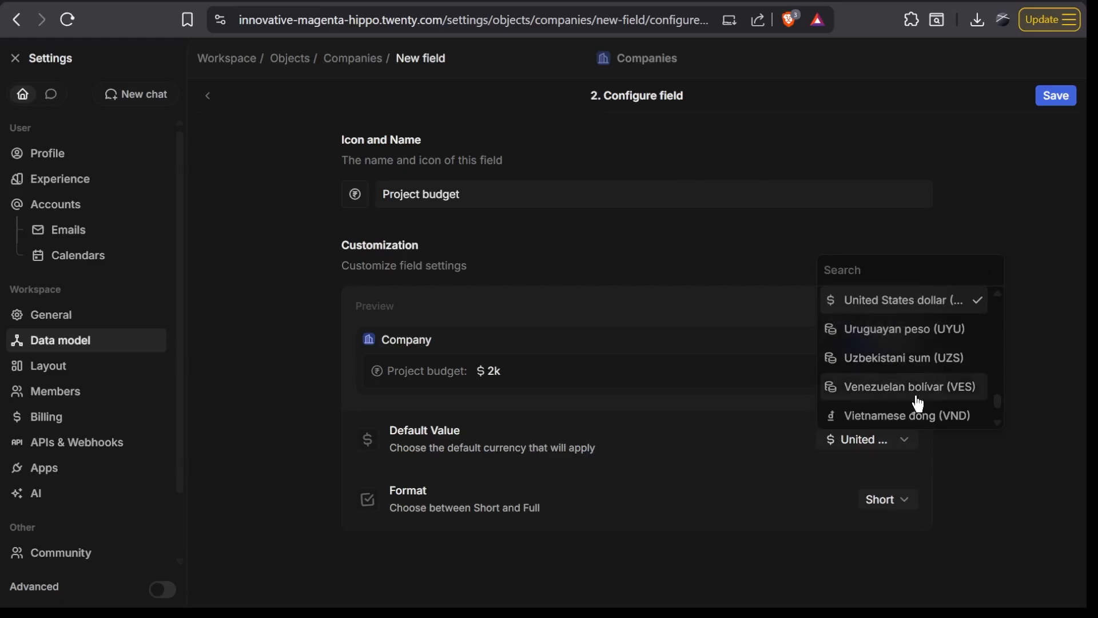
{"action": "scroll", "coordinate": [915, 403], "scroll_direction": "down", "scroll_amount": 2}
{"action": "scroll", "coordinate": [894, 400], "scroll_direction": "up", "scroll_amount": 1}
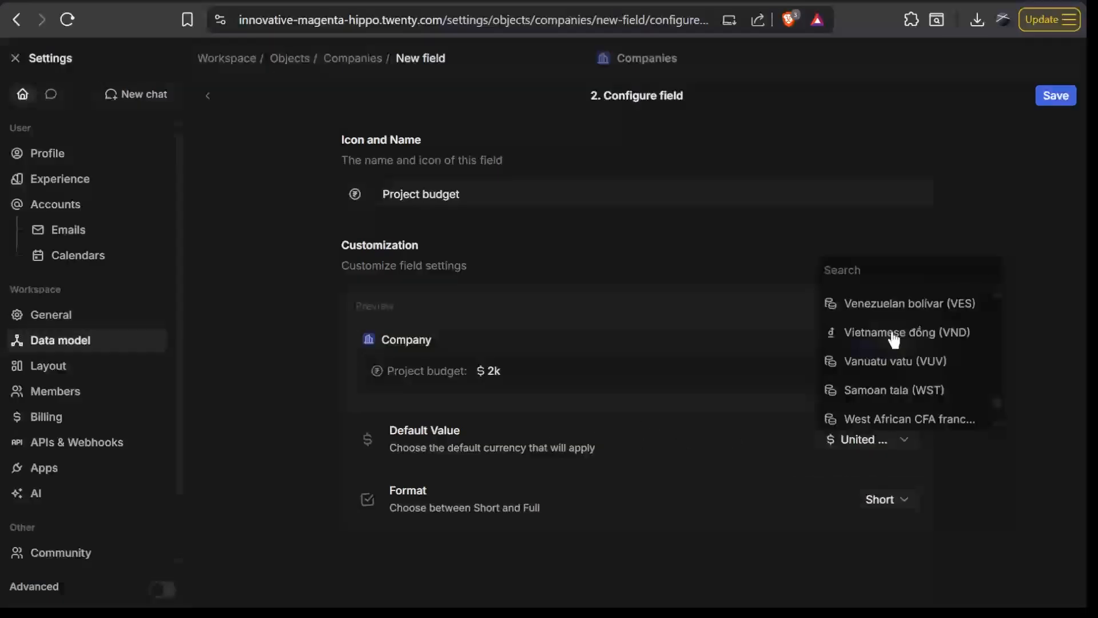
{"action": "scroll", "coordinate": [894, 341], "scroll_direction": "down", "scroll_amount": 1}
{"action": "scroll", "coordinate": [894, 341], "scroll_direction": "down", "scroll_amount": 1}
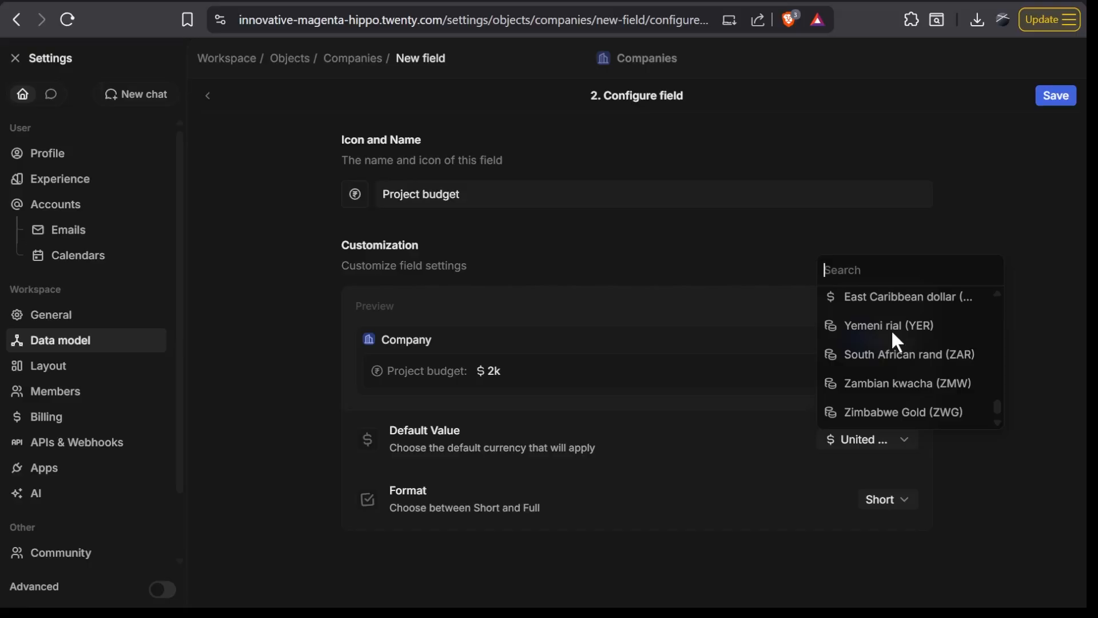
{"action": "left_click", "coordinate": [979, 461]}
- Keep the Short display format for the Project budget field and save the new field
{"action": "left_click", "coordinate": [887, 502]}
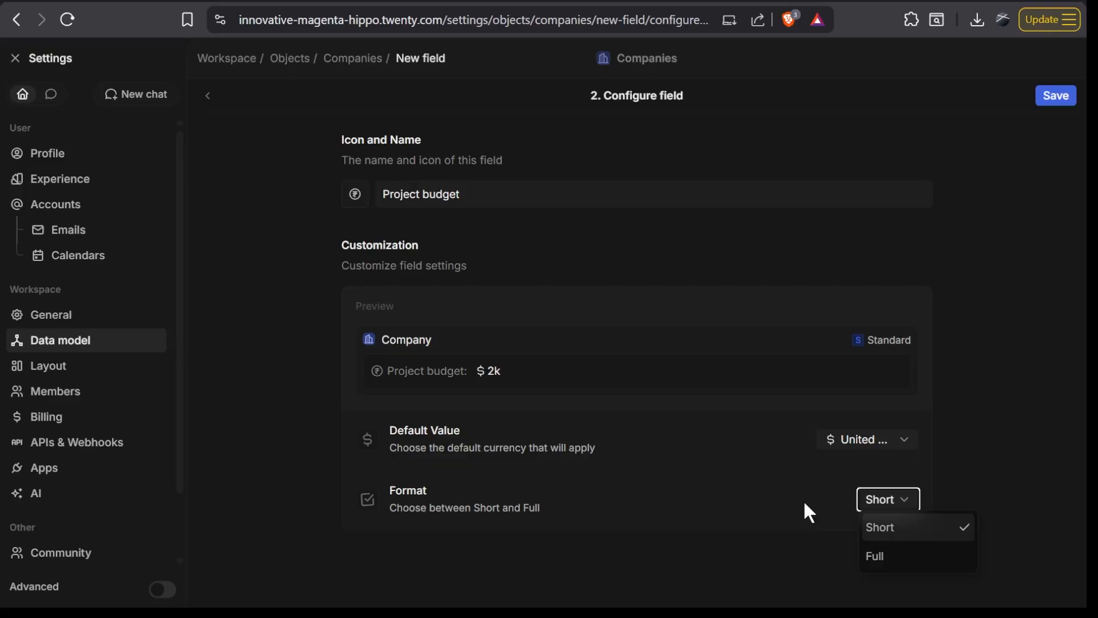
{"action": "left_click", "coordinate": [965, 540]}
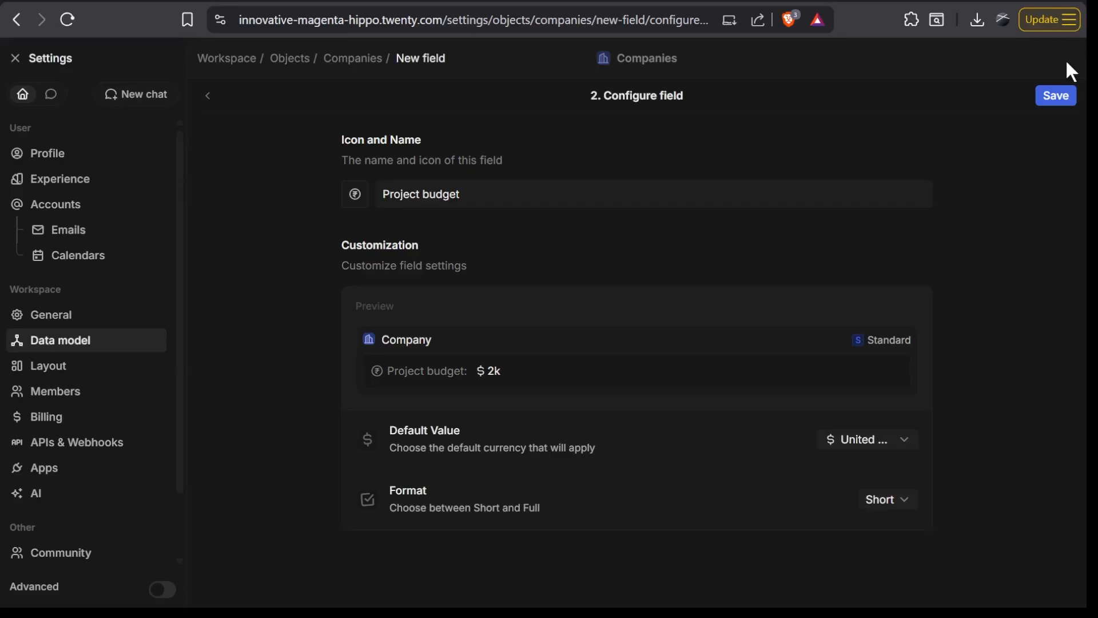
{"action": "left_click", "coordinate": [1056, 96]}
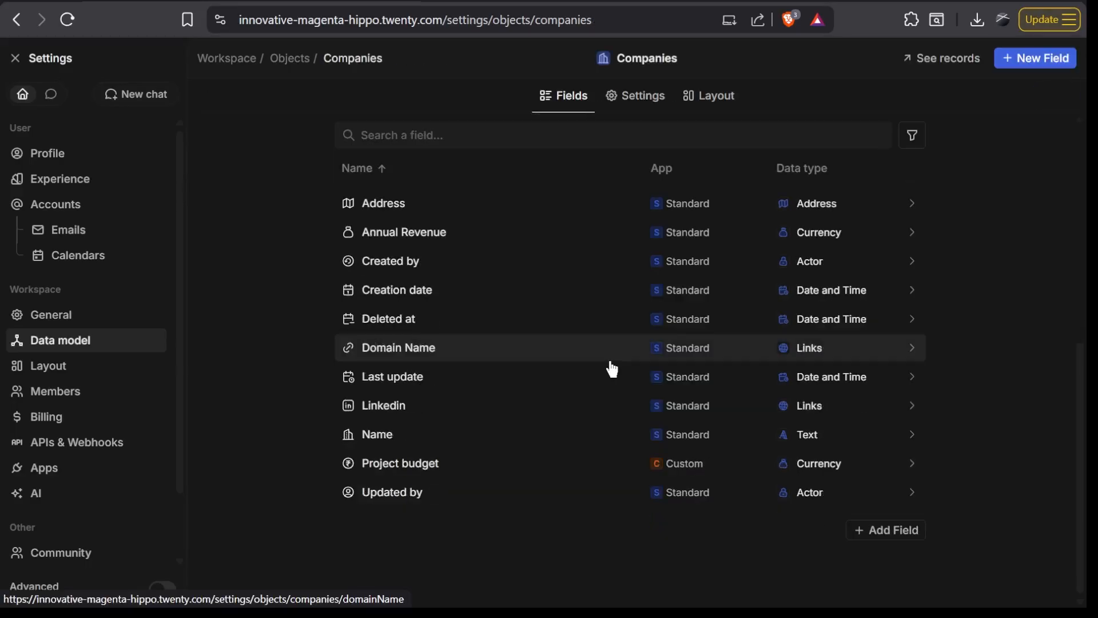
- Return to the Companies list and show the hidden Annual Revenue and Project budget fields as columns
{"action": "left_click", "coordinate": [47, 58]}
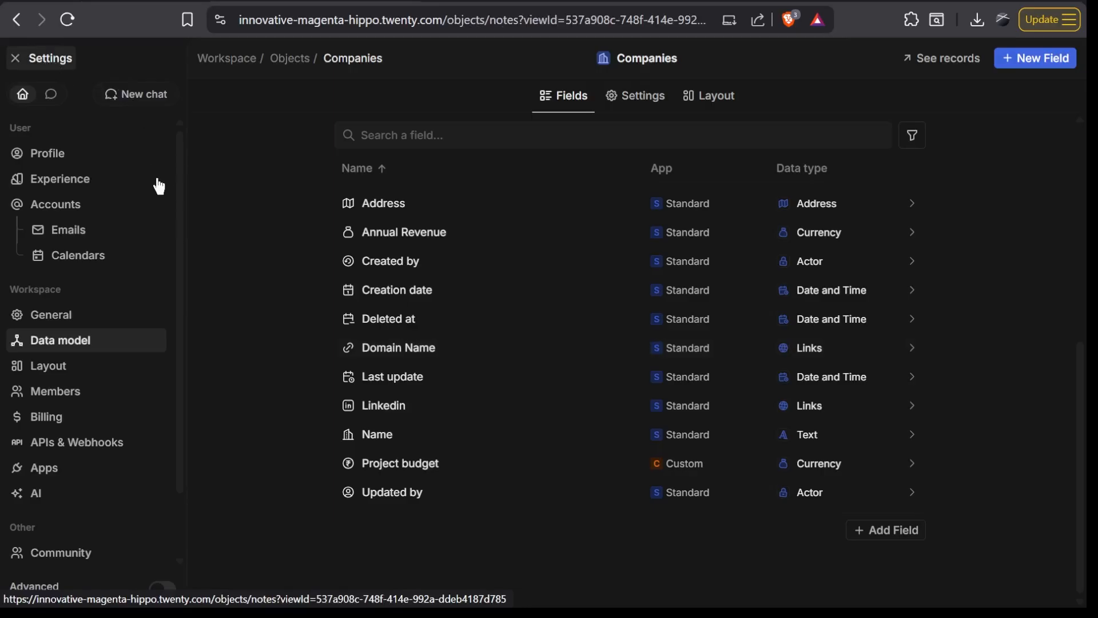
{"action": "left_click", "coordinate": [114, 159]}
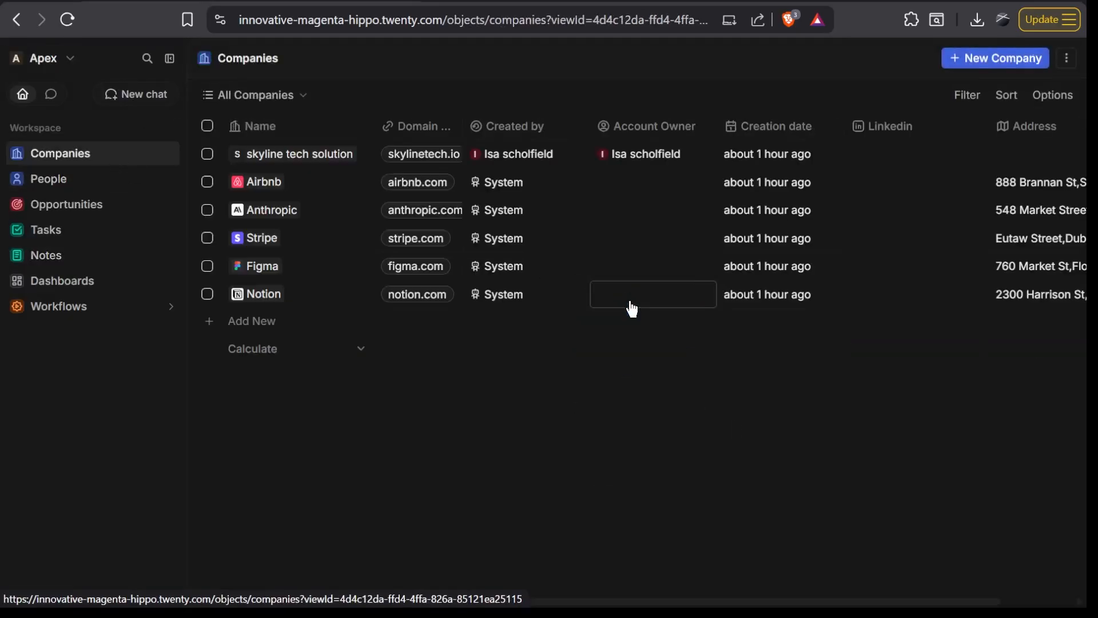
{"action": "scroll", "coordinate": [630, 306], "scroll_direction": "right", "scroll_amount": 2}
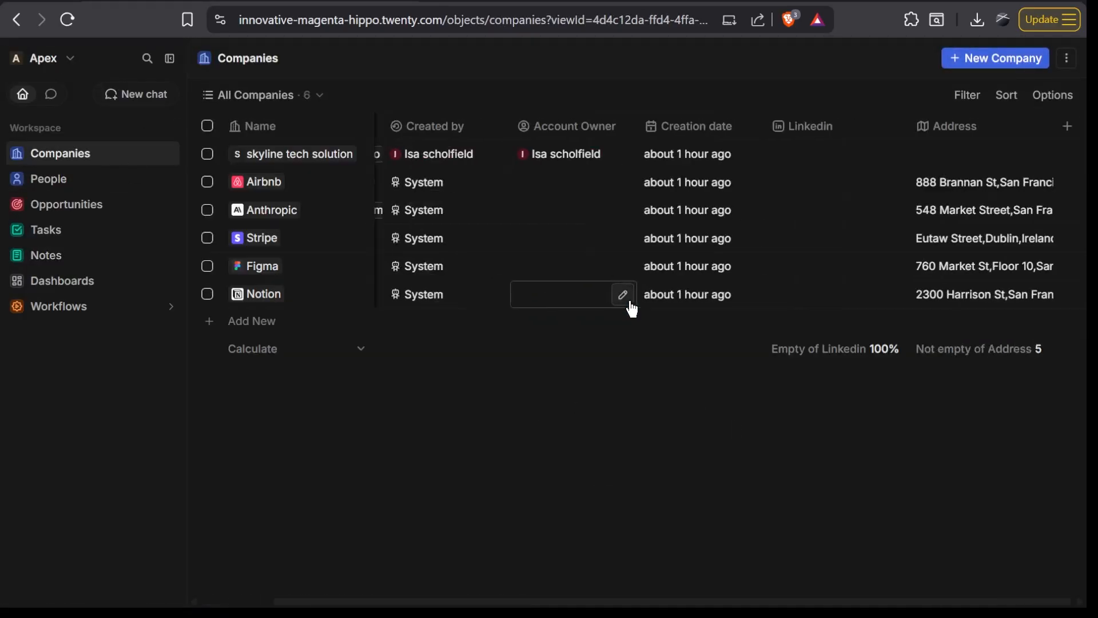
{"action": "left_click", "coordinate": [1060, 107]}
{"action": "left_click", "coordinate": [1033, 170]}
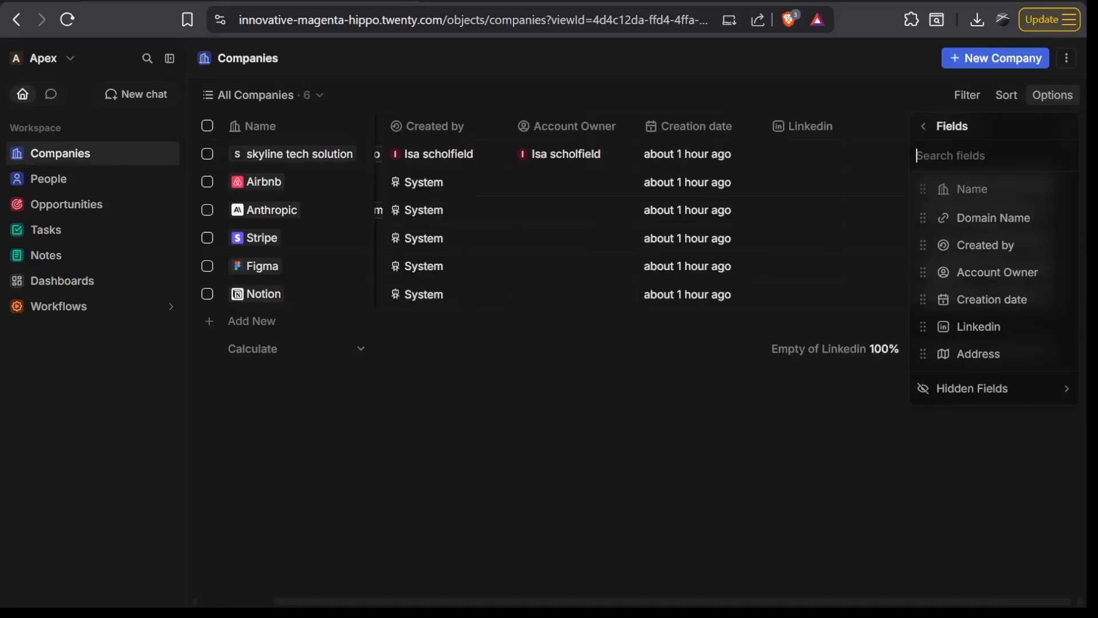
{"action": "left_click", "coordinate": [982, 393]}
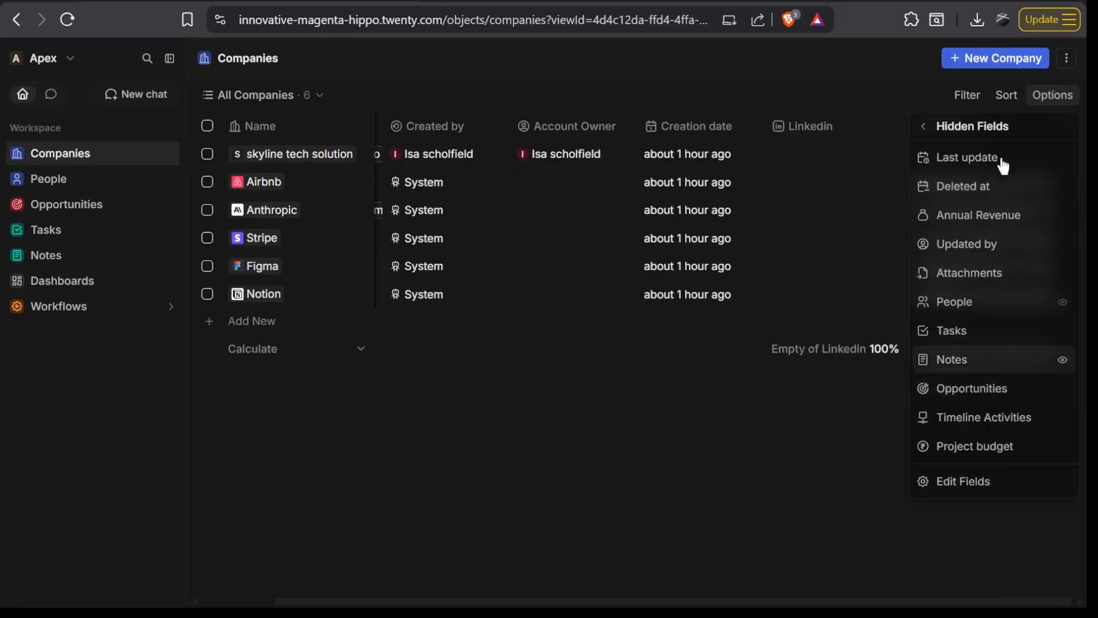
{"action": "left_click", "coordinate": [1062, 216]}
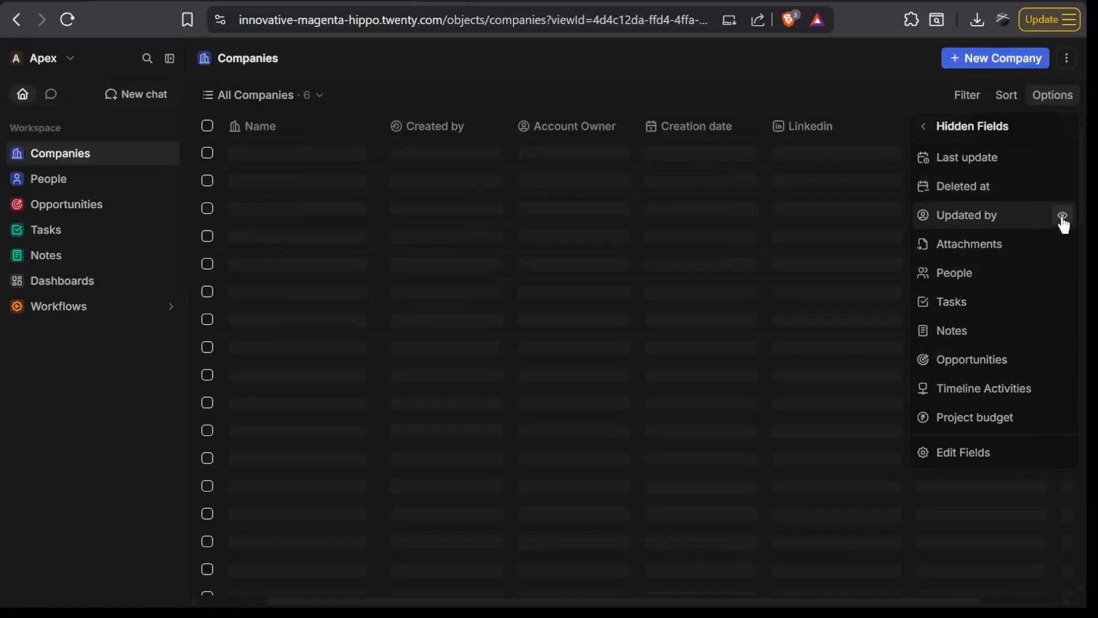
{"action": "left_click", "coordinate": [1061, 417]}
{"action": "left_click", "coordinate": [926, 127]}
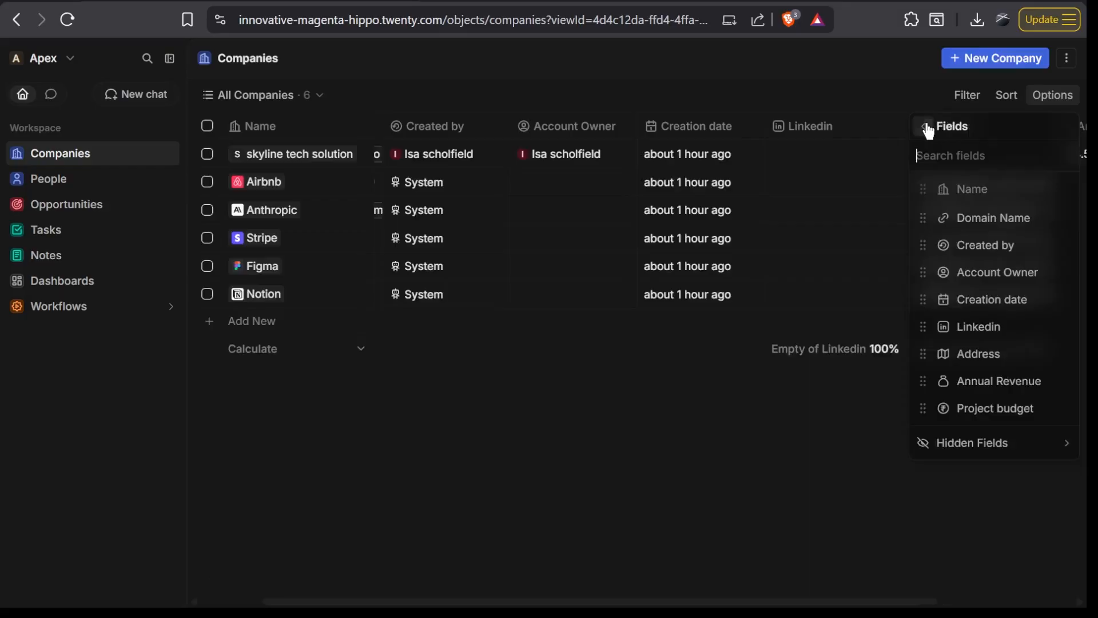
{"action": "left_click", "coordinate": [825, 442]}
{"action": "scroll", "coordinate": [909, 307], "scroll_direction": "right", "scroll_amount": 3}
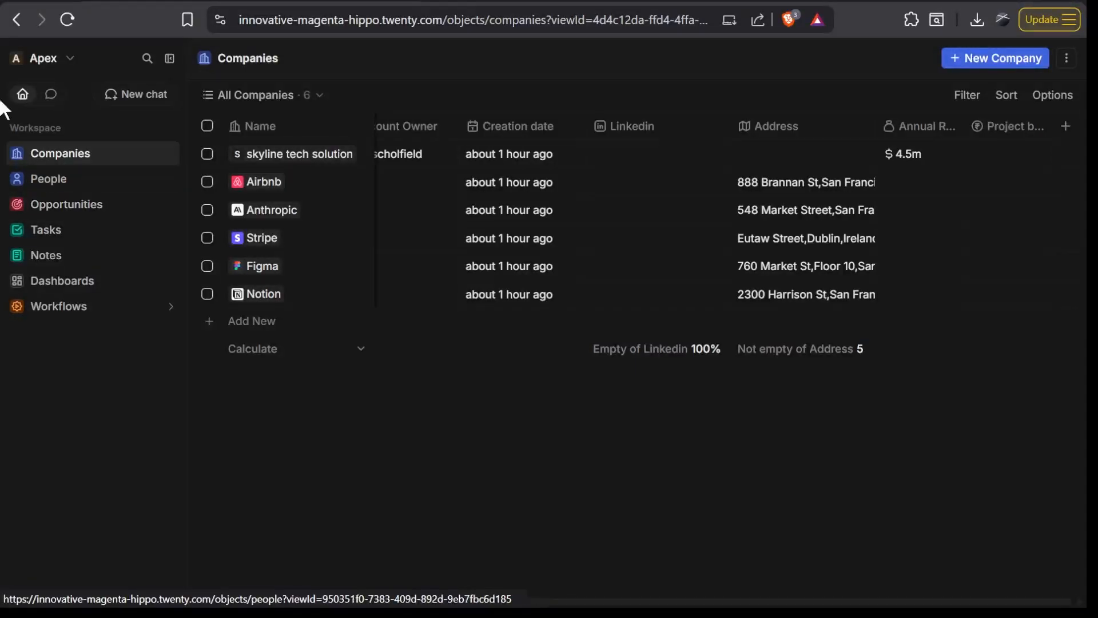
- Open the Quick Lead workflow and examine its node sequence and the fields of the Quick Lead Form action
{"action": "left_click", "coordinate": [95, 311]}
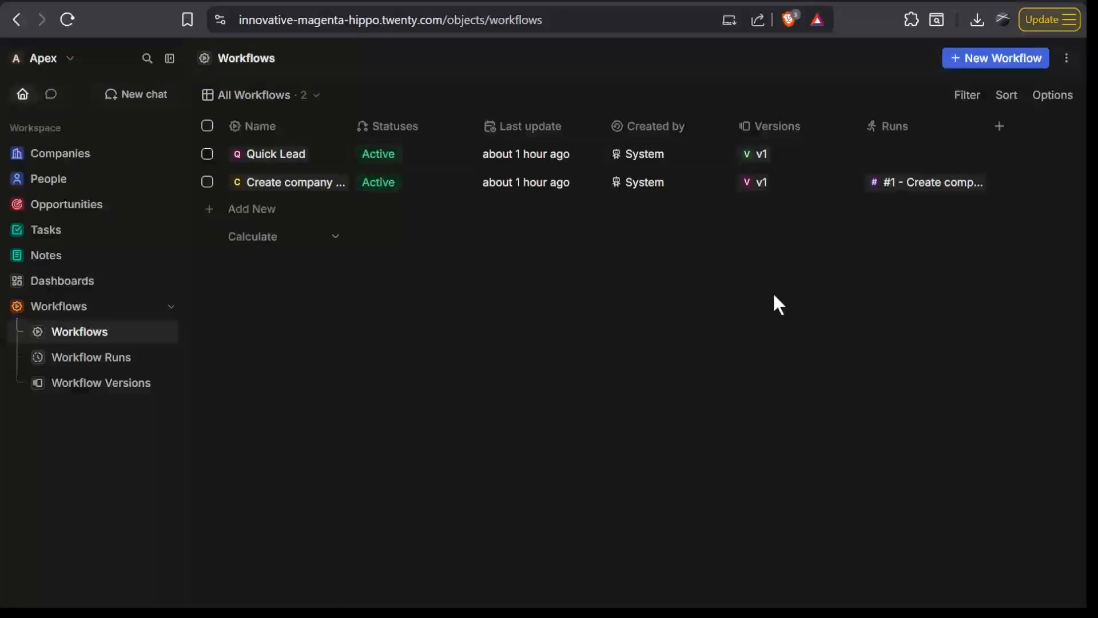
{"action": "left_click", "coordinate": [268, 162]}
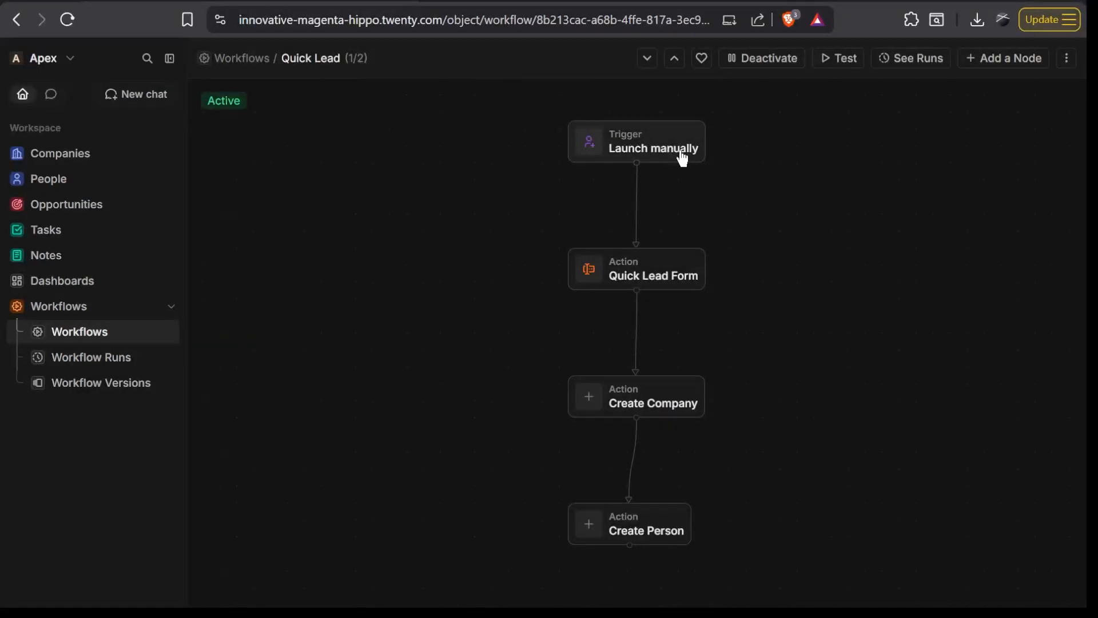
{"action": "scroll", "coordinate": [660, 167], "scroll_direction": "down", "scroll_amount": 1}
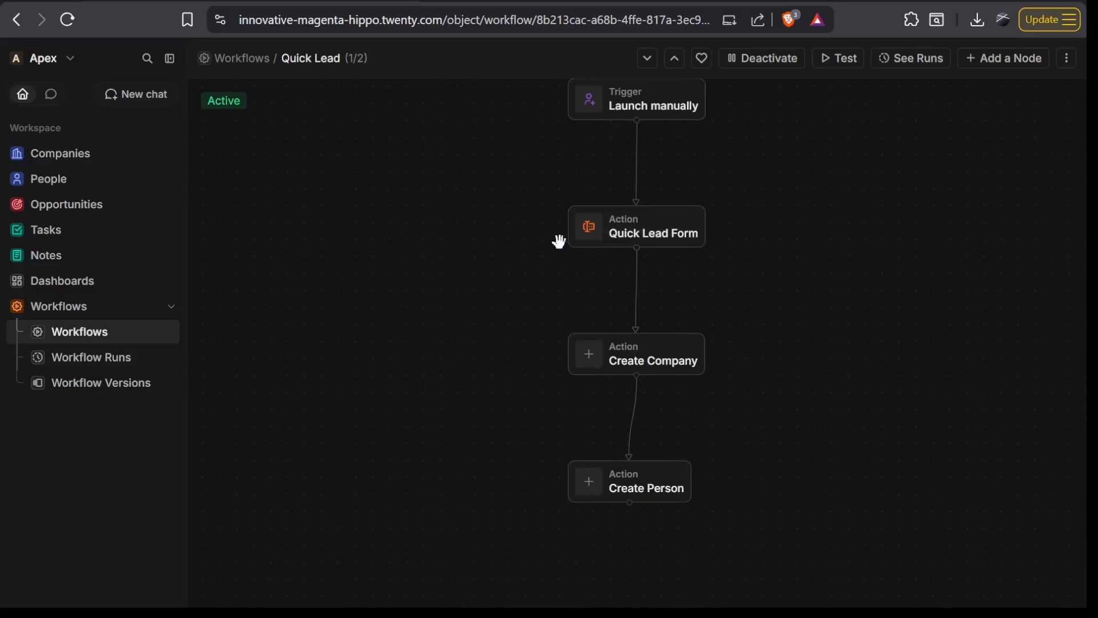
{"action": "left_click", "coordinate": [629, 238]}
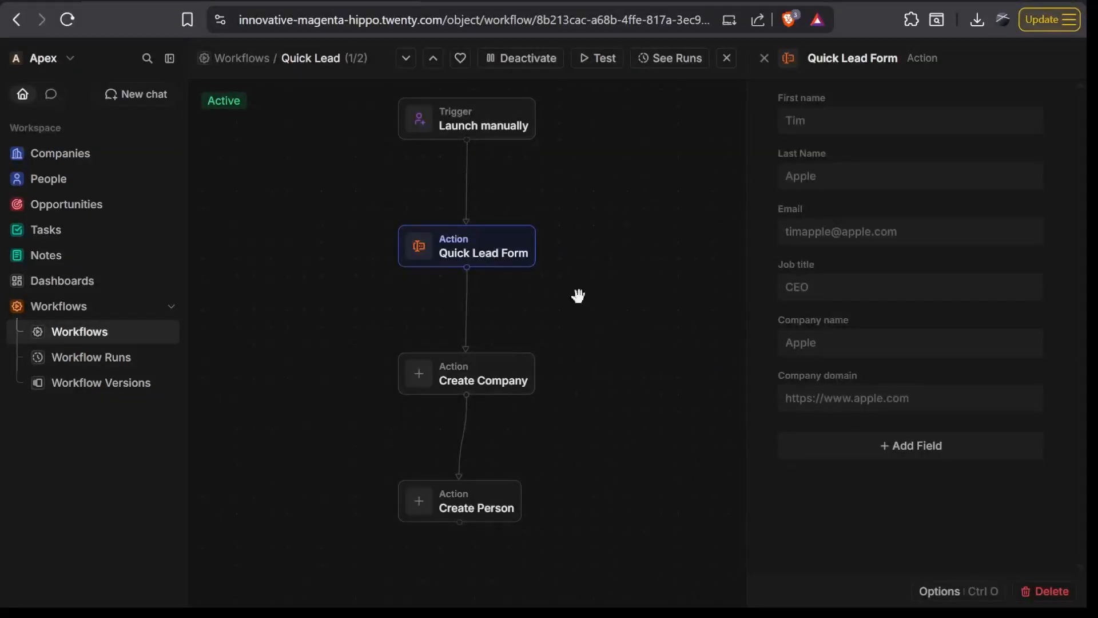
- Examine how the Quick Lead workflow's Create Company and Create Person actions are filled from the form fields
{"action": "left_click", "coordinate": [504, 389]}
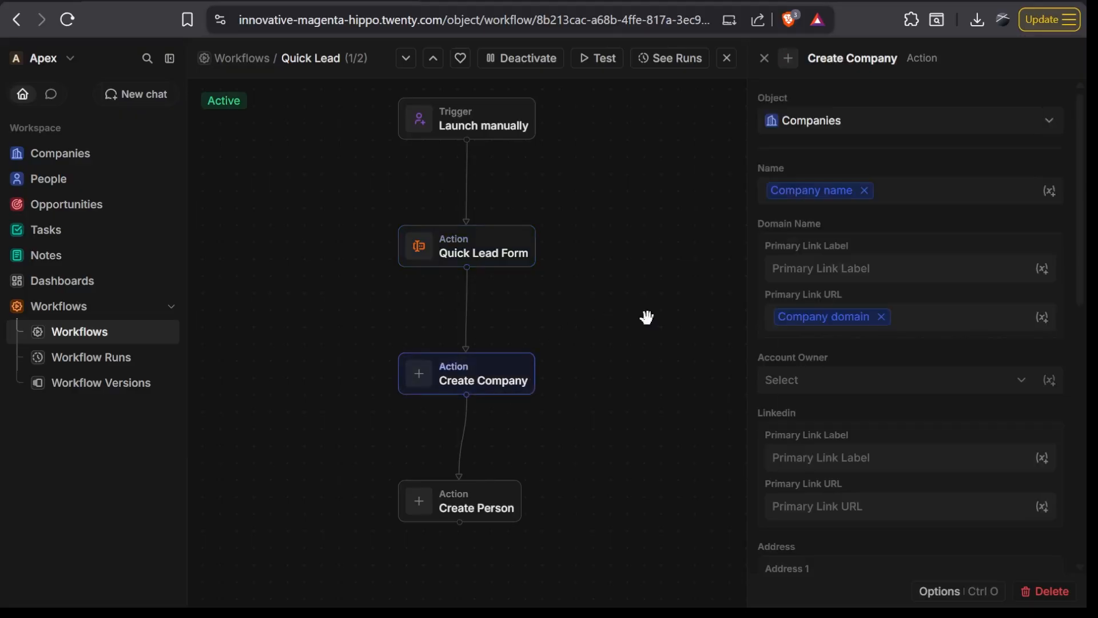
{"action": "left_click", "coordinate": [522, 260]}
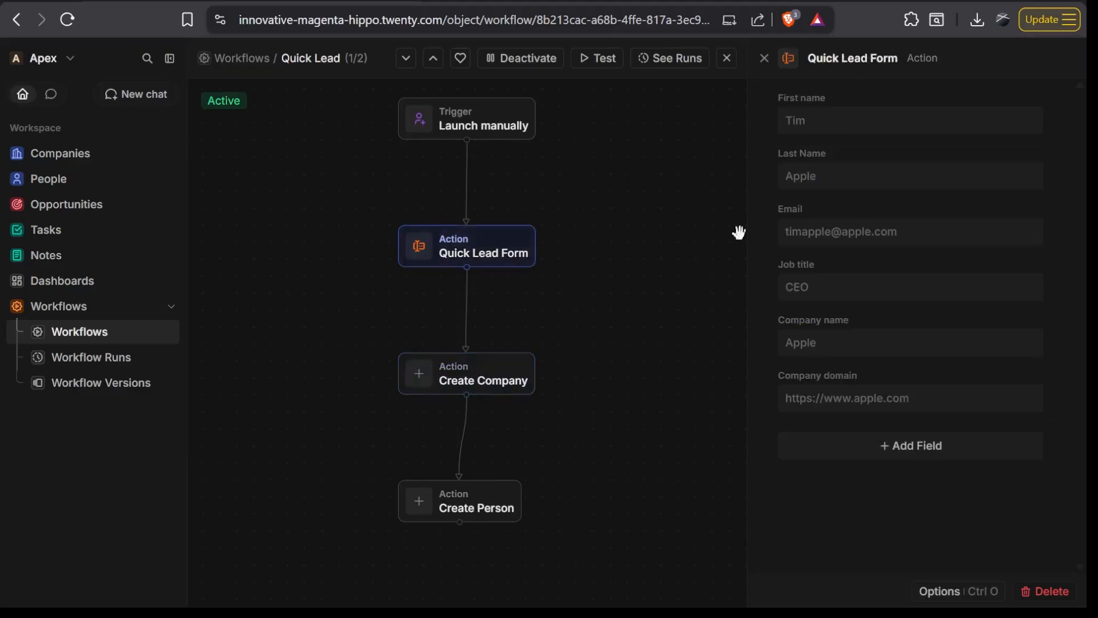
{"action": "left_click", "coordinate": [485, 391]}
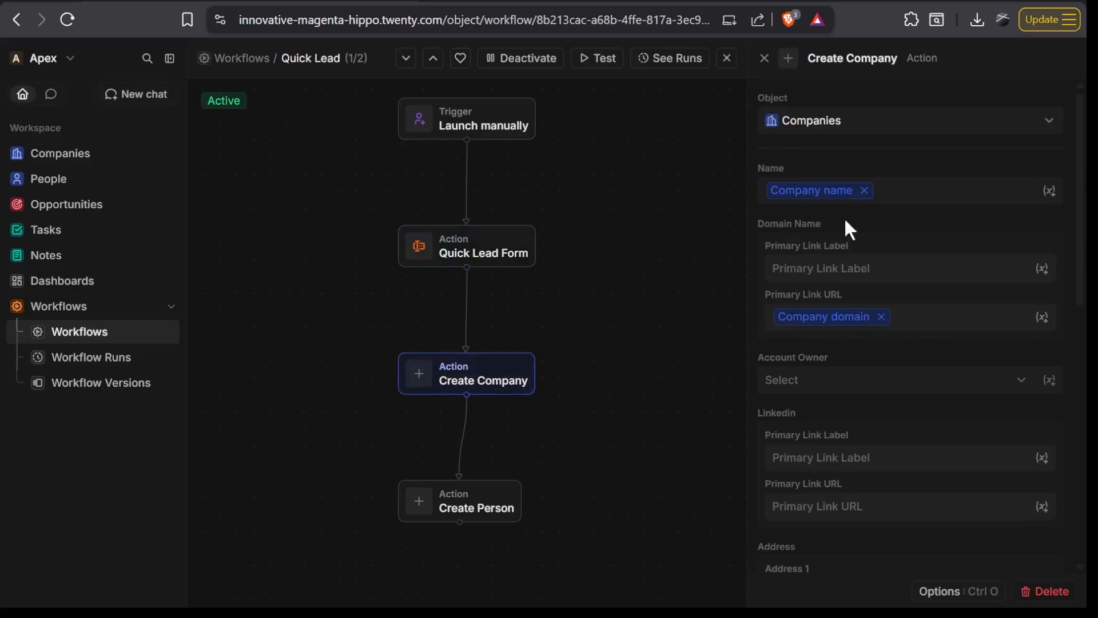
{"action": "scroll", "coordinate": [835, 354], "scroll_direction": "down", "scroll_amount": 2}
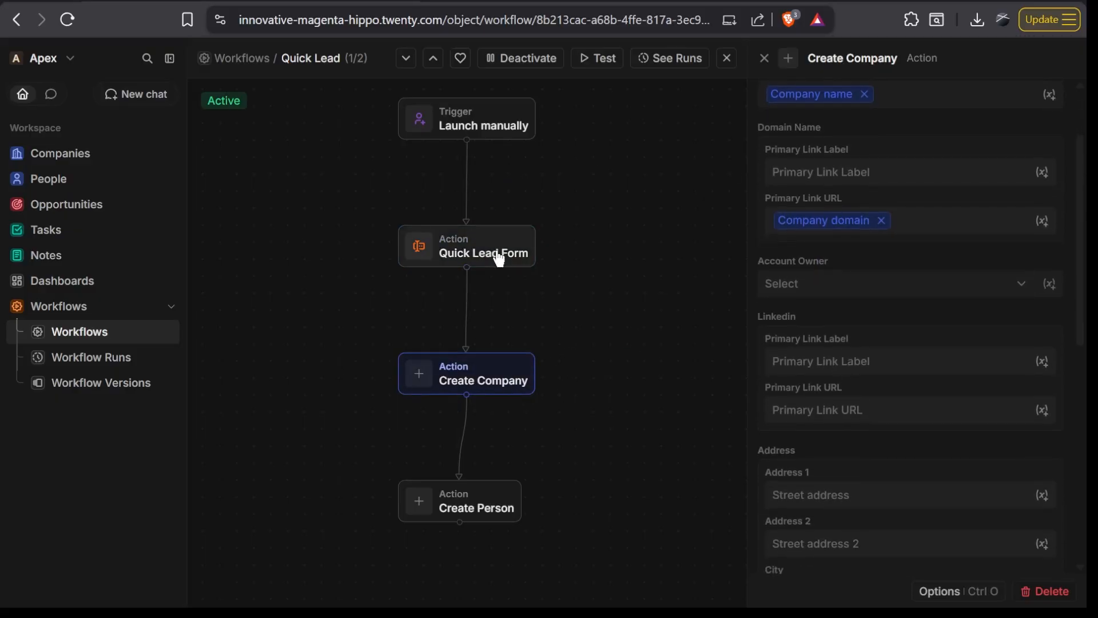
{"action": "scroll", "coordinate": [584, 274], "scroll_direction": "down", "scroll_amount": 1}
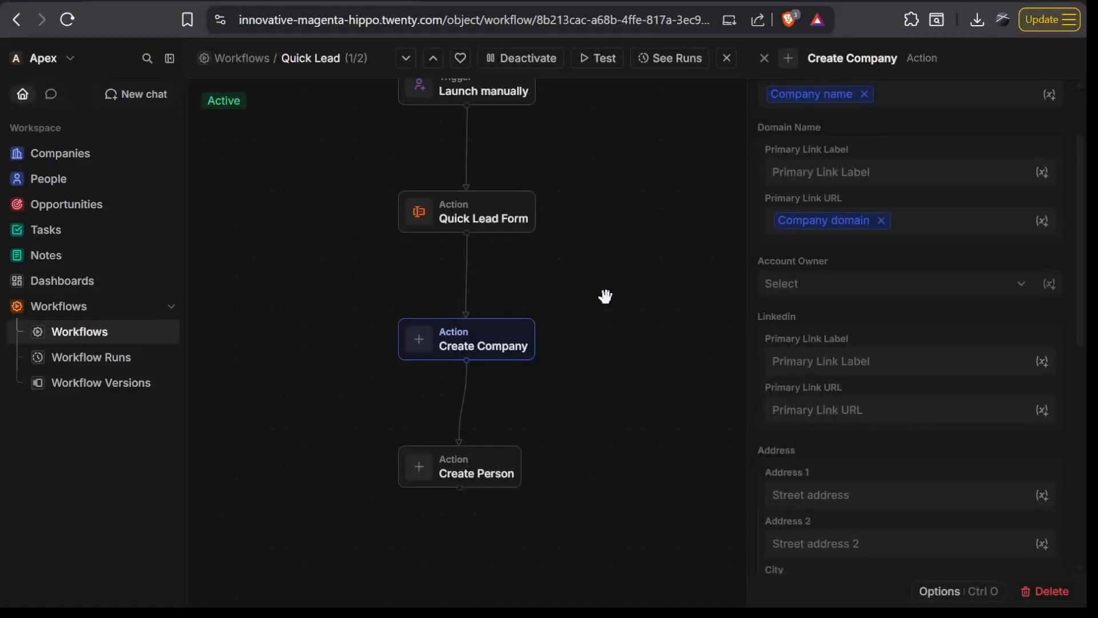
{"action": "left_click", "coordinate": [485, 468]}
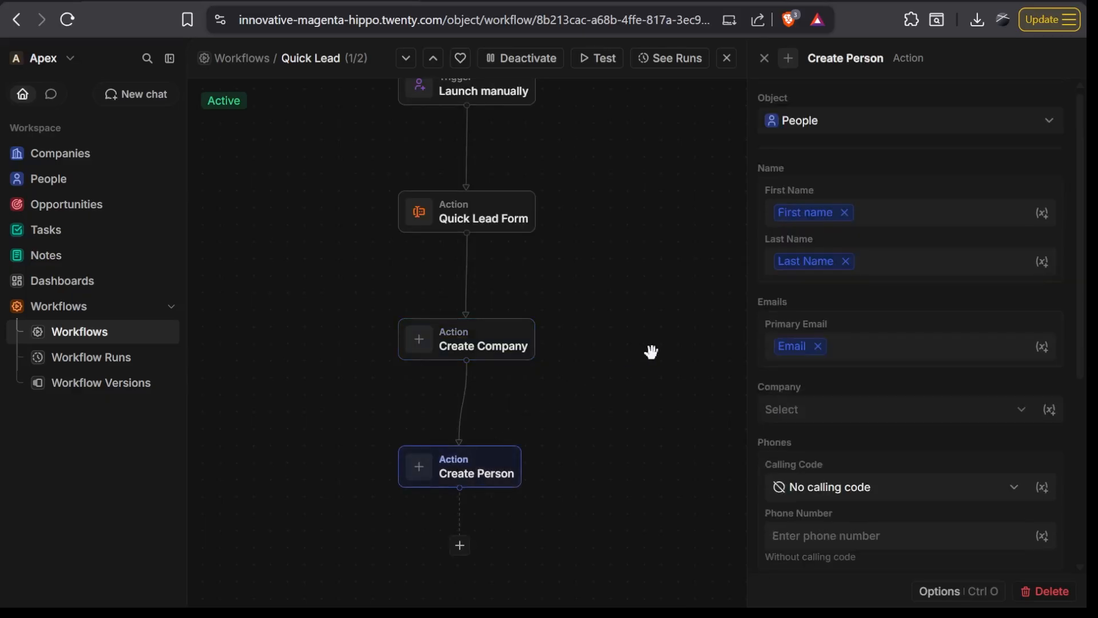
{"action": "scroll", "coordinate": [633, 214], "scroll_direction": "up", "scroll_amount": 1}
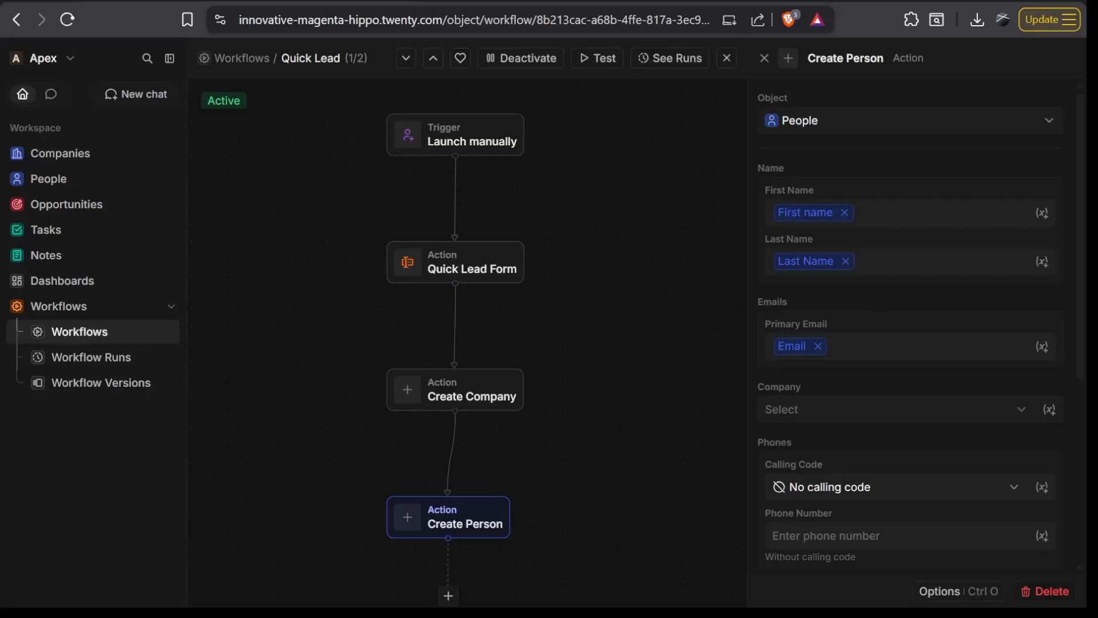
{"action": "scroll", "coordinate": [893, 320], "scroll_direction": "down", "scroll_amount": 5}
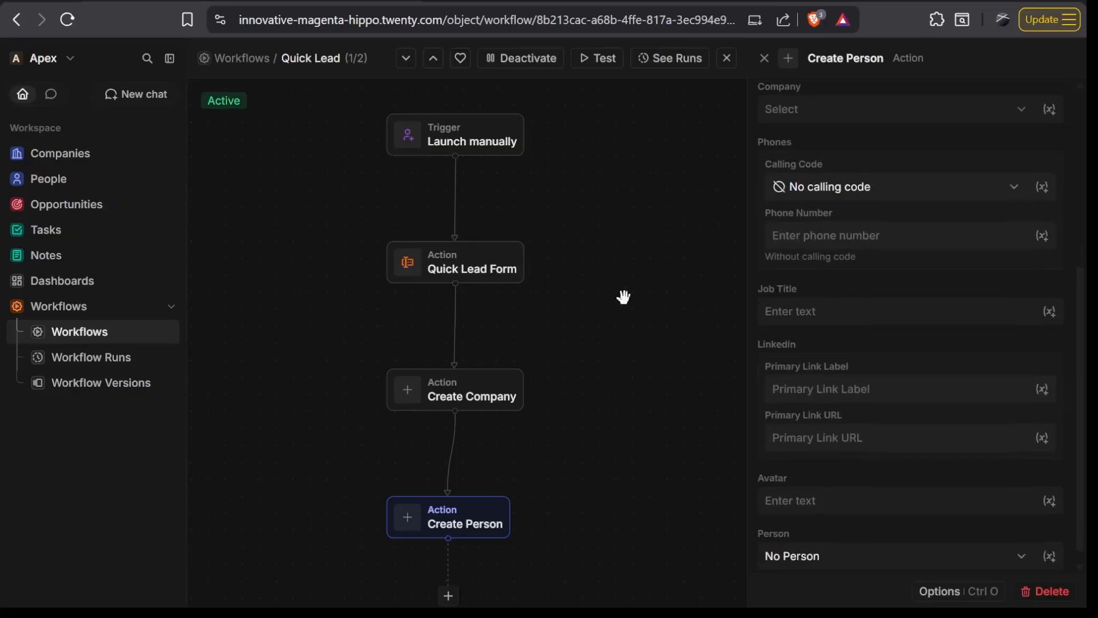
- Test the Quick Lead workflow by submitting a contact's name and email, job title CEO, company Time Square and domain timesquare.com
{"action": "left_click", "coordinate": [597, 58]}
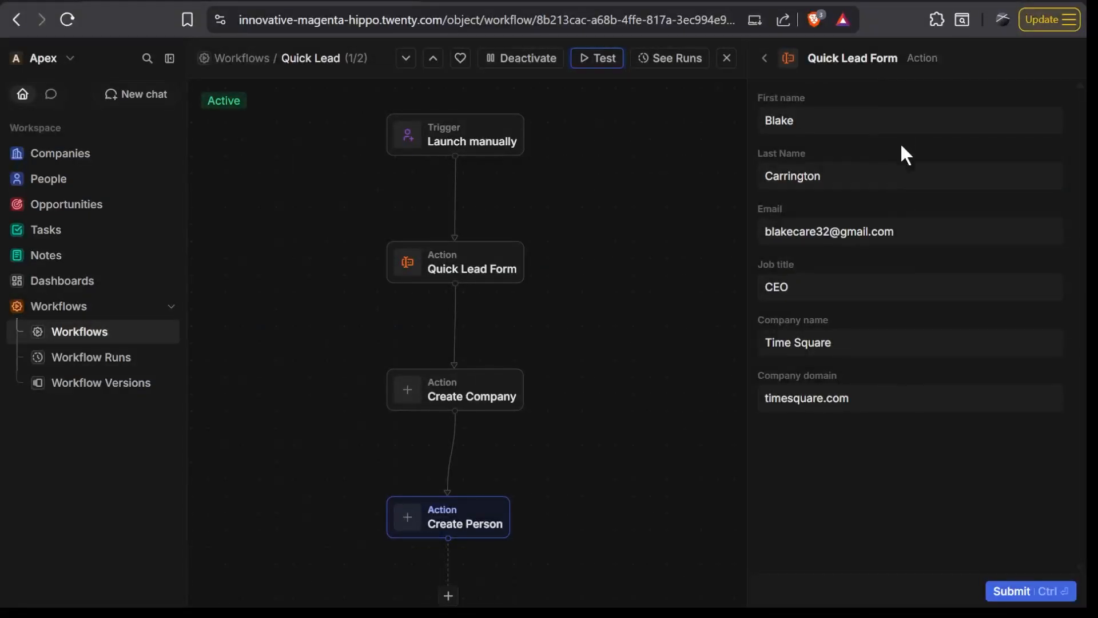
{"action": "left_click", "coordinate": [1012, 592]}
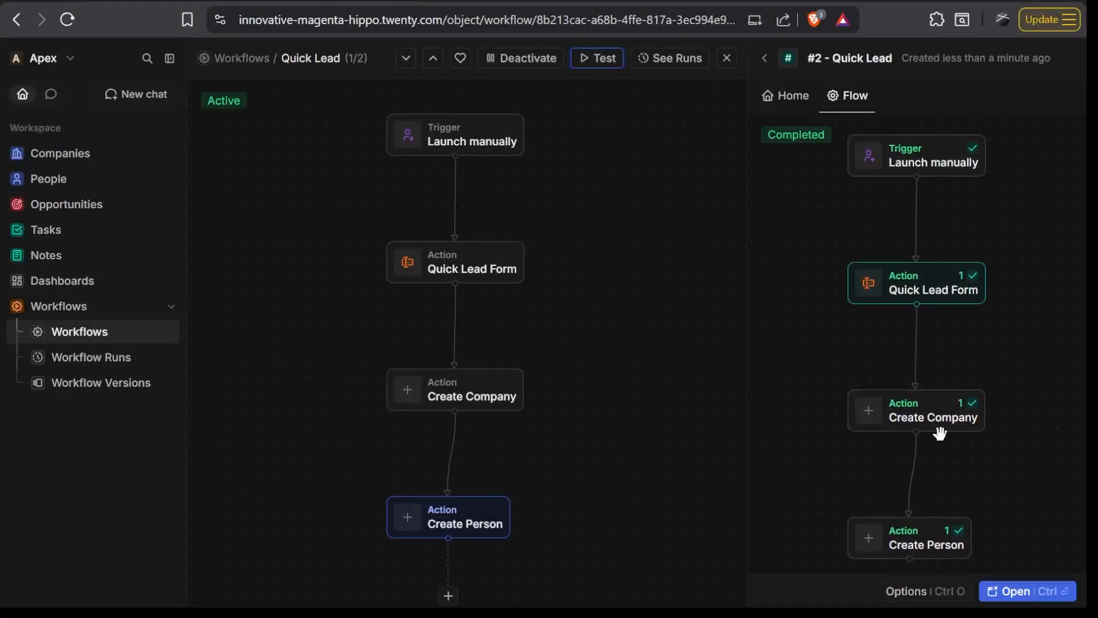
- Check the Companies and People lists for the Time Square company and contact records from the test run
{"action": "left_click", "coordinate": [87, 159]}
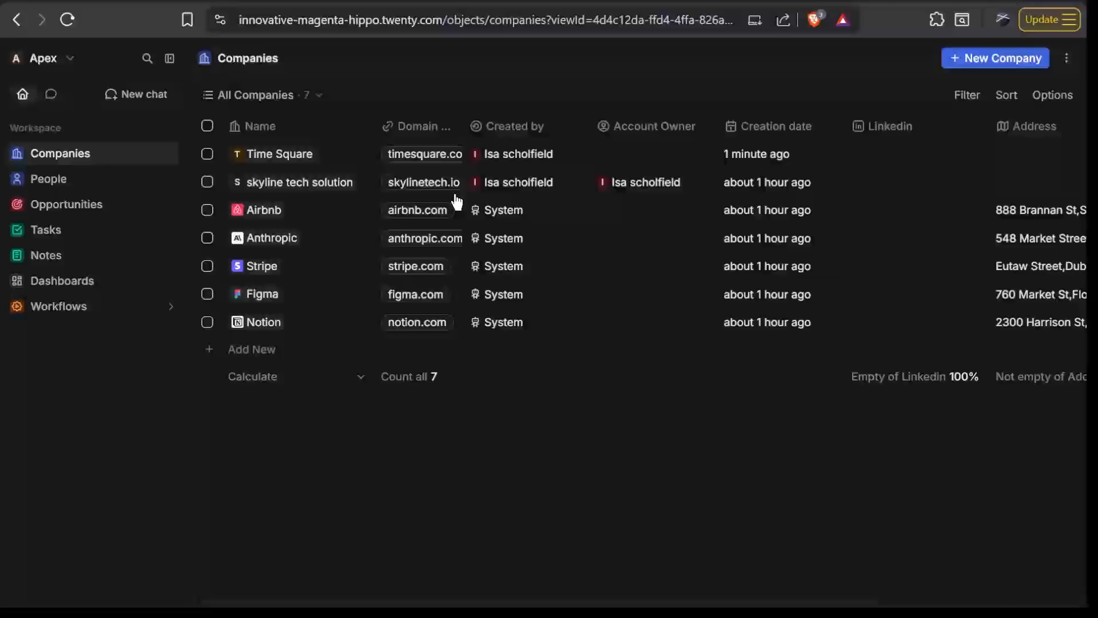
{"action": "scroll", "coordinate": [657, 164], "scroll_direction": "right", "scroll_amount": 3}
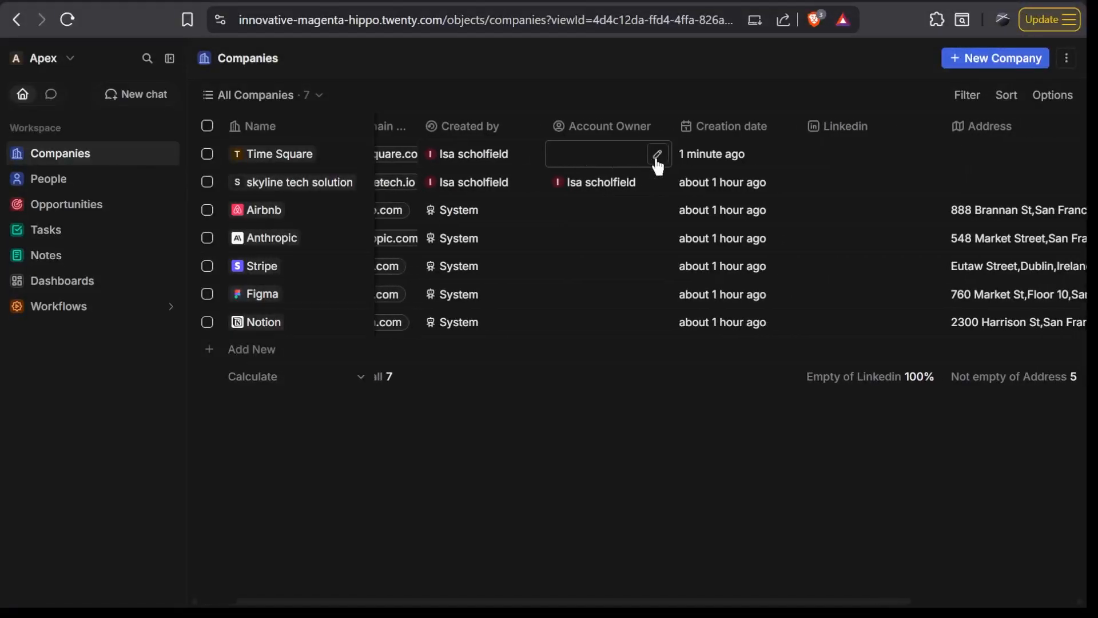
{"action": "scroll", "coordinate": [657, 166], "scroll_direction": "right", "scroll_amount": 2}
{"action": "scroll", "coordinate": [657, 166], "scroll_direction": "left", "scroll_amount": 5}
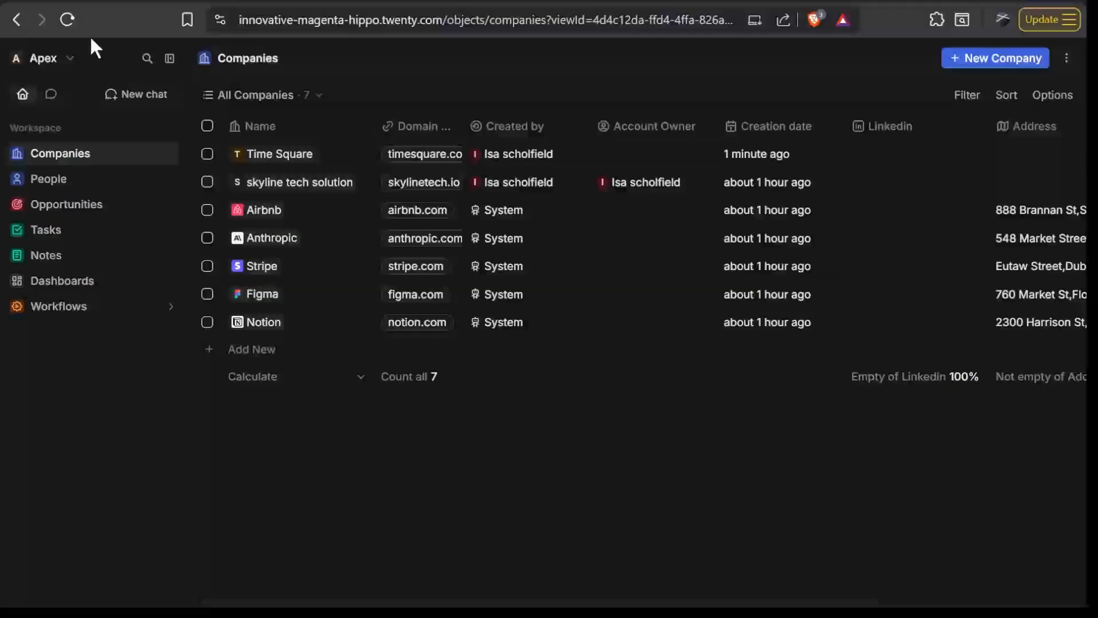
{"action": "left_click", "coordinate": [107, 183]}
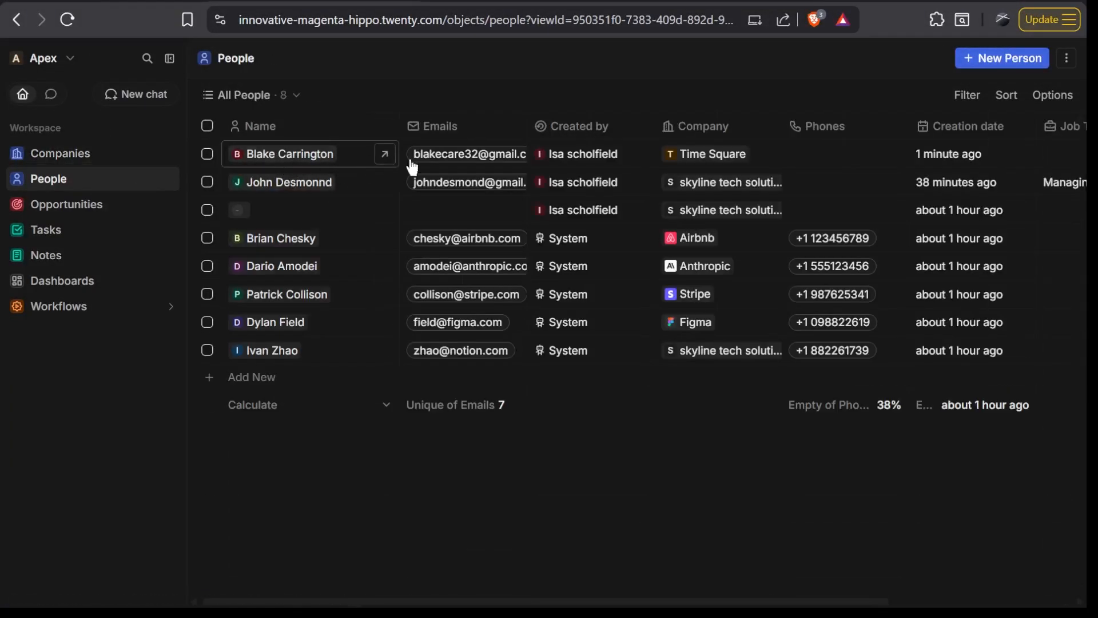
{"action": "scroll", "coordinate": [612, 154], "scroll_direction": "right", "scroll_amount": 2}
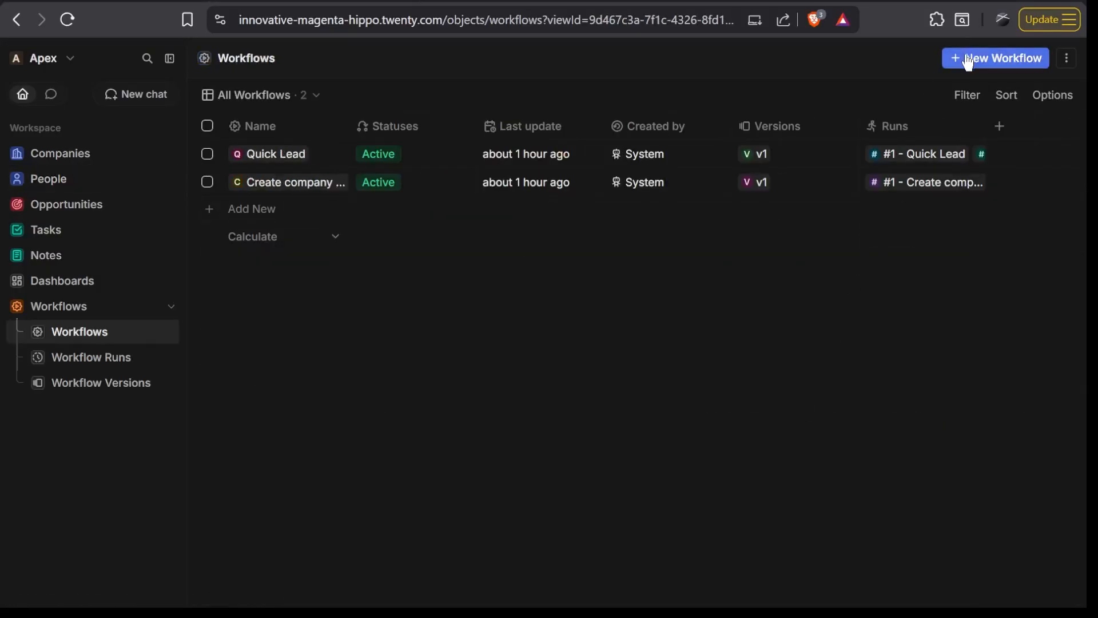
- Create a new workflow from the Workflows list and name it Follow up
{"action": "left_click", "coordinate": [972, 57]}
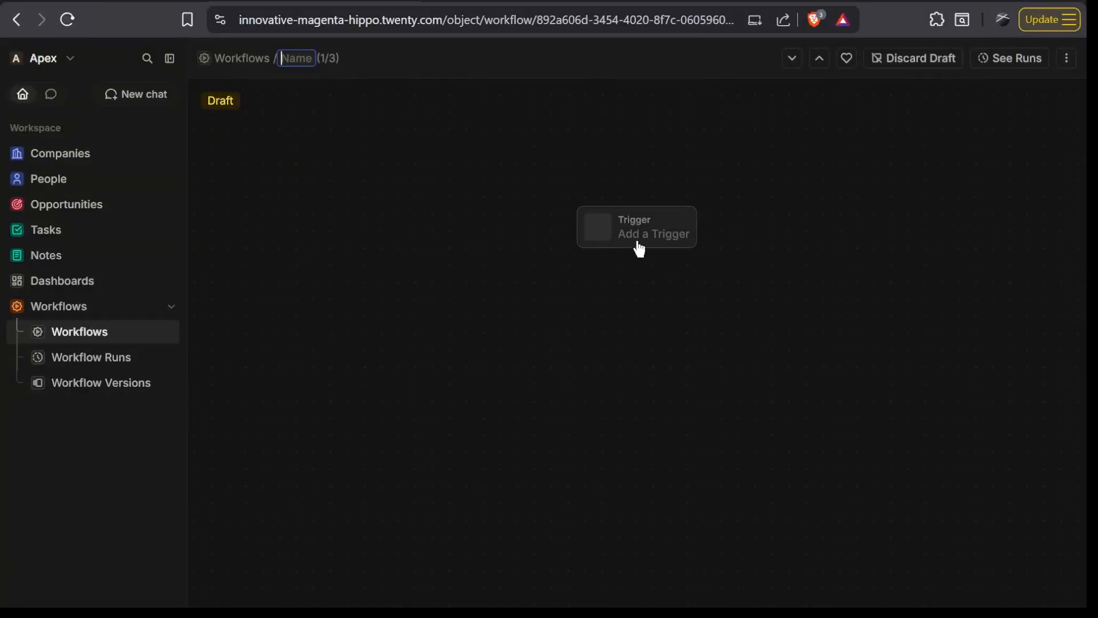
{"action": "type", "text": "Follow up"}
{"action": "key", "text": "Return"}
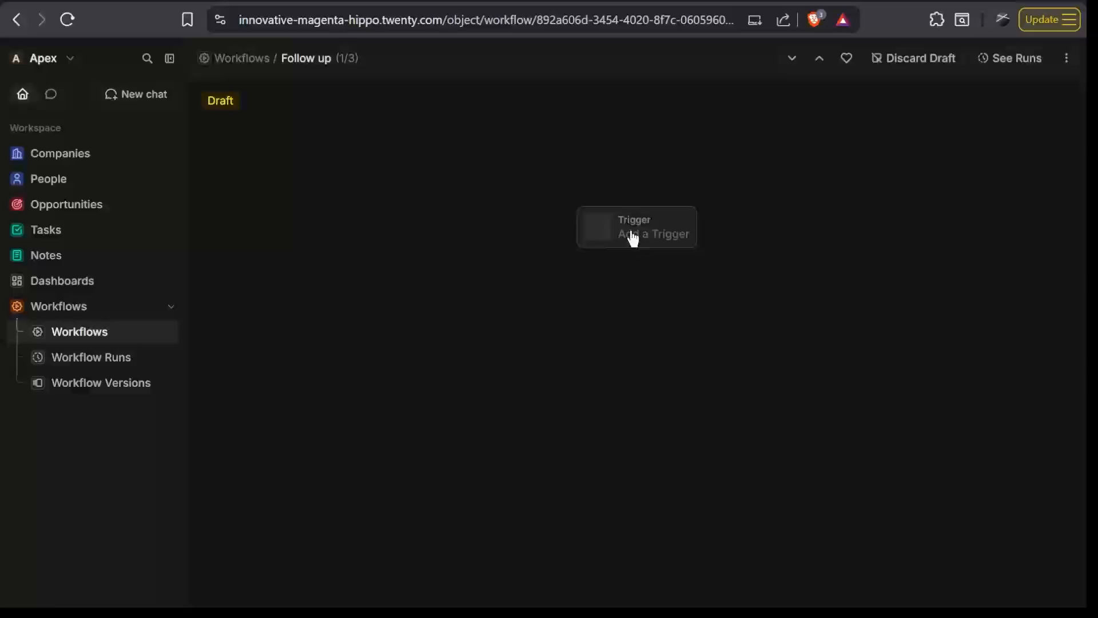
- Set the Follow up workflow to trigger when the Stage field of an Opportunities record is updated, and start adding a node below it
{"action": "left_click", "coordinate": [602, 228]}
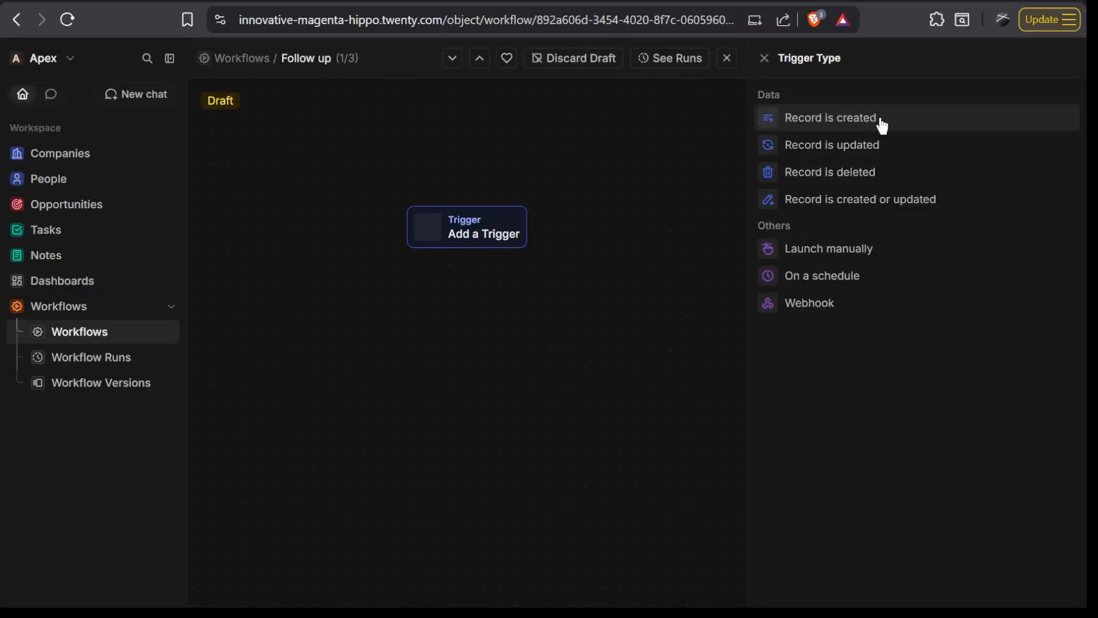
{"action": "left_click", "coordinate": [896, 158]}
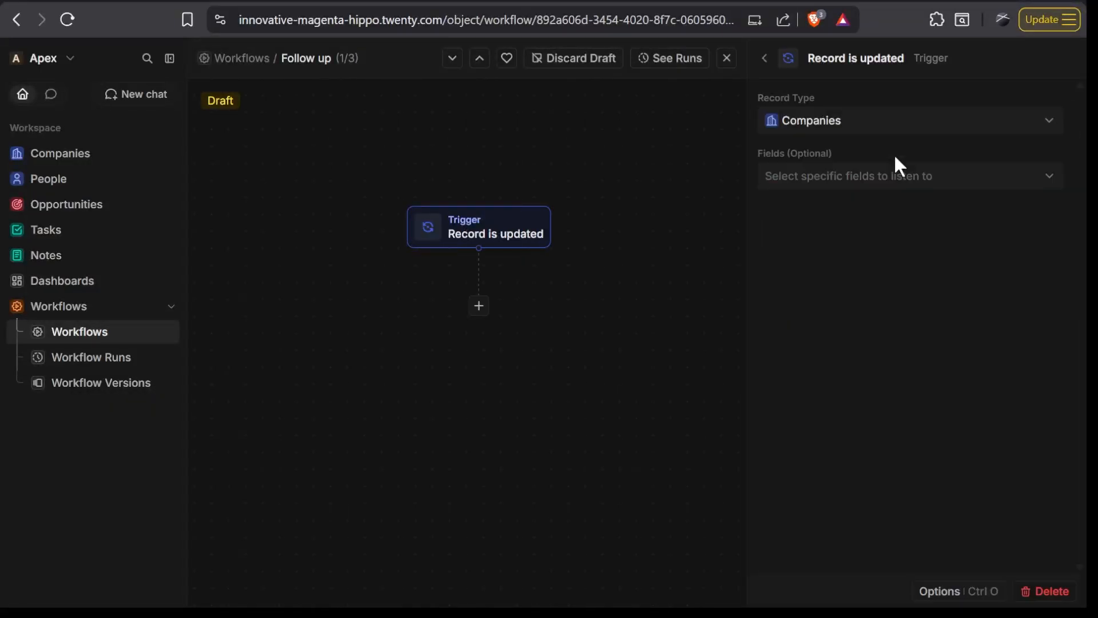
{"action": "left_click", "coordinate": [862, 131]}
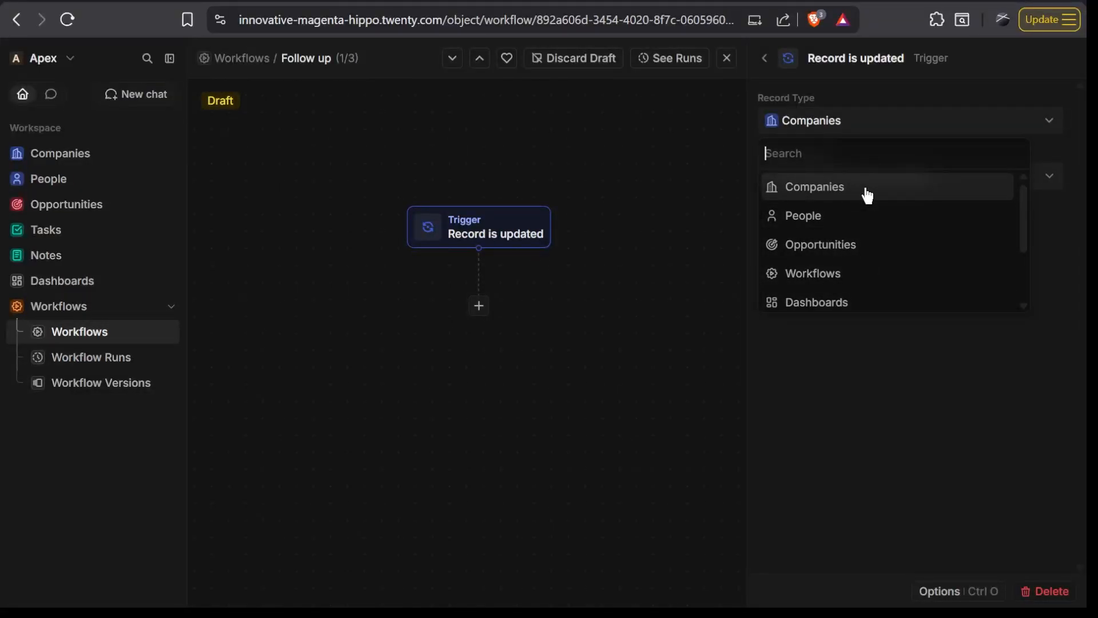
{"action": "left_click", "coordinate": [853, 245]}
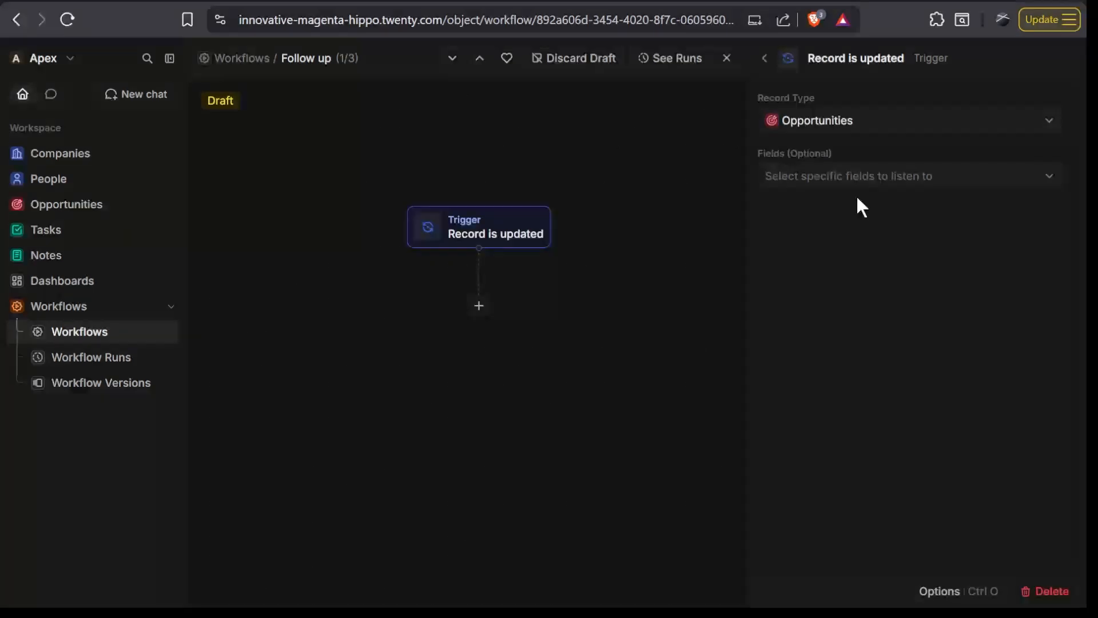
{"action": "left_click", "coordinate": [874, 180]}
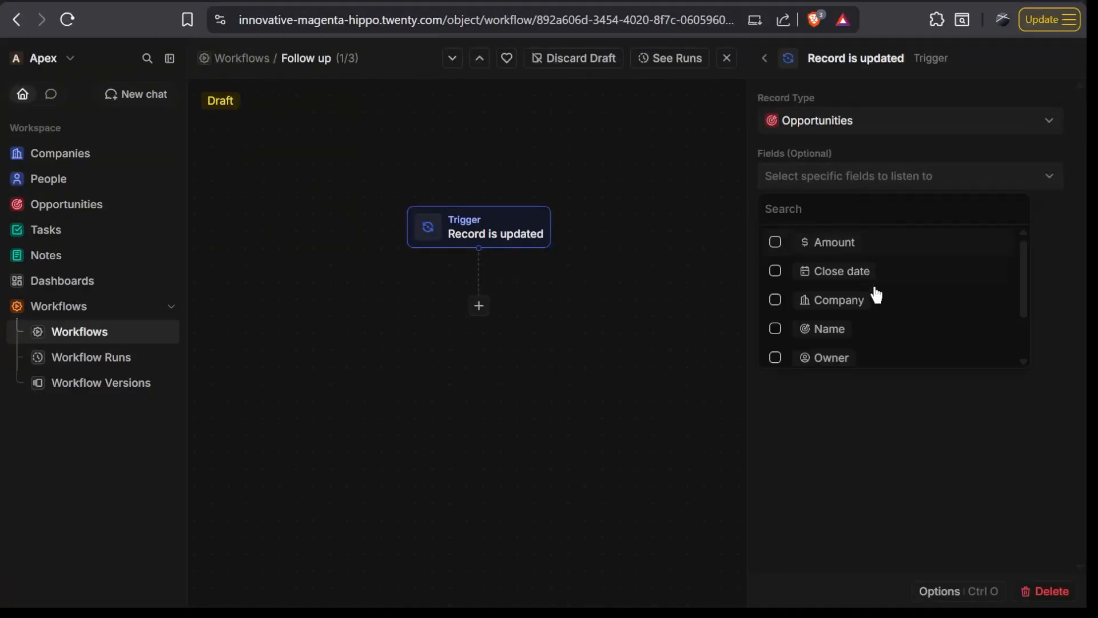
{"action": "scroll", "coordinate": [878, 302], "scroll_direction": "down", "scroll_amount": 2}
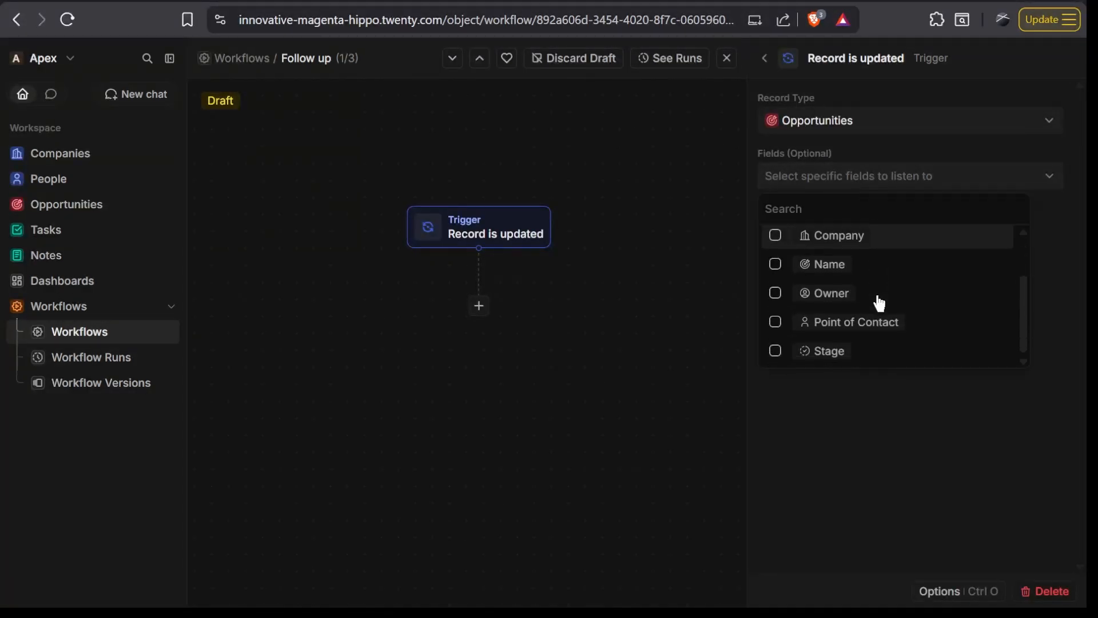
{"action": "left_click", "coordinate": [775, 351]}
{"action": "left_click", "coordinate": [904, 381]}
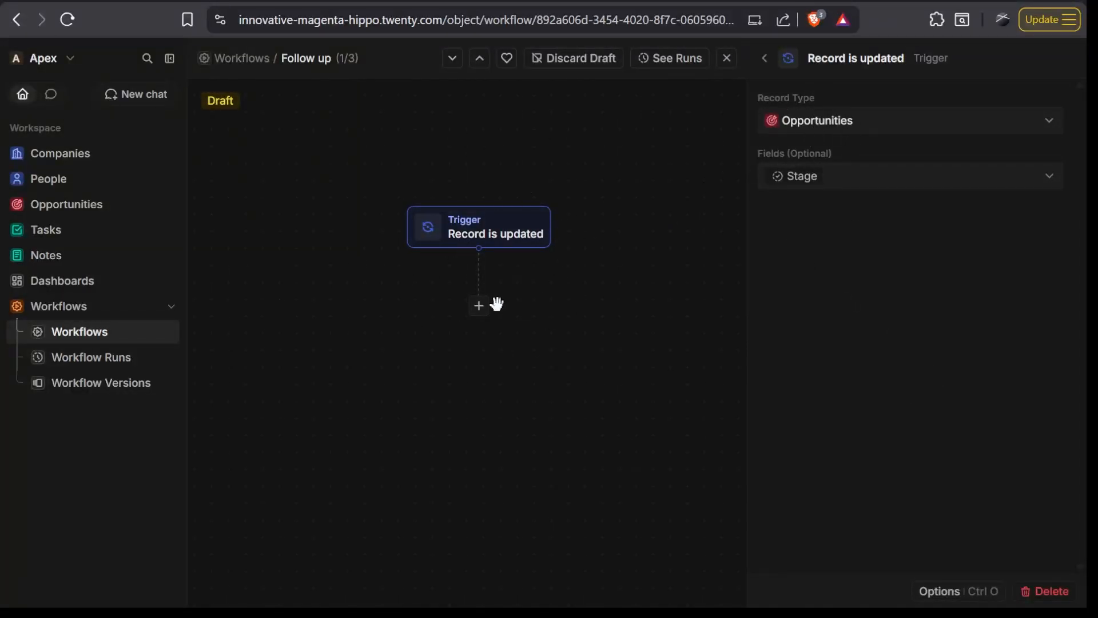
{"action": "left_click", "coordinate": [478, 306]}
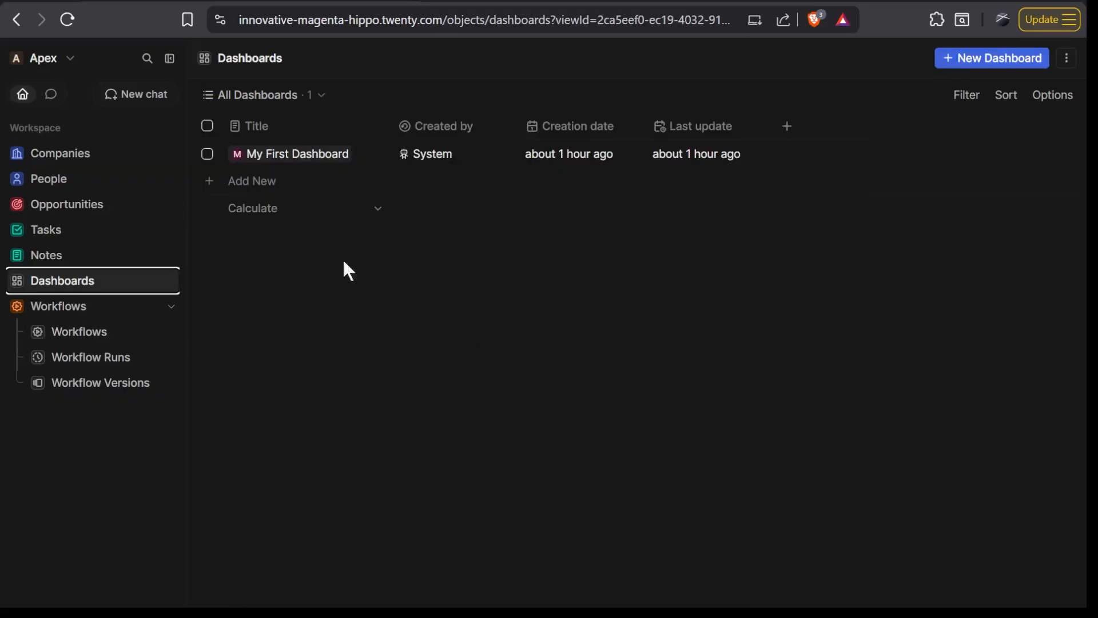
- Open My First Dashboard and examine its deals, pipeline, revenue, owner and stock market widgets
{"action": "left_click", "coordinate": [298, 154]}
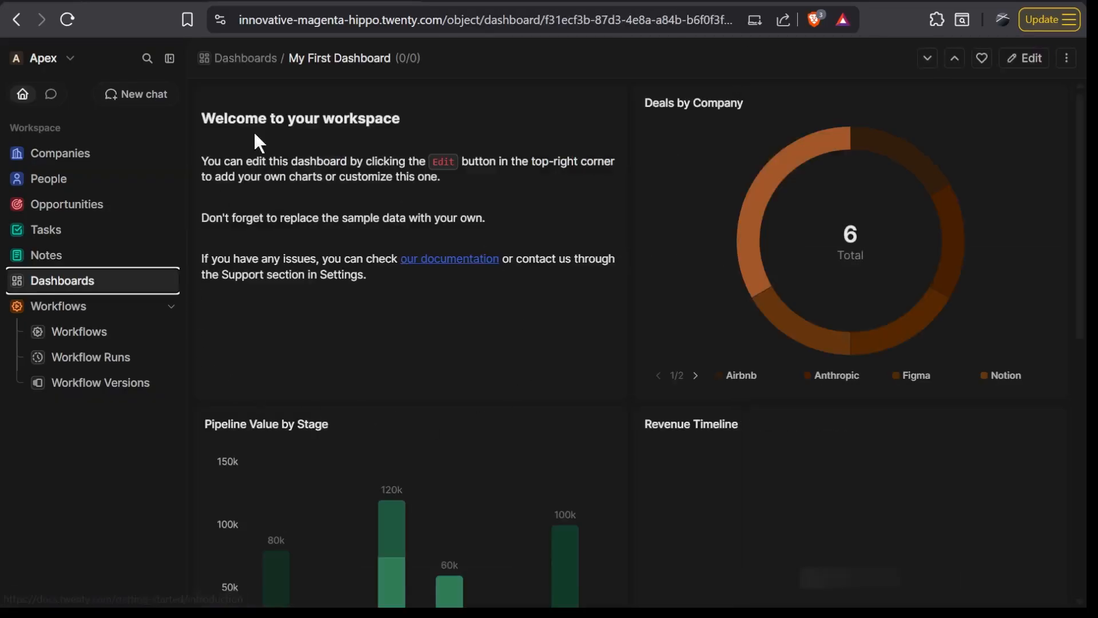
{"action": "scroll", "coordinate": [493, 349], "scroll_direction": "down", "scroll_amount": 3}
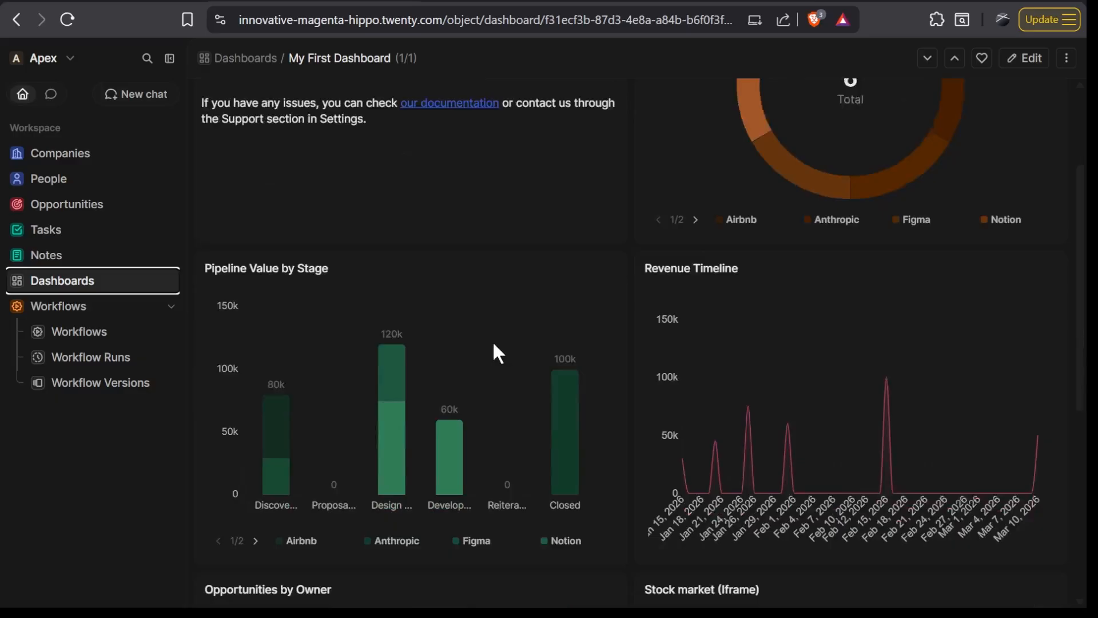
{"action": "scroll", "coordinate": [495, 351], "scroll_direction": "down", "scroll_amount": 6}
{"action": "scroll", "coordinate": [492, 344], "scroll_direction": "up", "scroll_amount": 9}
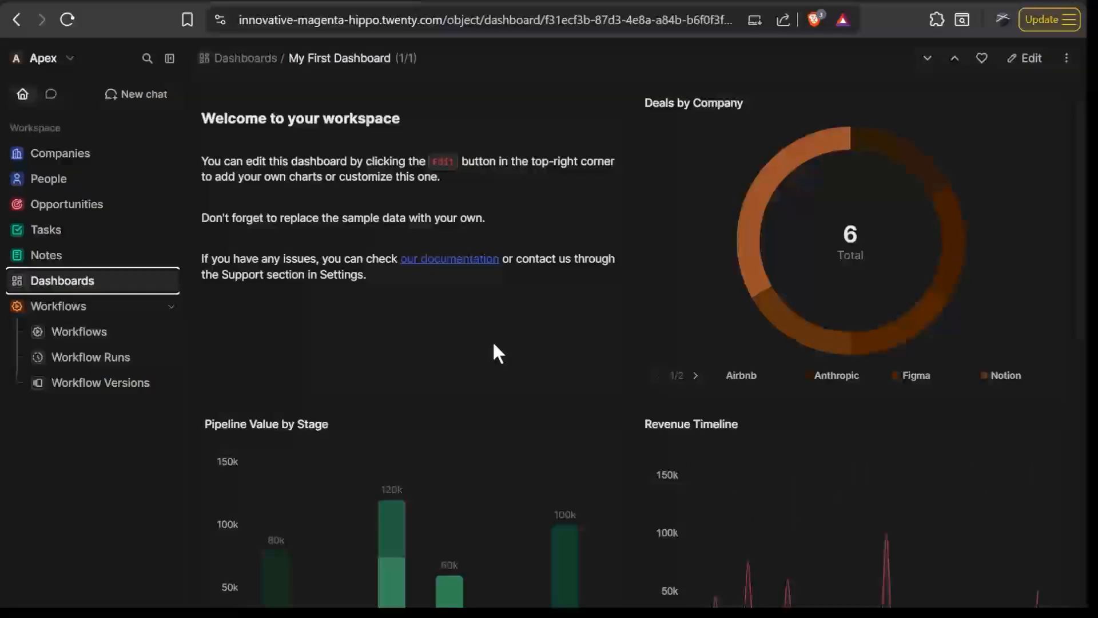
{"action": "scroll", "coordinate": [493, 344], "scroll_direction": "down", "scroll_amount": 9}
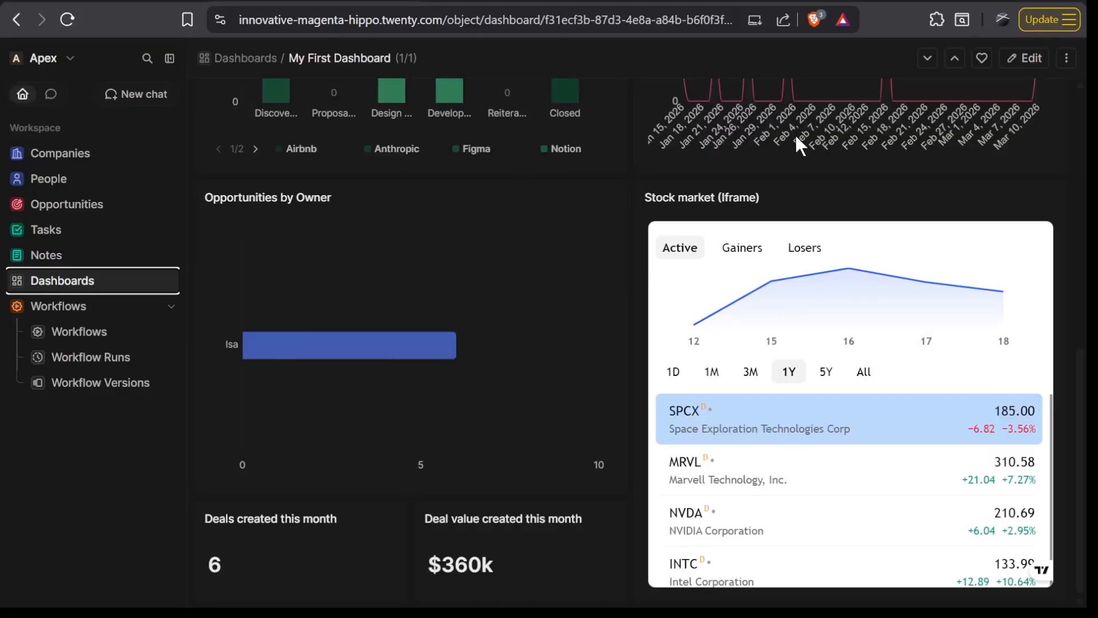
{"action": "scroll", "coordinate": [665, 420], "scroll_direction": "up", "scroll_amount": 10}
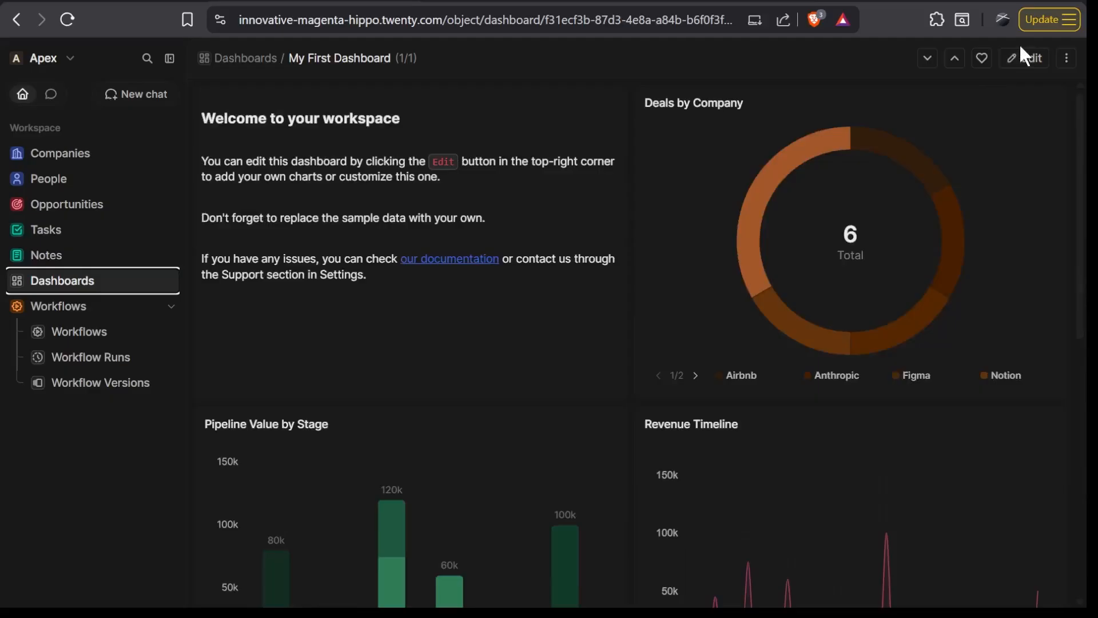
- Put My First Dashboard into edit mode and open the settings of the Pipeline Value by Stage chart
{"action": "left_click", "coordinate": [1023, 59]}
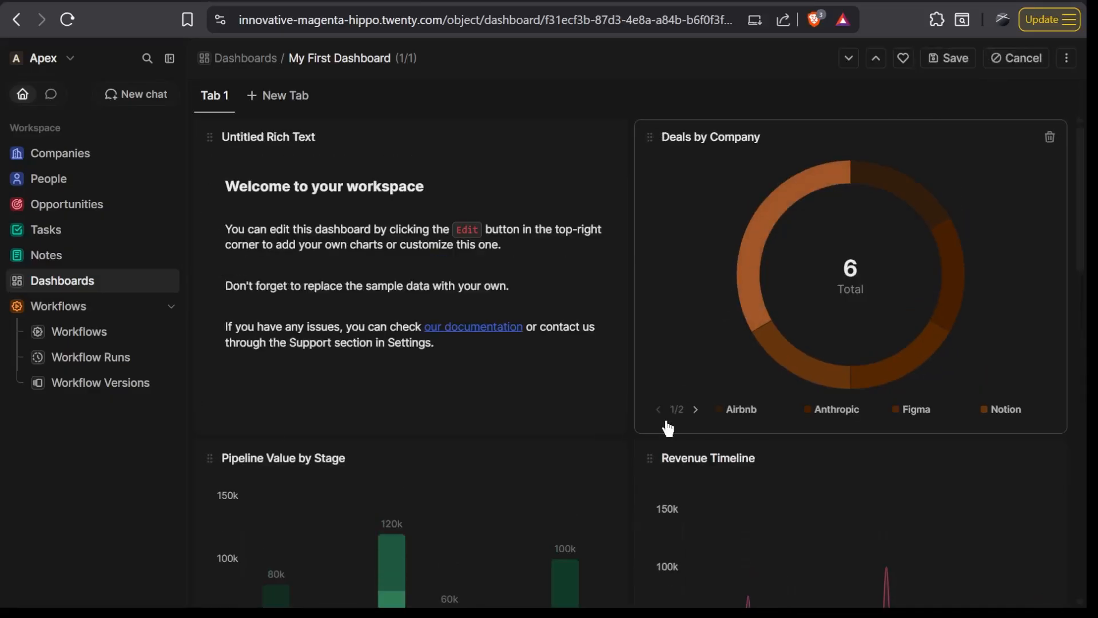
{"action": "scroll", "coordinate": [667, 426], "scroll_direction": "down", "scroll_amount": 8}
{"action": "scroll", "coordinate": [668, 428], "scroll_direction": "down", "scroll_amount": 5}
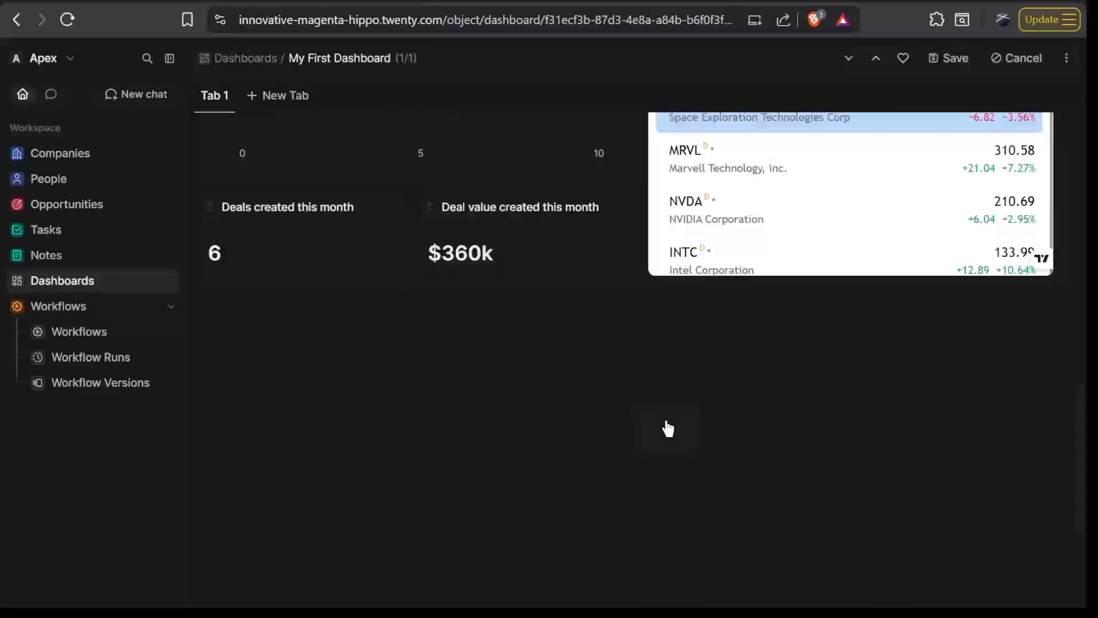
{"action": "scroll", "coordinate": [668, 428], "scroll_direction": "up", "scroll_amount": 4}
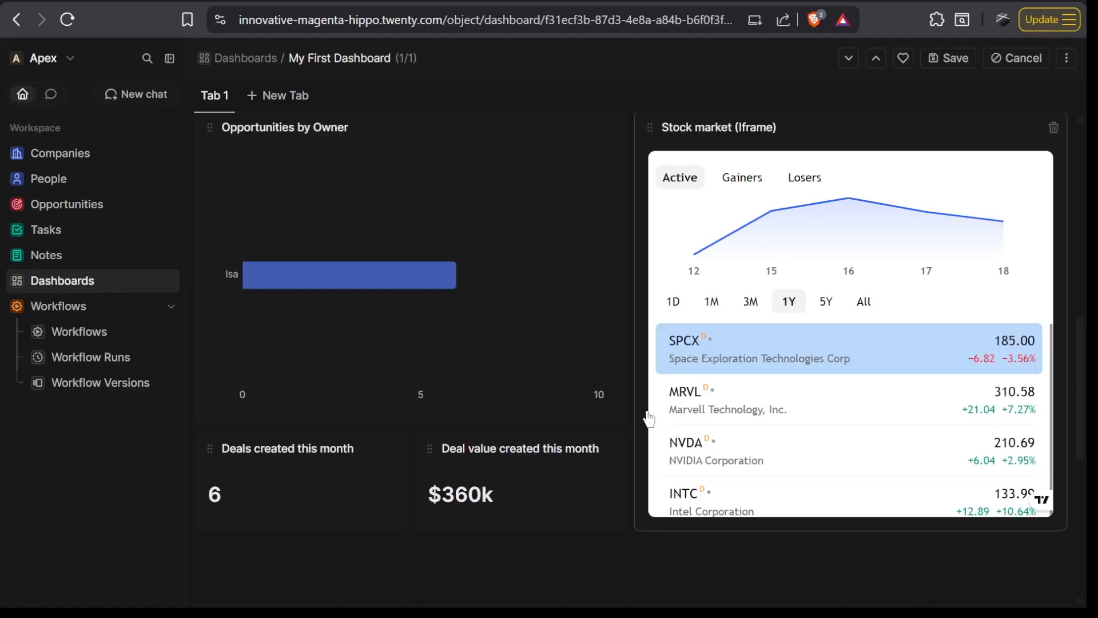
{"action": "scroll", "coordinate": [648, 419], "scroll_direction": "up", "scroll_amount": 4}
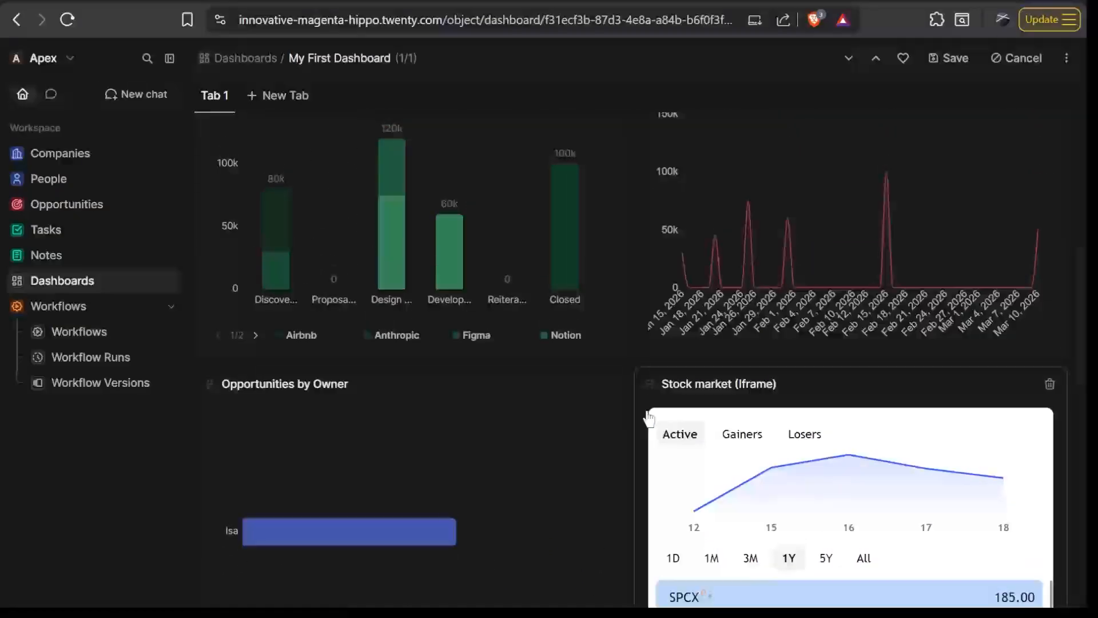
{"action": "scroll", "coordinate": [648, 419], "scroll_direction": "down", "scroll_amount": 3}
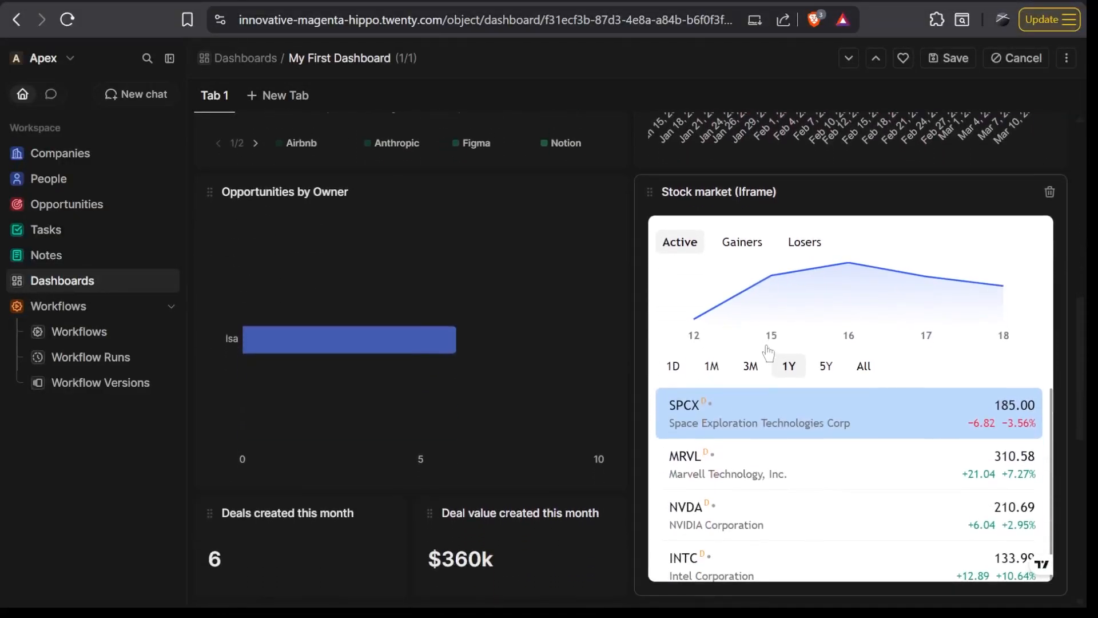
{"action": "scroll", "coordinate": [517, 320], "scroll_direction": "up", "scroll_amount": 5}
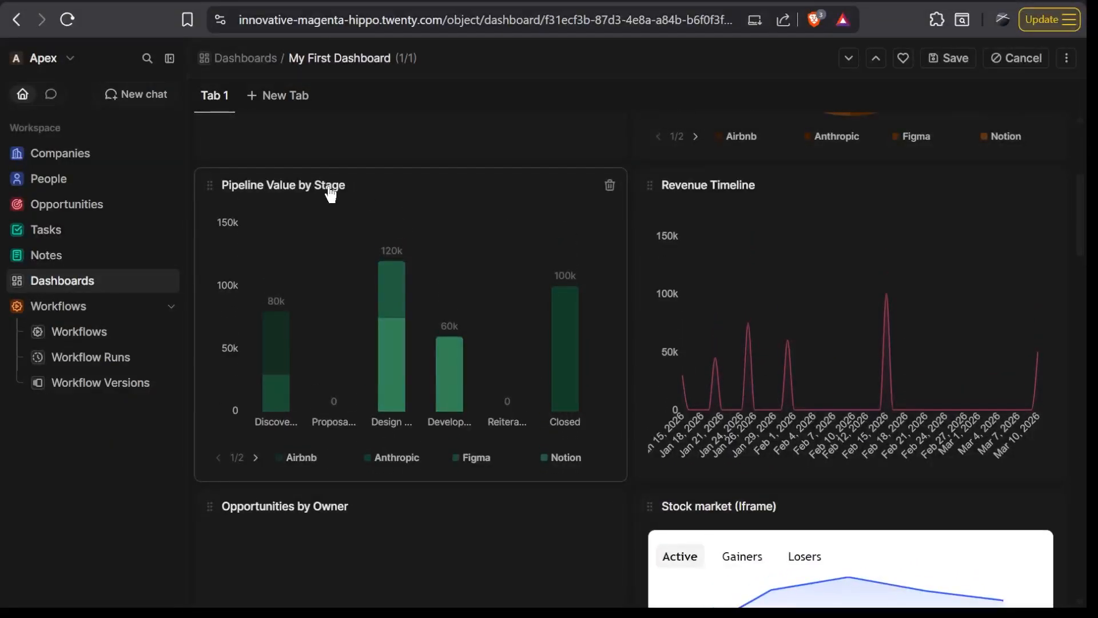
{"action": "left_click", "coordinate": [330, 194]}
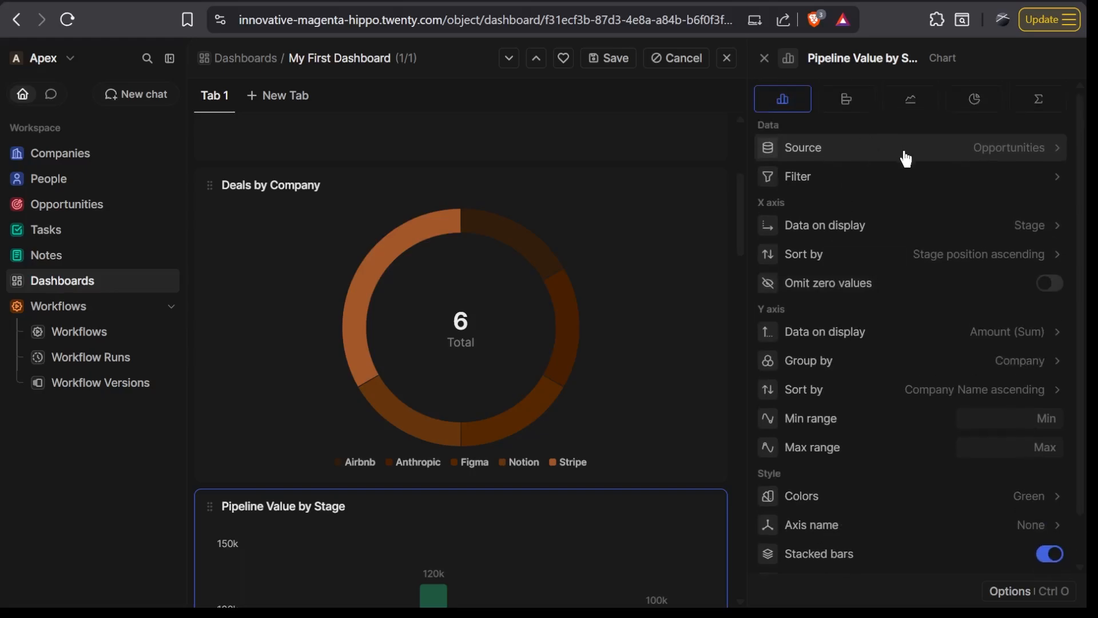
- Try displaying the Pipeline Value by Stage data as a horizontal bar chart and as a line chart
{"action": "scroll", "coordinate": [881, 146], "scroll_direction": "down", "scroll_amount": 1}
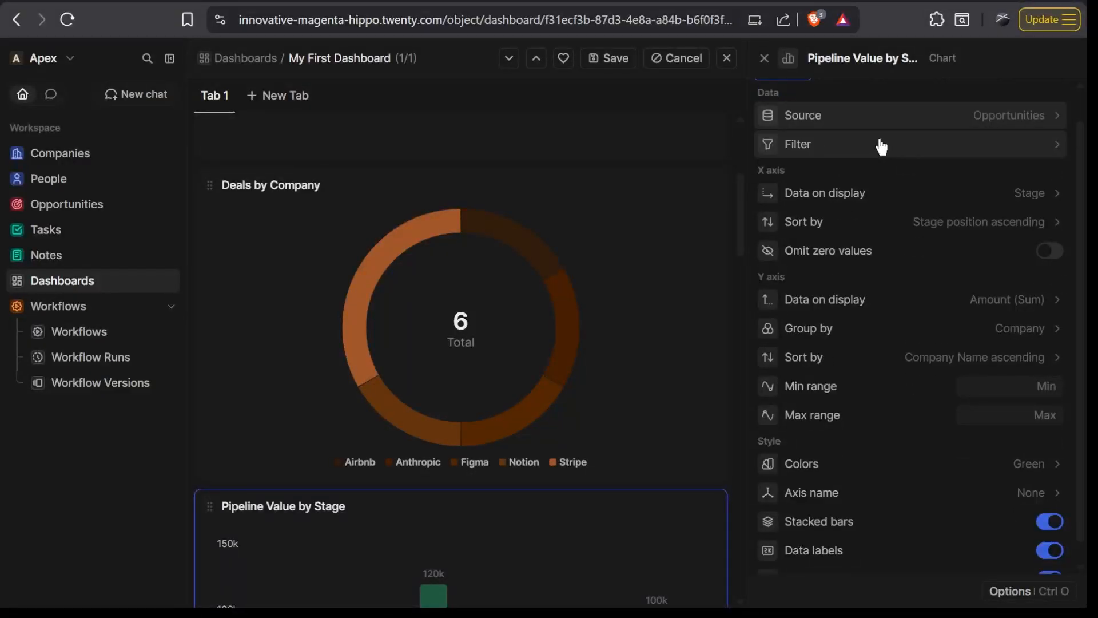
{"action": "scroll", "coordinate": [486, 366], "scroll_direction": "down", "scroll_amount": 3}
{"action": "scroll", "coordinate": [480, 370], "scroll_direction": "down", "scroll_amount": 1}
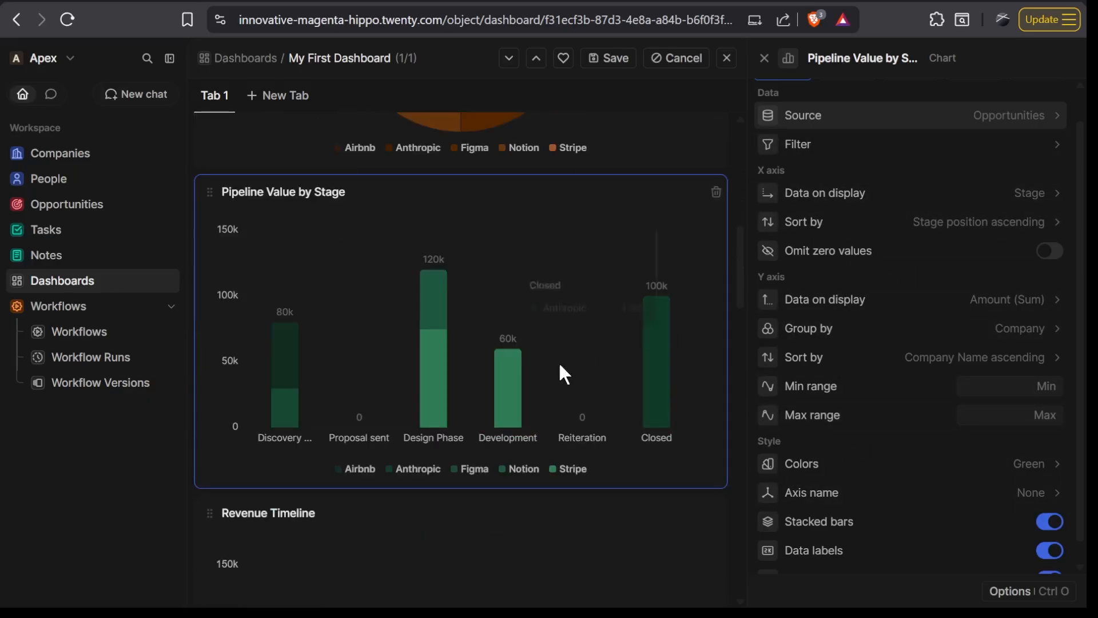
{"action": "scroll", "coordinate": [848, 147], "scroll_direction": "up", "scroll_amount": 1}
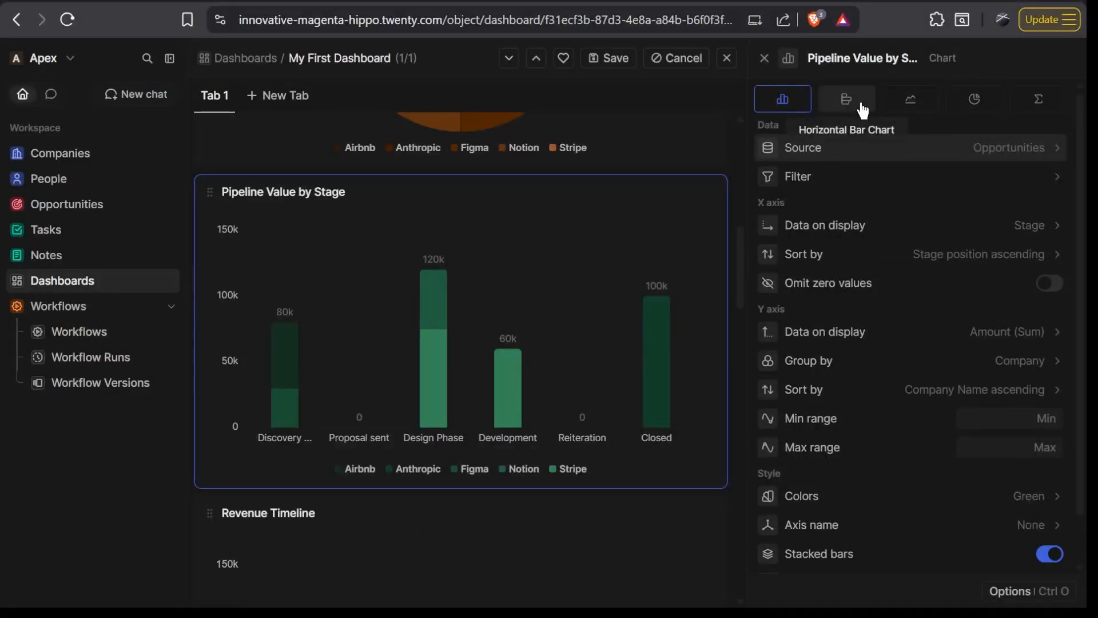
{"action": "left_click", "coordinate": [835, 116]}
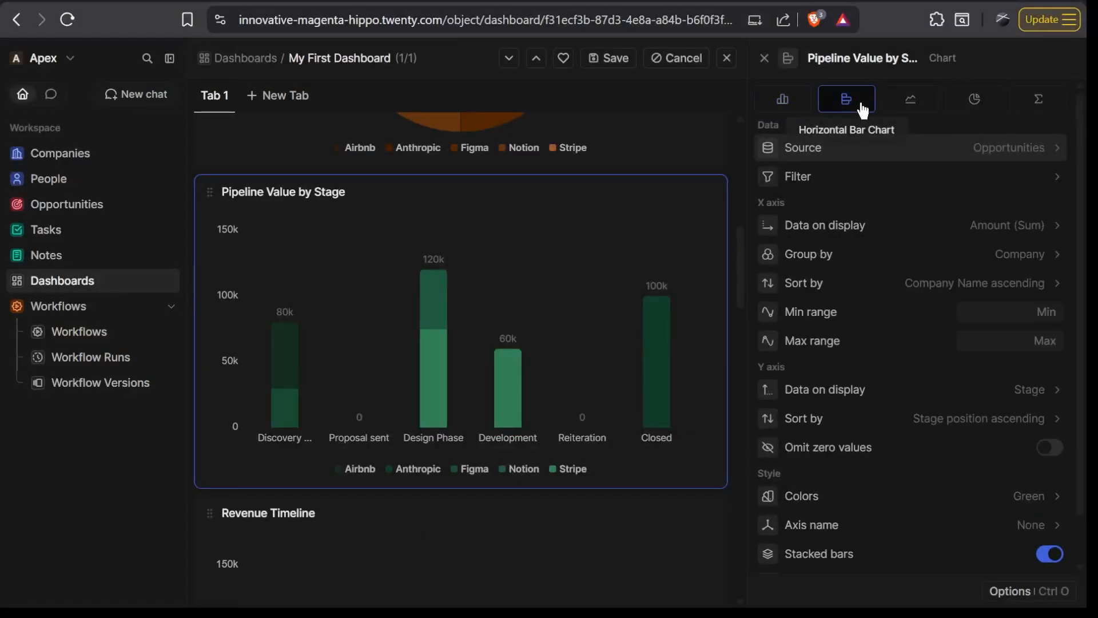
{"action": "left_click", "coordinate": [902, 105]}
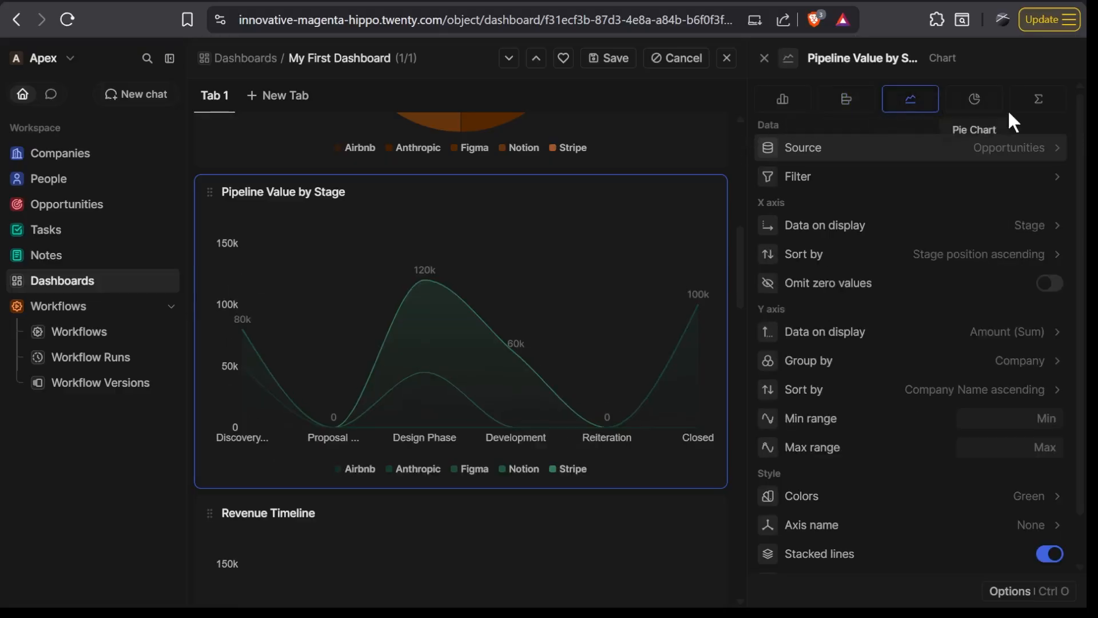
- Set the color palette of the Pipeline Value by Stage chart to Cyan
{"action": "scroll", "coordinate": [896, 297], "scroll_direction": "down", "scroll_amount": 1}
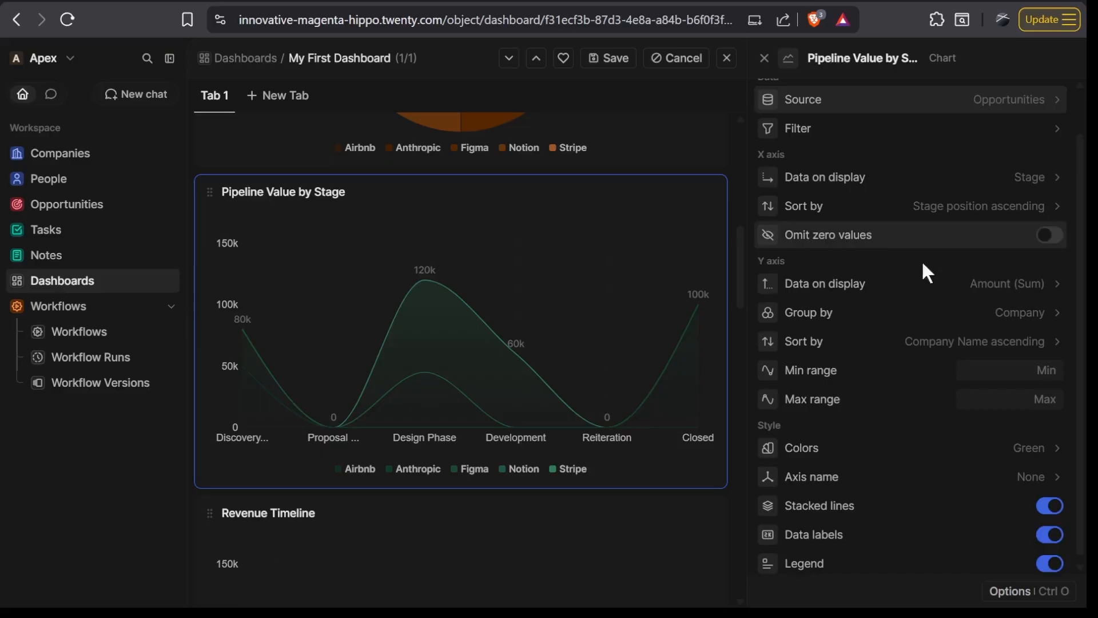
{"action": "left_click", "coordinate": [953, 463]}
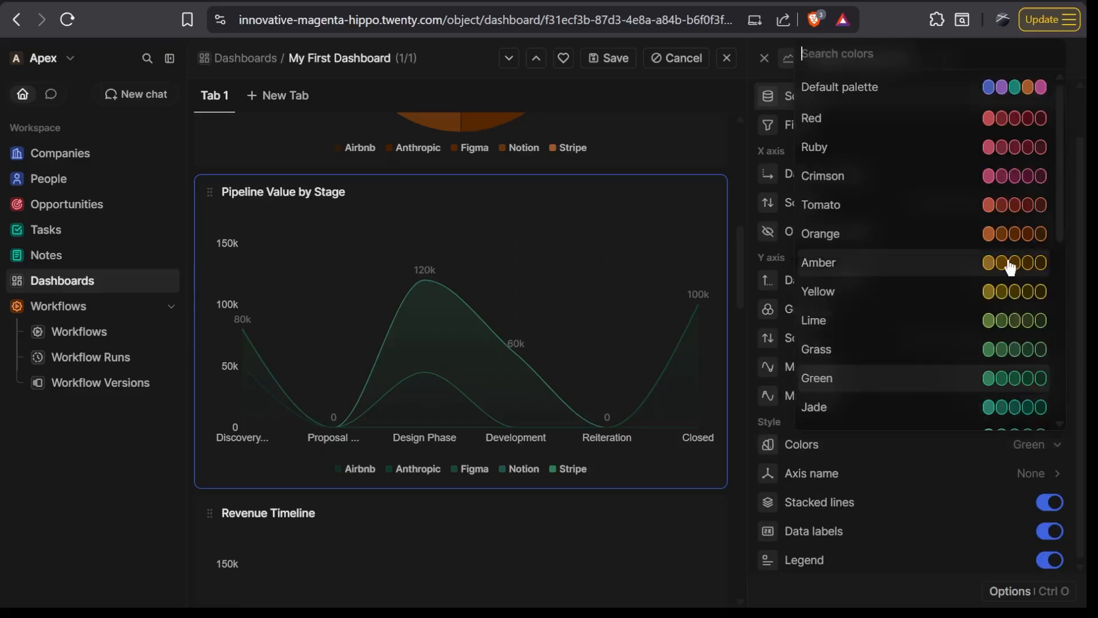
{"action": "scroll", "coordinate": [935, 262], "scroll_direction": "down", "scroll_amount": 3}
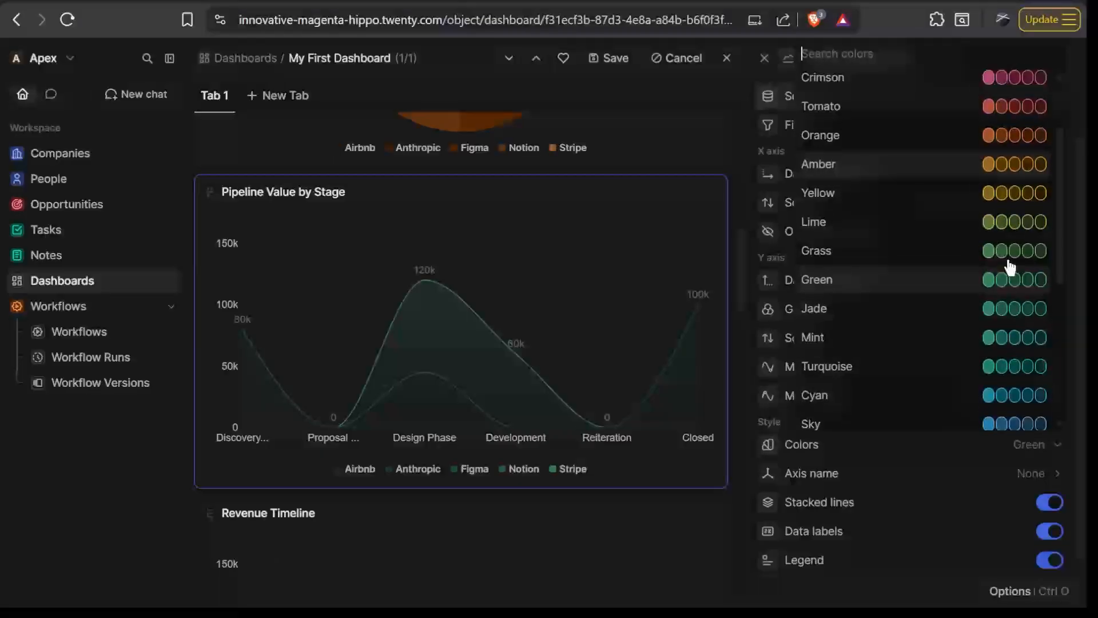
{"action": "left_click", "coordinate": [999, 395]}
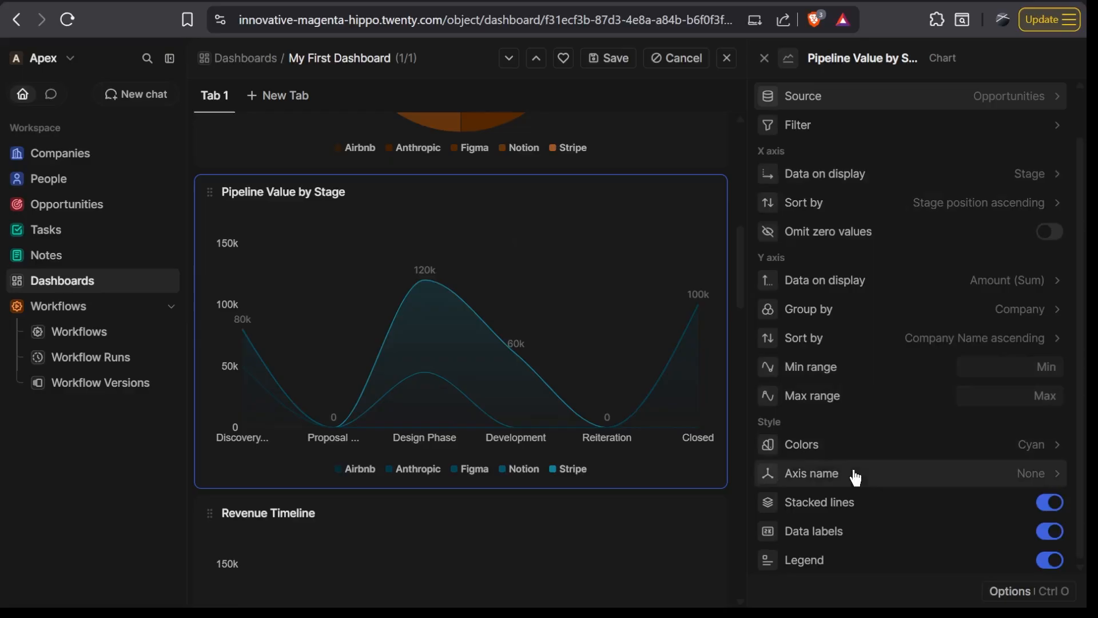
- Change the Pipeline Value by Stage chart type to Horizontal Bar Chart
{"action": "scroll", "coordinate": [852, 474], "scroll_direction": "up", "scroll_amount": 1}
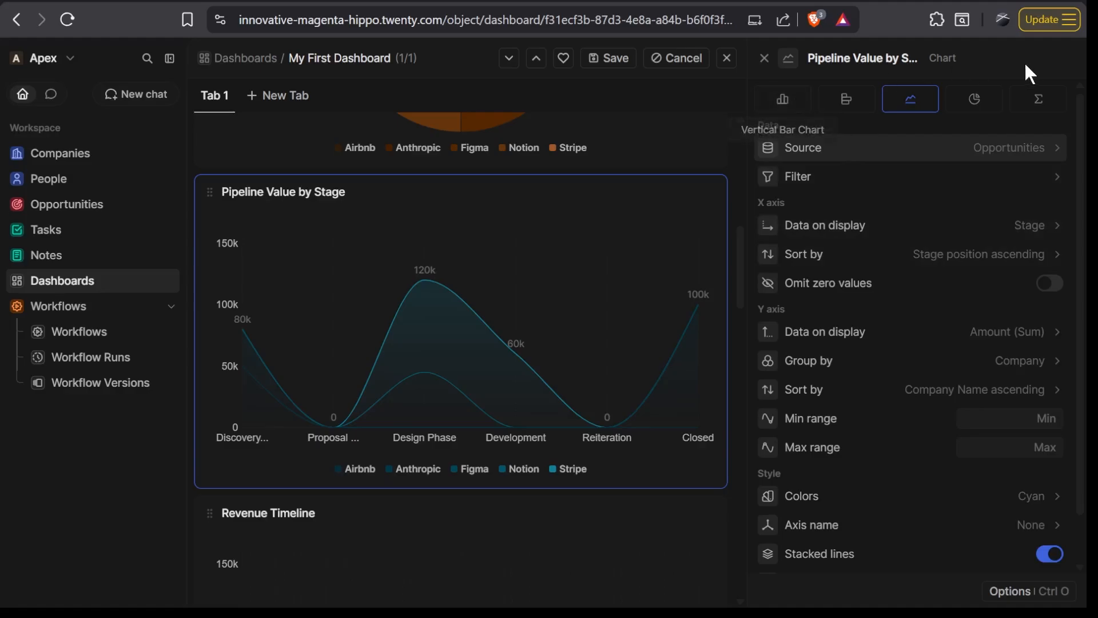
{"action": "left_click", "coordinate": [840, 105]}
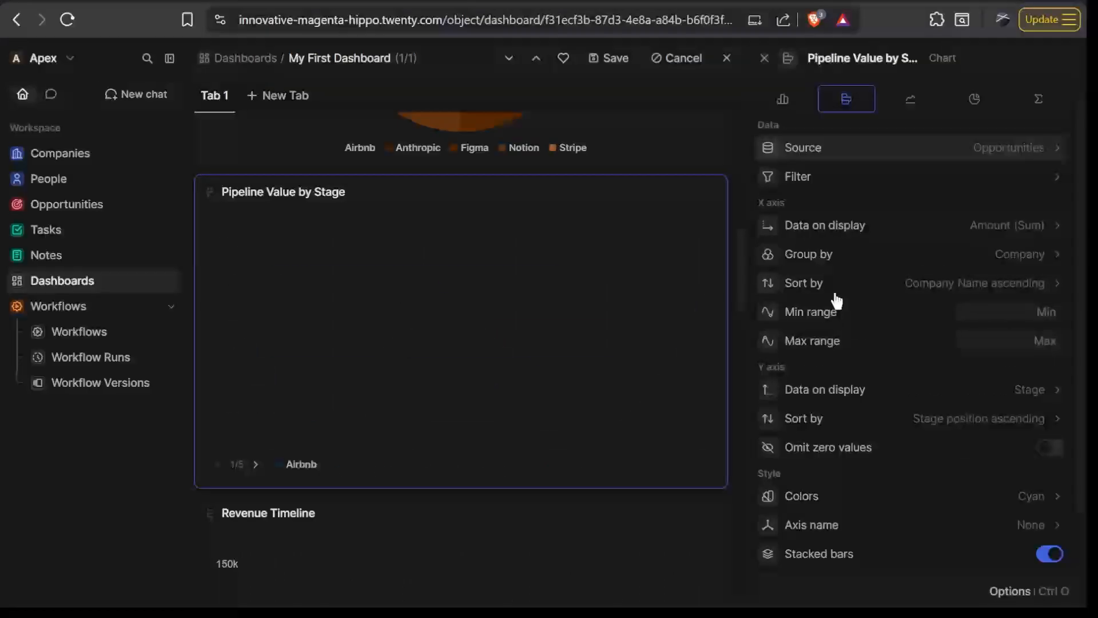
{"action": "scroll", "coordinate": [829, 314], "scroll_direction": "down", "scroll_amount": 1}
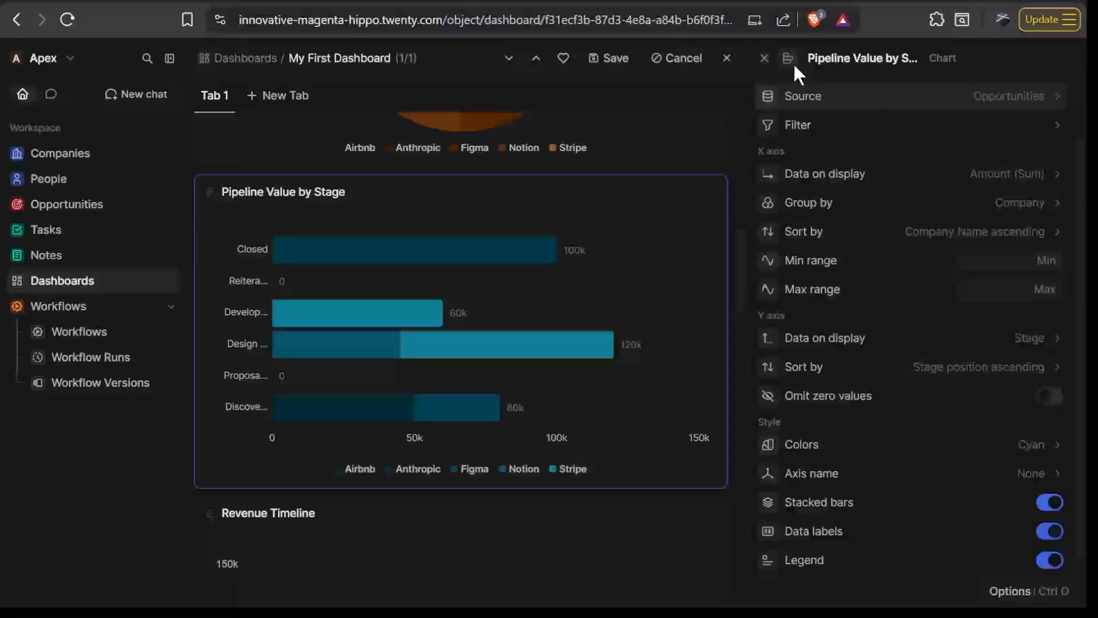
- Save the dashboard changes, close the chart settings and go to the Companies list
{"action": "left_click", "coordinate": [602, 63]}
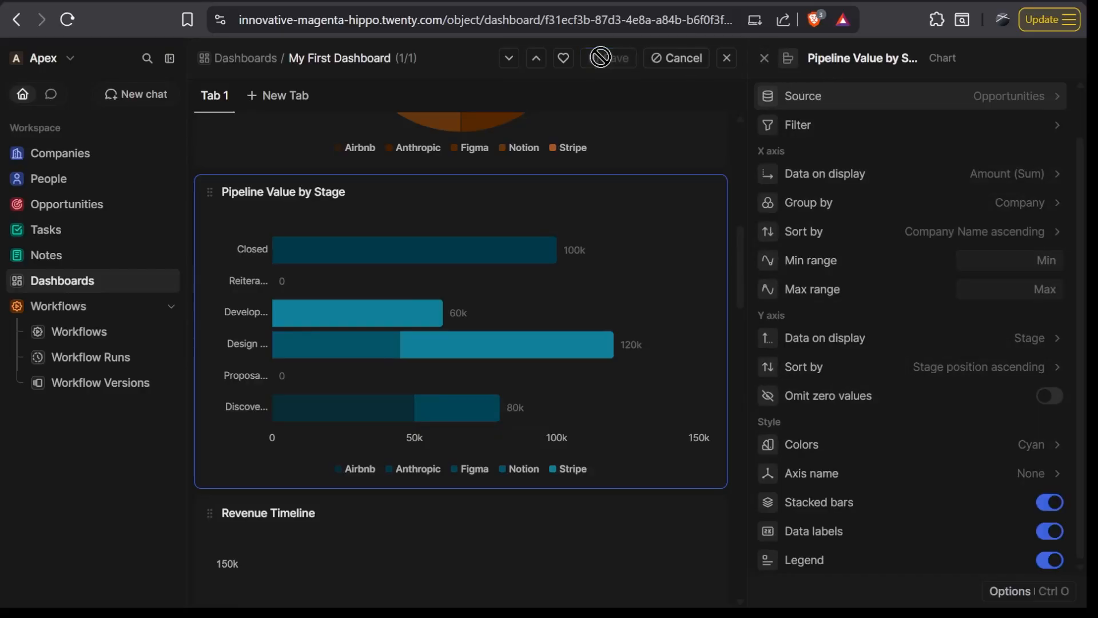
{"action": "left_click", "coordinate": [764, 60]}
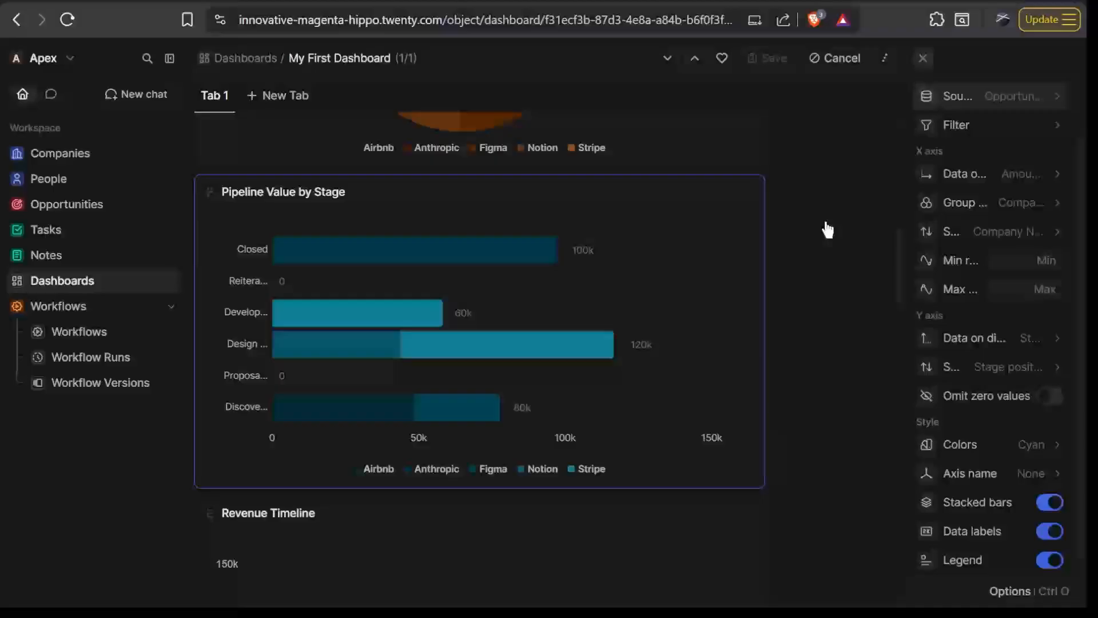
{"action": "left_click", "coordinate": [60, 153]}
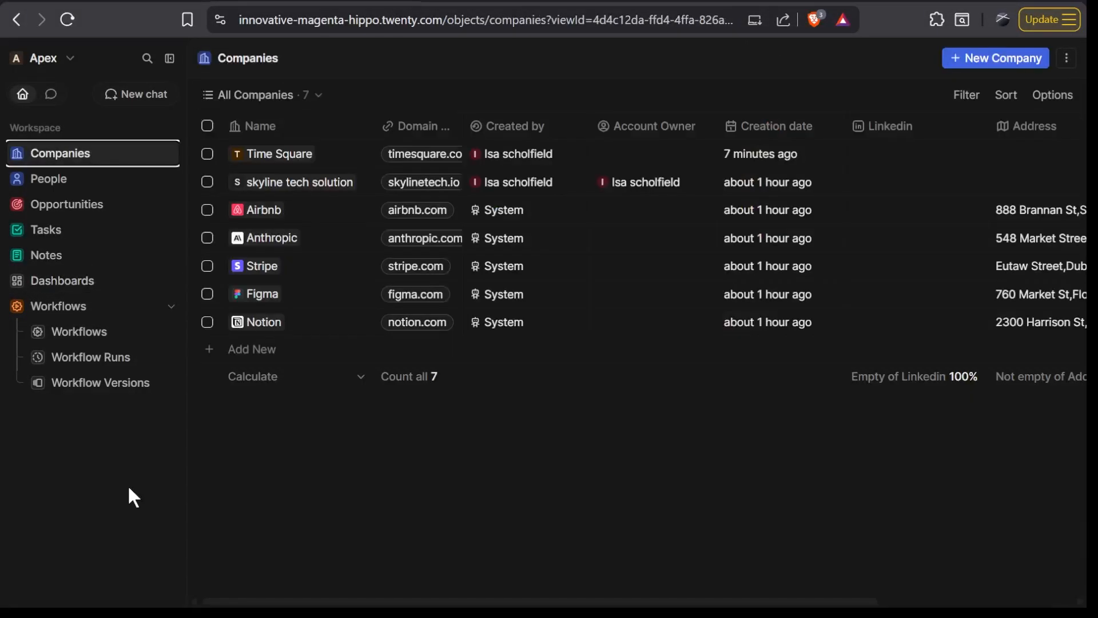